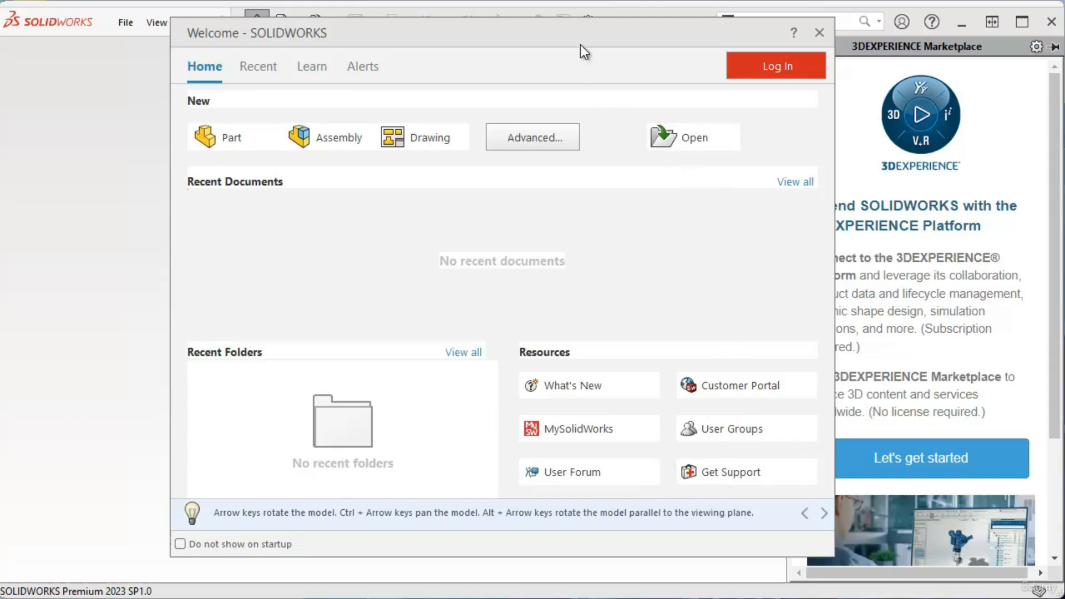
Create a new part document from the Welcome window and close it again.
{"action": "left_click_drag", "start_coordinate": [581, 45], "coordinate": [538, 45]}
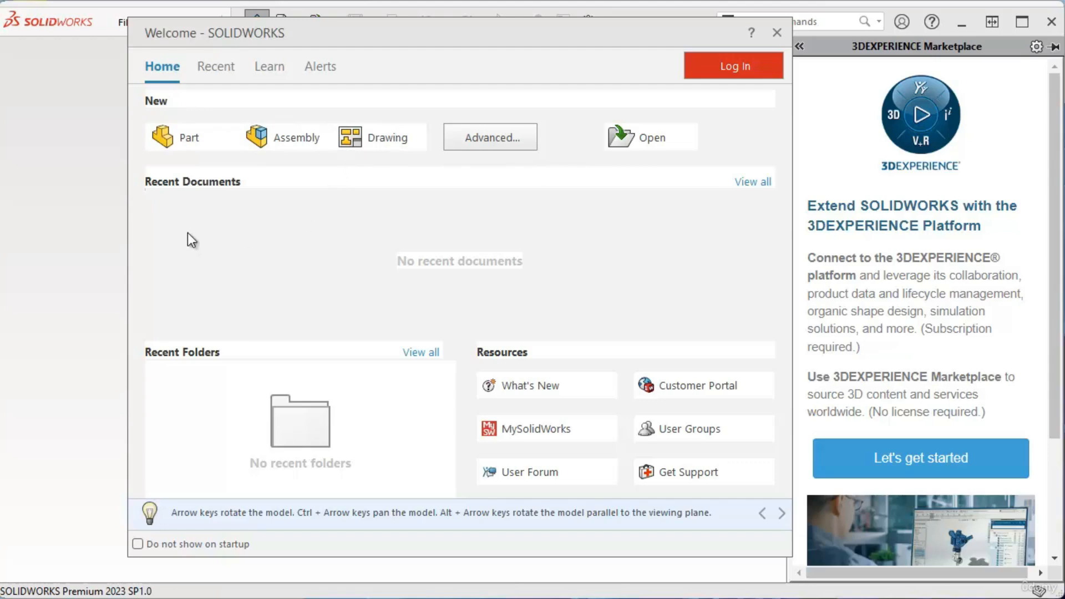
{"action": "left_click", "coordinate": [177, 142]}
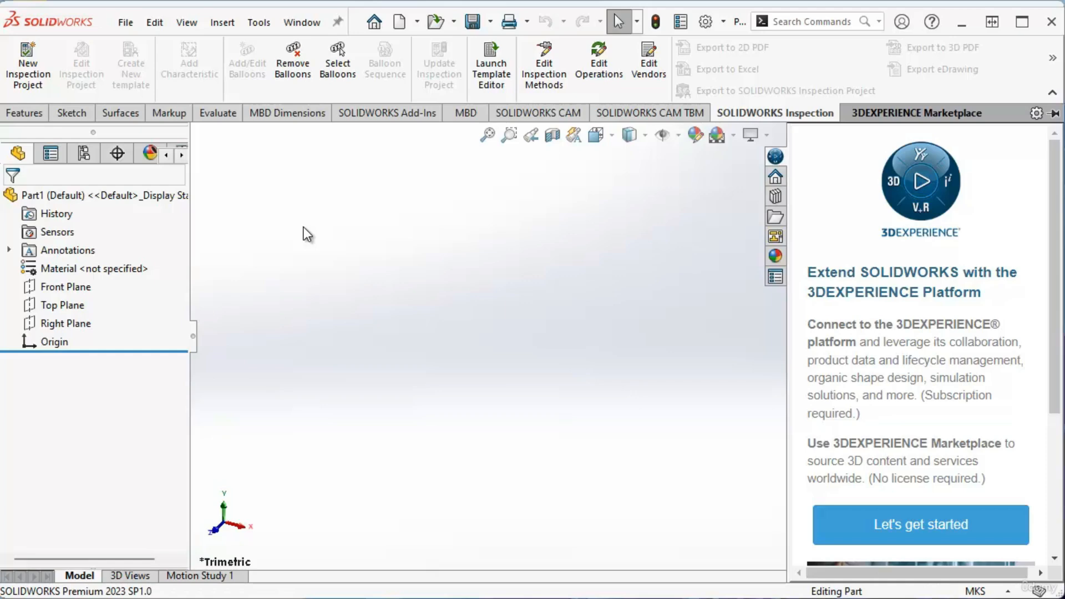
{"action": "left_click", "coordinate": [129, 24]}
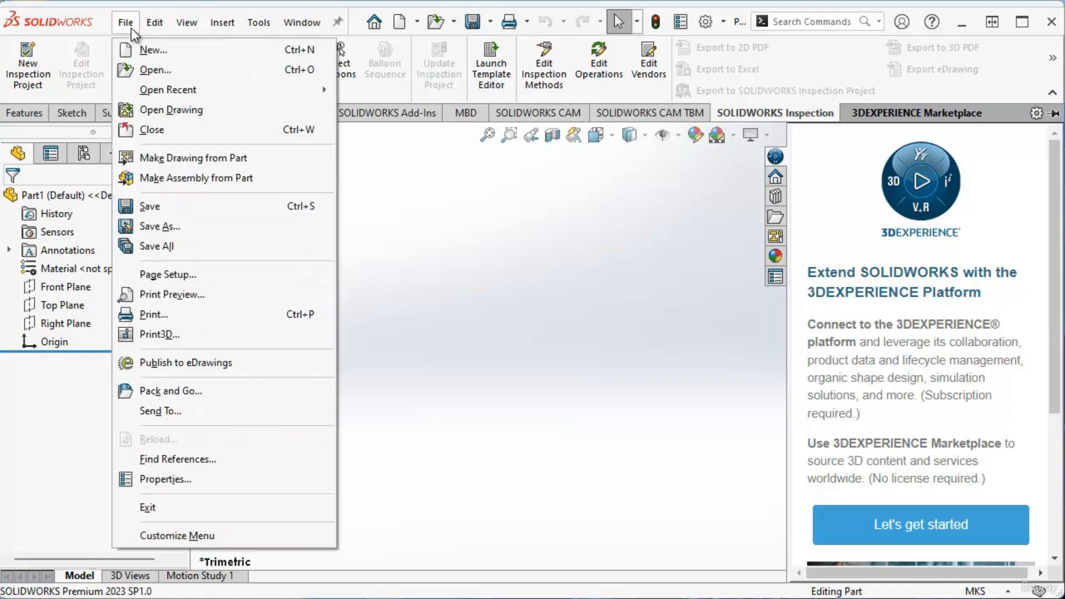
{"action": "left_click", "coordinate": [165, 132]}
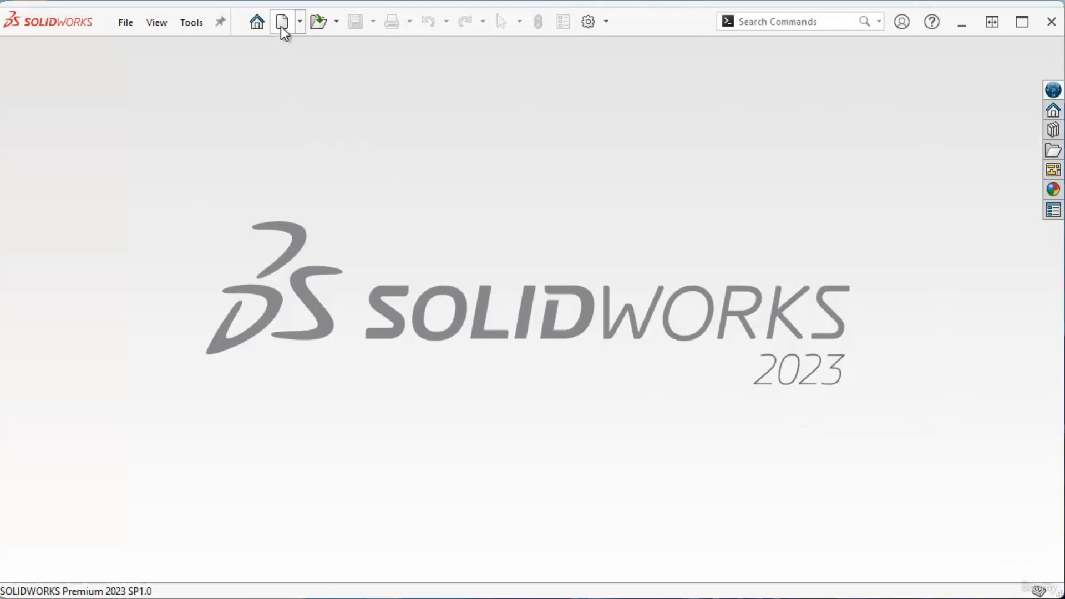
Create a new document of type Part.
{"action": "left_click", "coordinate": [126, 23]}
{"action": "left_click", "coordinate": [142, 51]}
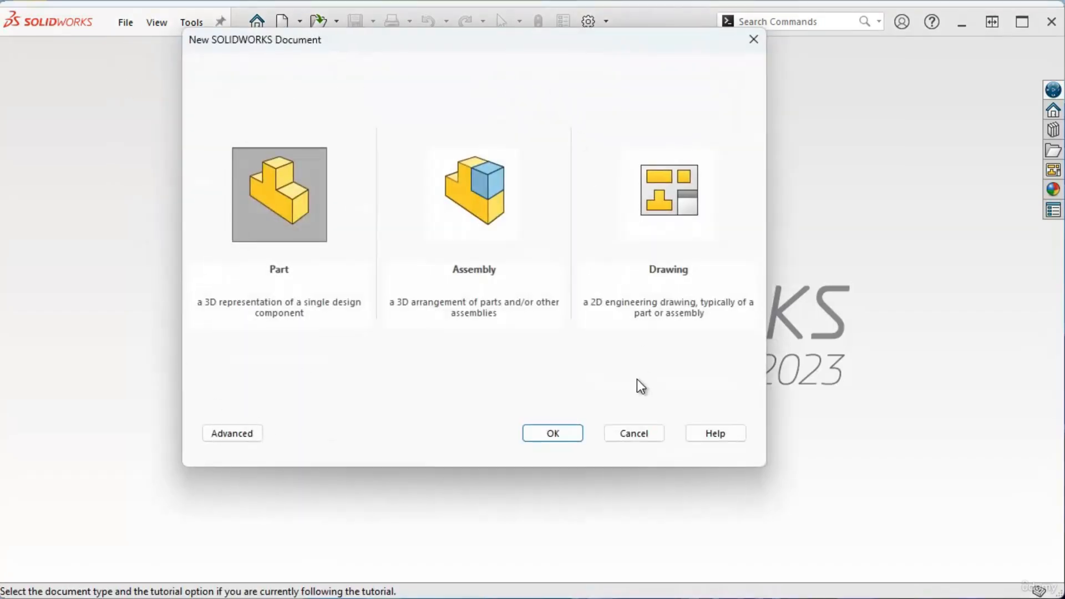
{"action": "left_click_drag", "start_coordinate": [441, 48], "coordinate": [413, 83]}
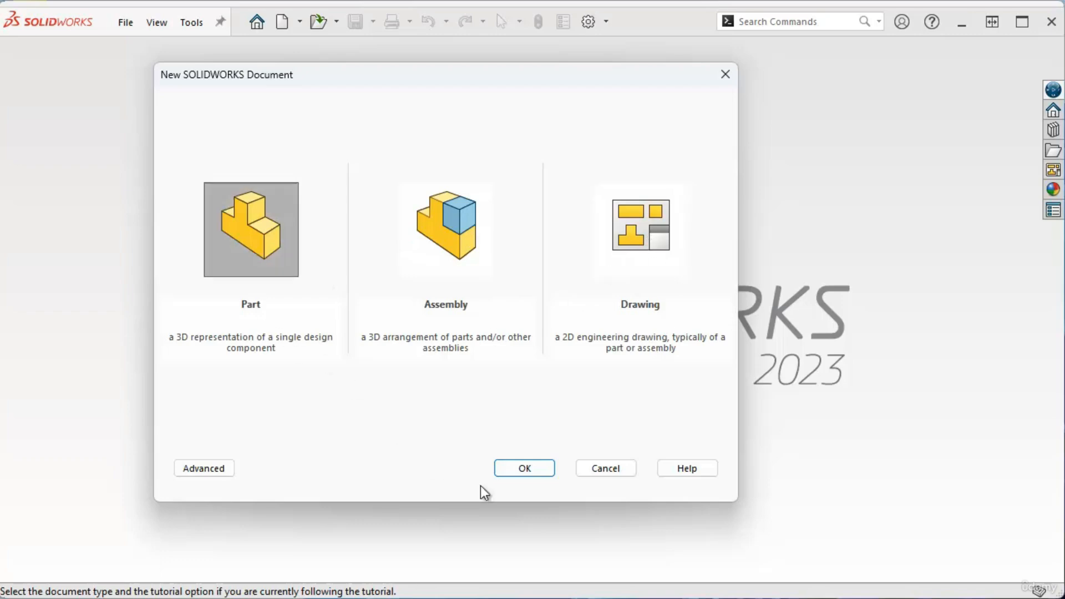
{"action": "left_click", "coordinate": [524, 469]}
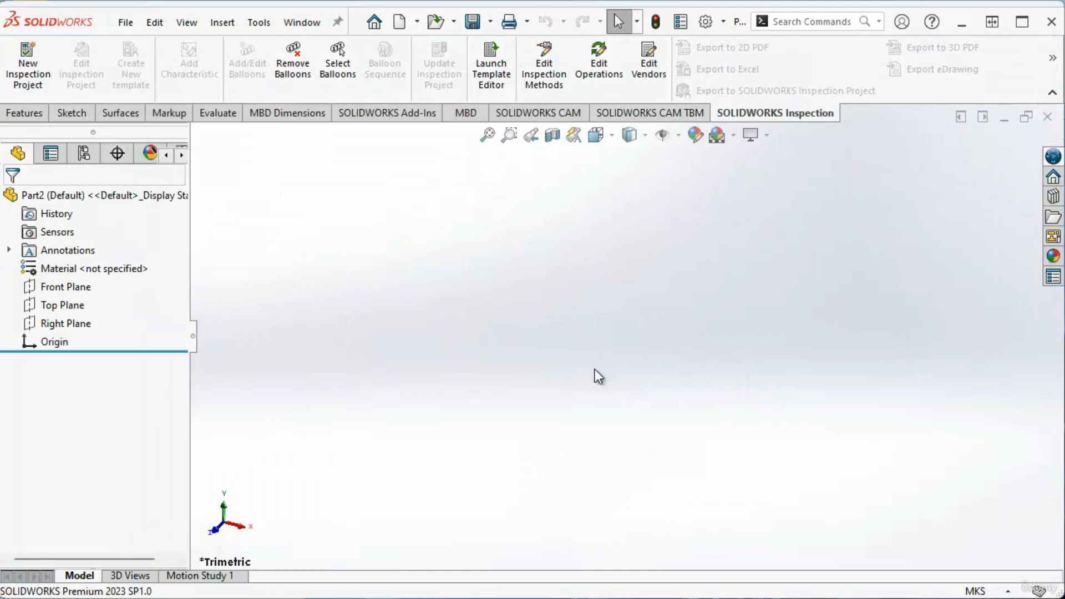
Start a new sketch on the Front Plane.
{"action": "left_click", "coordinate": [73, 113]}
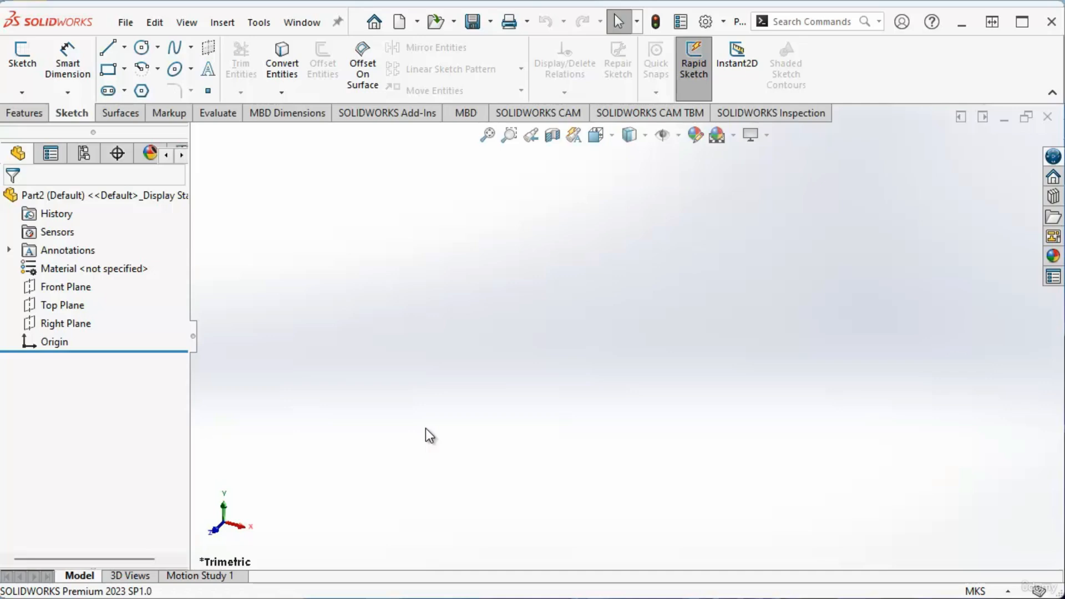
{"action": "left_click", "coordinate": [22, 66]}
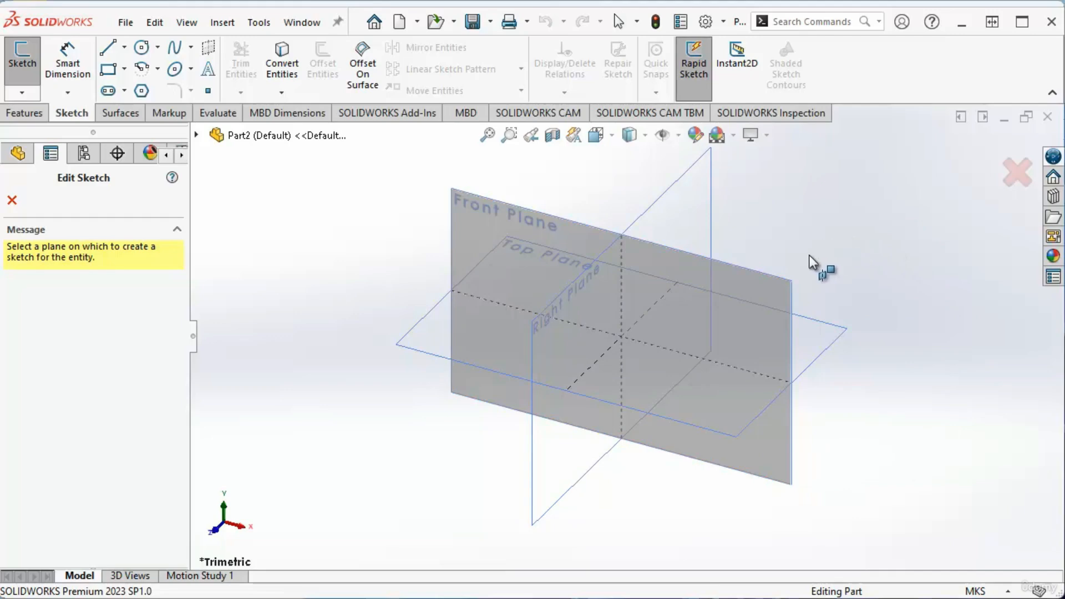
{"action": "left_click", "coordinate": [767, 289]}
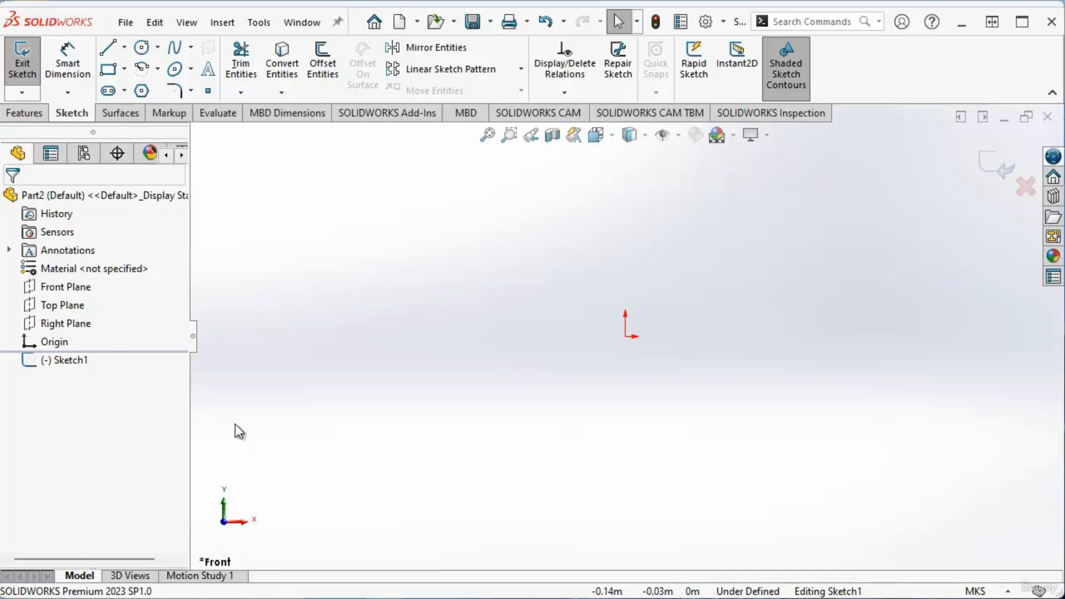
Sketch a continuous zigzag of 16 connected lines running from far left of the origin, across it, to the far right.
{"action": "left_click", "coordinate": [107, 54]}
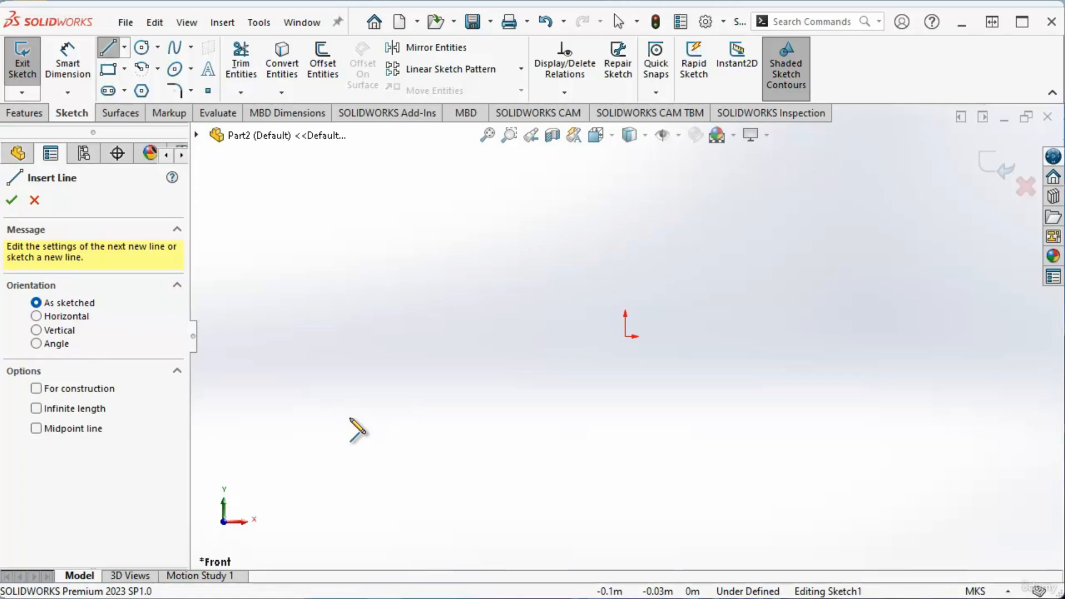
{"action": "left_click", "coordinate": [262, 356]}
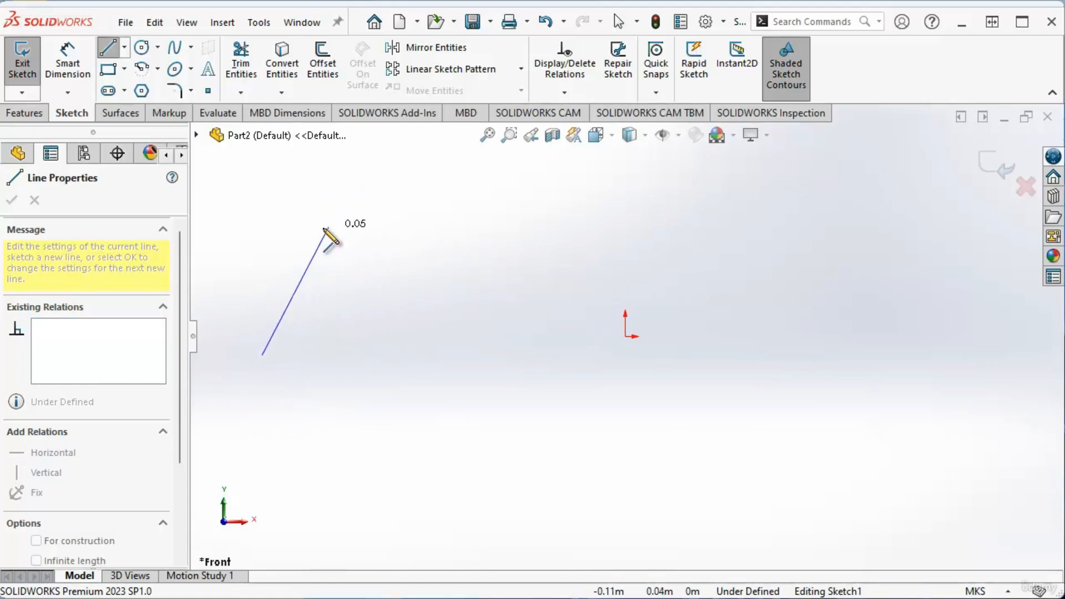
{"action": "left_click", "coordinate": [336, 210]}
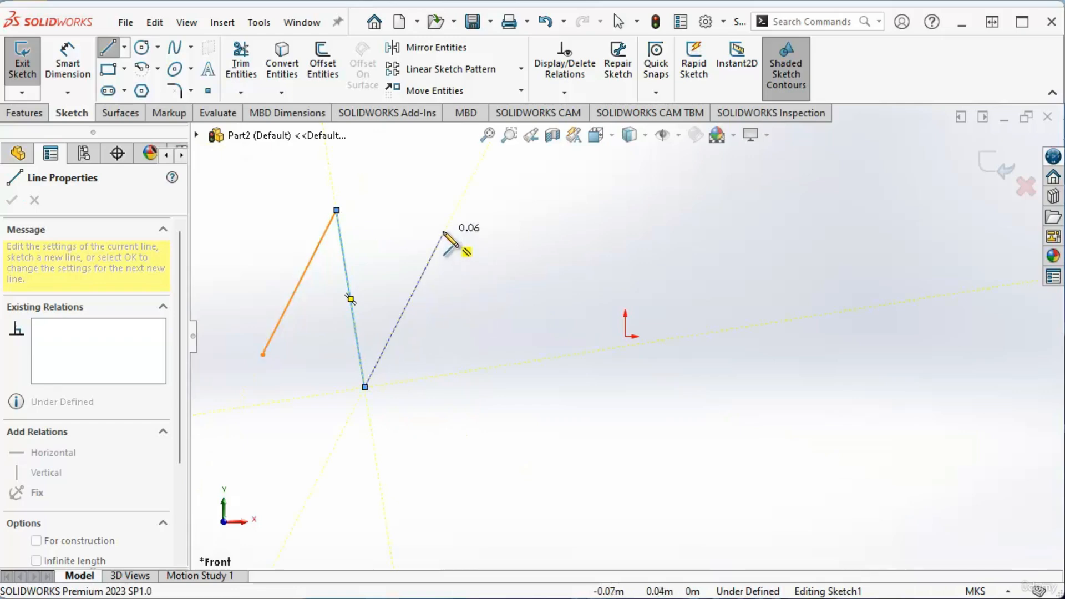
{"action": "left_click", "coordinate": [444, 232]}
{"action": "left_click", "coordinate": [476, 381]}
{"action": "left_click", "coordinate": [509, 246]}
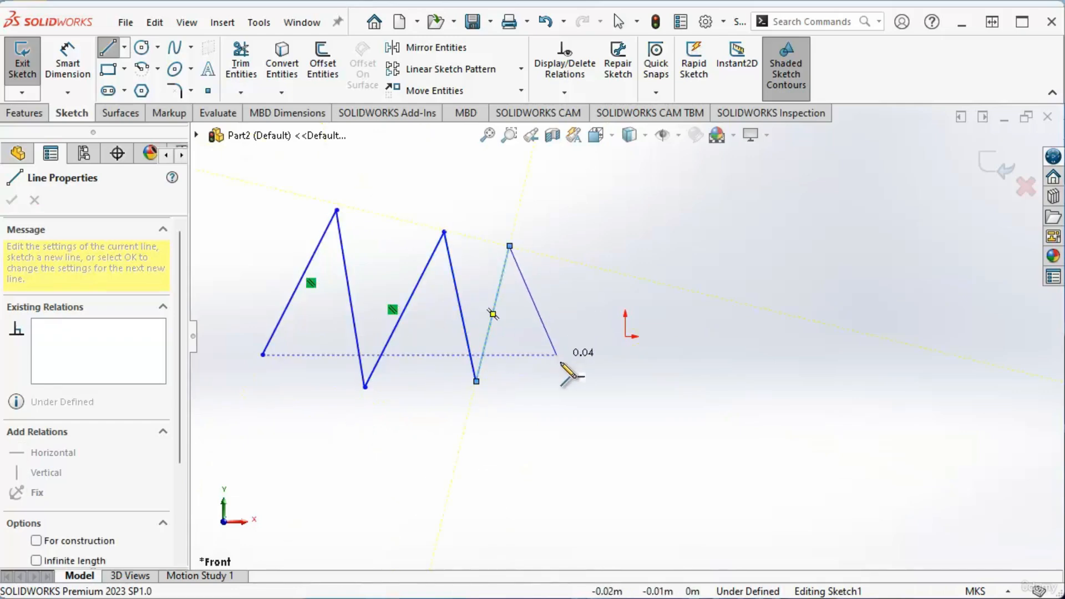
{"action": "left_click", "coordinate": [560, 363]}
{"action": "left_click", "coordinate": [580, 232]}
{"action": "left_click", "coordinate": [625, 386]}
{"action": "left_click", "coordinate": [698, 243]}
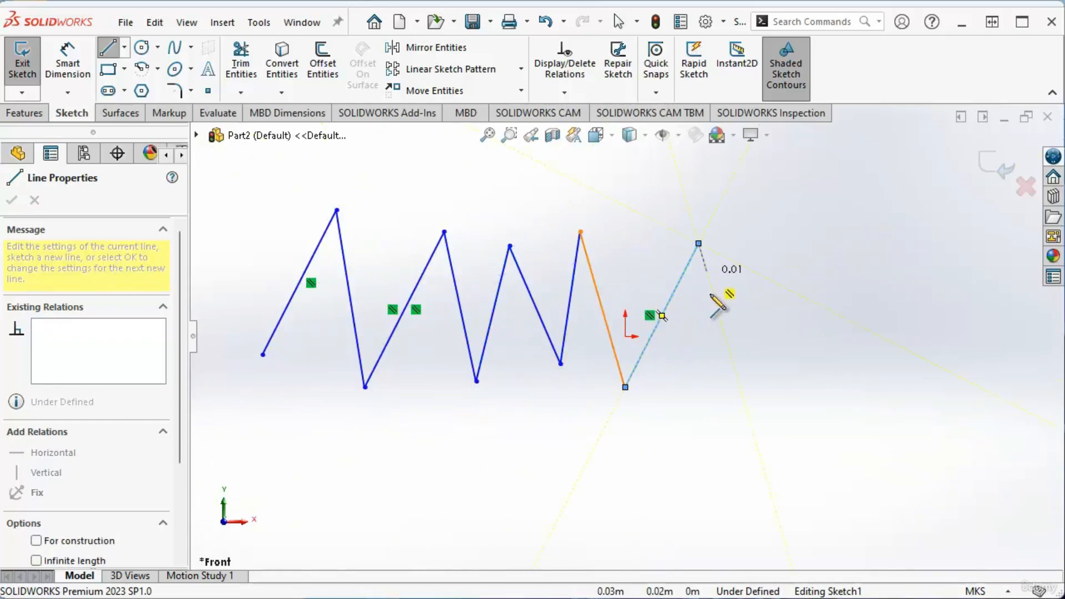
{"action": "left_click", "coordinate": [717, 330]}
{"action": "left_click", "coordinate": [754, 257]}
{"action": "left_click", "coordinate": [798, 330]}
{"action": "left_click", "coordinate": [808, 258]}
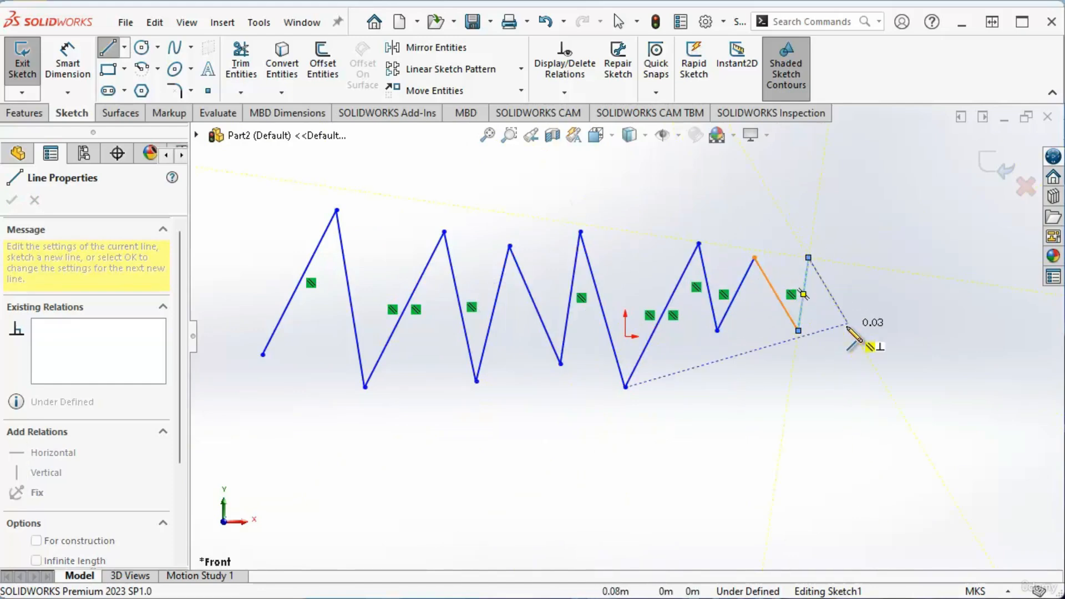
{"action": "left_click", "coordinate": [849, 323]}
{"action": "left_click", "coordinate": [883, 269]}
{"action": "left_click", "coordinate": [908, 386]}
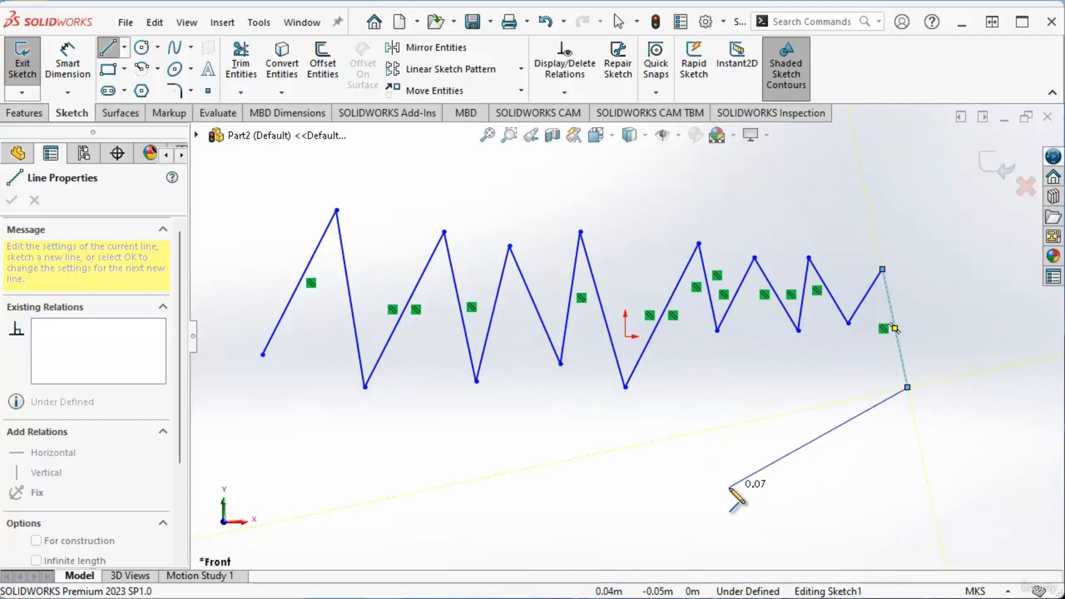
{"action": "key", "text": "Escape"}
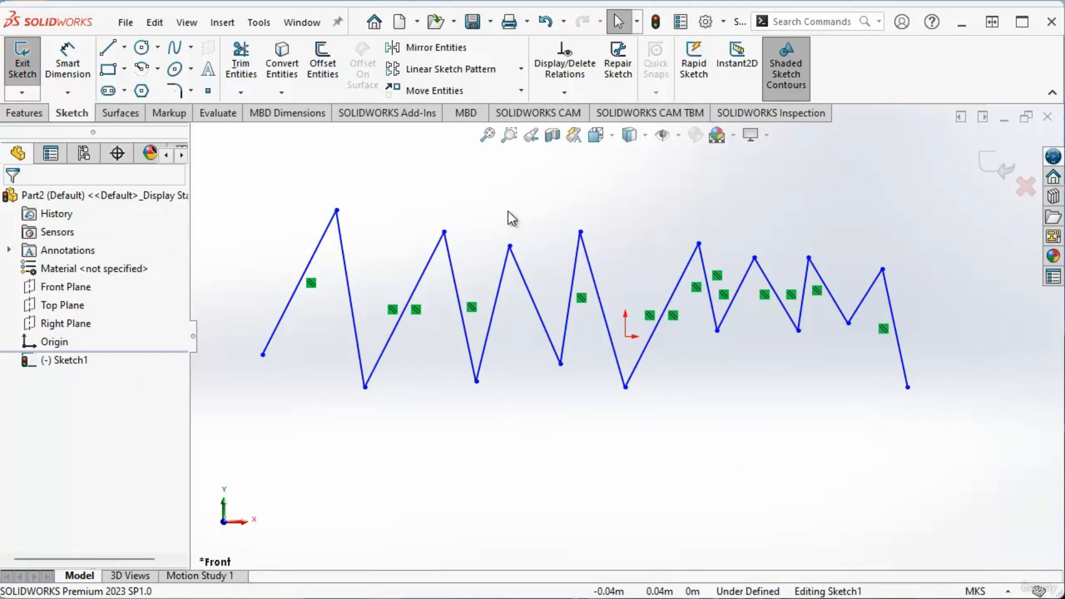
Sketch a second zigzag chain of 12 connected lines below the first one.
{"action": "left_click", "coordinate": [108, 48]}
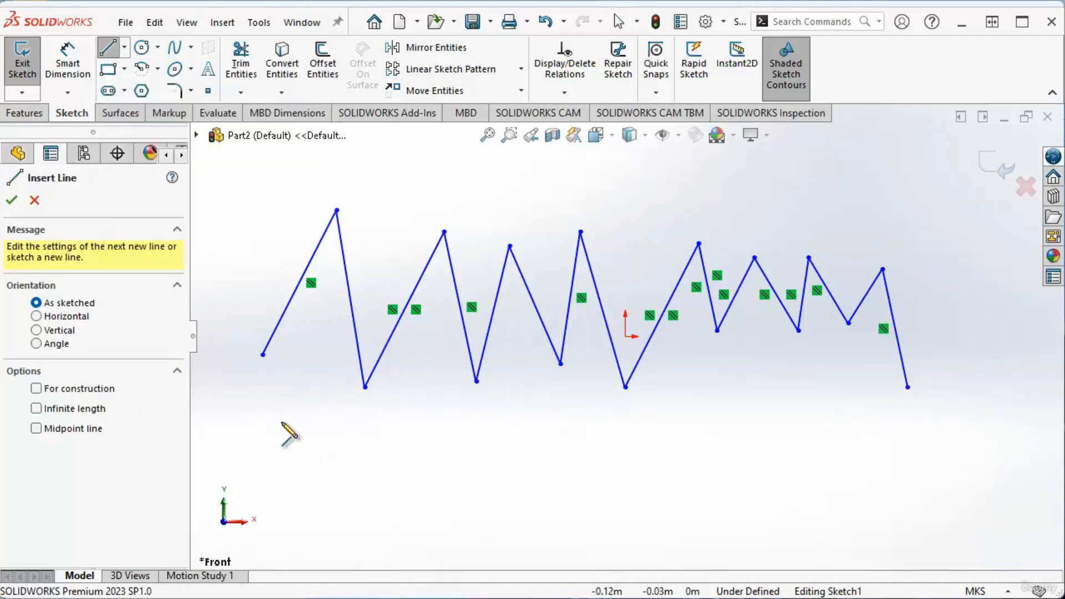
{"action": "left_click", "coordinate": [290, 417]}
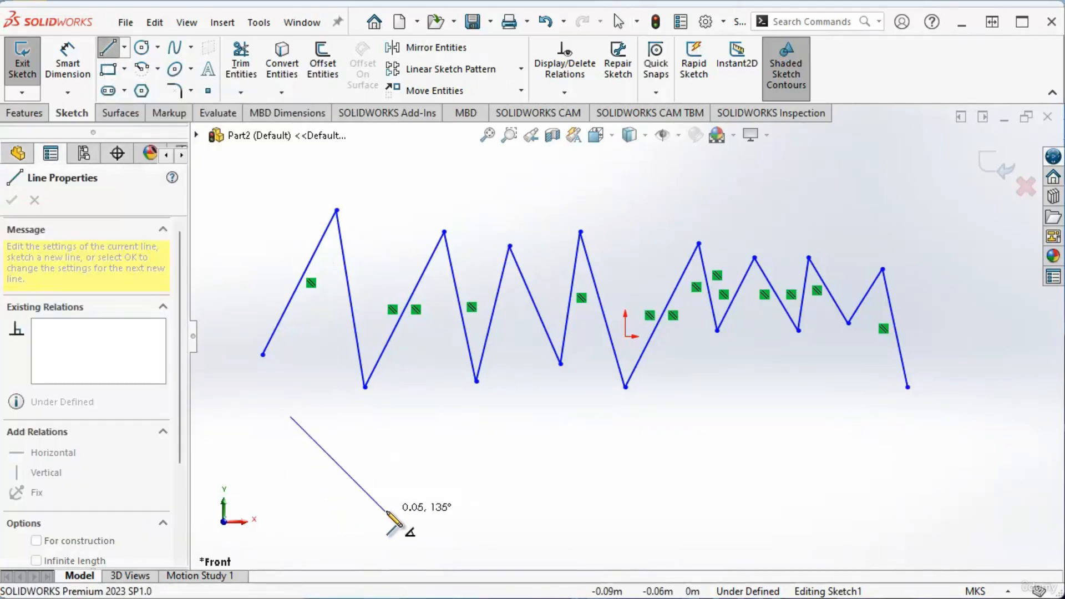
{"action": "left_click", "coordinate": [386, 511]}
{"action": "left_click", "coordinate": [434, 399]}
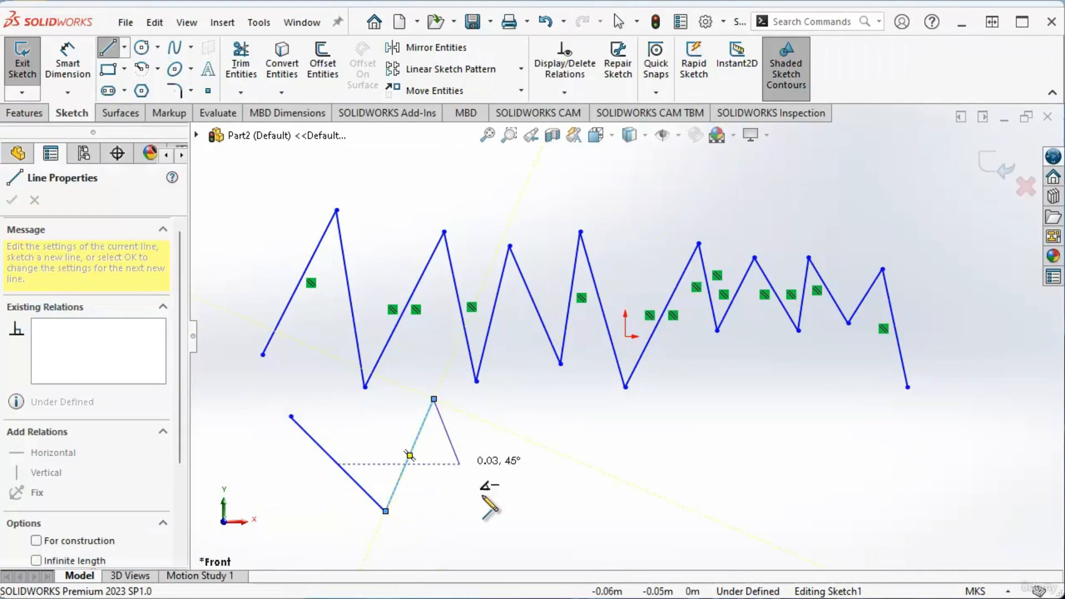
{"action": "left_click", "coordinate": [509, 521]}
{"action": "left_click", "coordinate": [562, 399]}
{"action": "left_click", "coordinate": [623, 498]}
{"action": "left_click", "coordinate": [679, 398]}
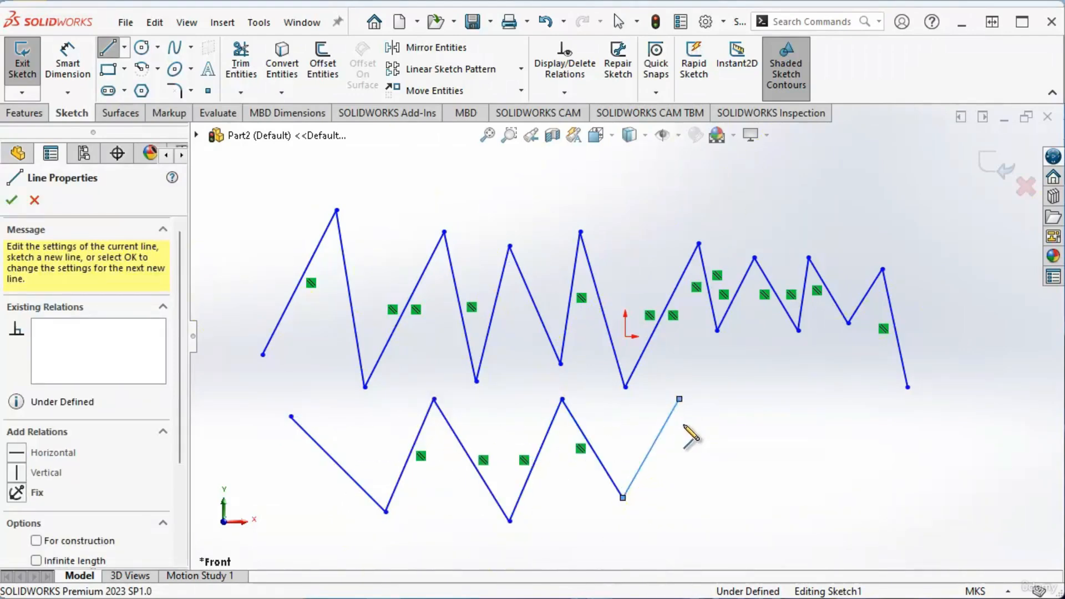
{"action": "left_click", "coordinate": [703, 486]}
{"action": "left_click", "coordinate": [762, 399]}
{"action": "left_click", "coordinate": [797, 478]}
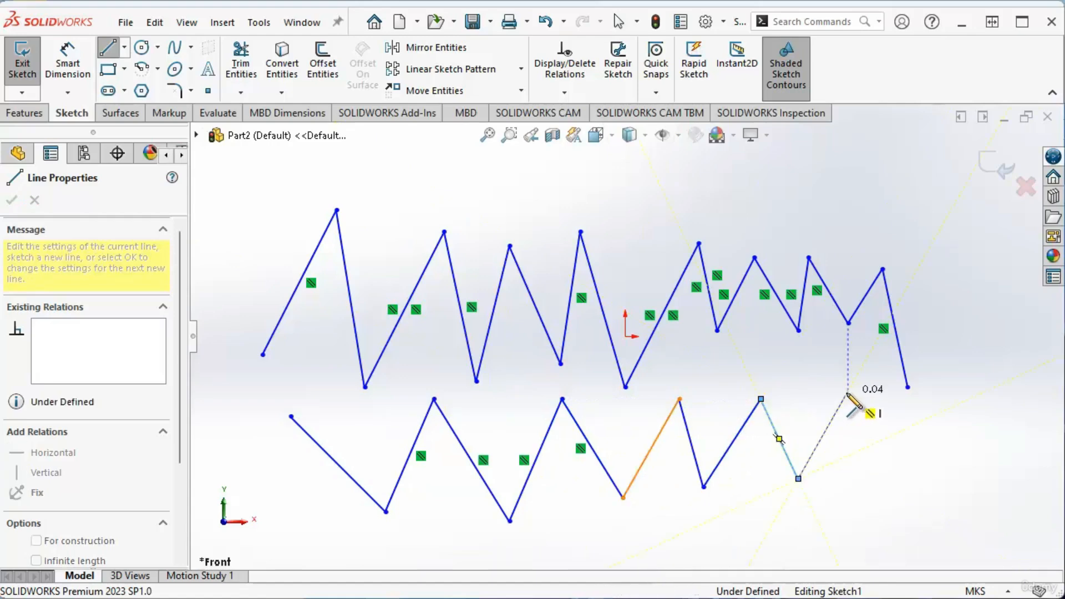
{"action": "left_click", "coordinate": [848, 392]}
{"action": "left_click", "coordinate": [912, 472]}
{"action": "left_click", "coordinate": [960, 387]}
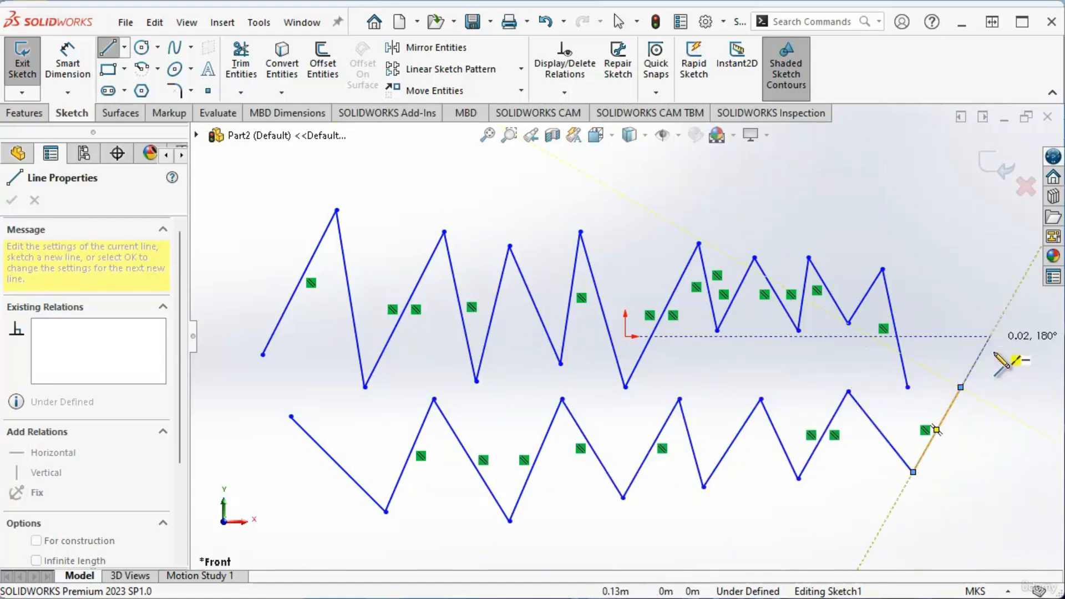
{"action": "key", "text": "Escape"}
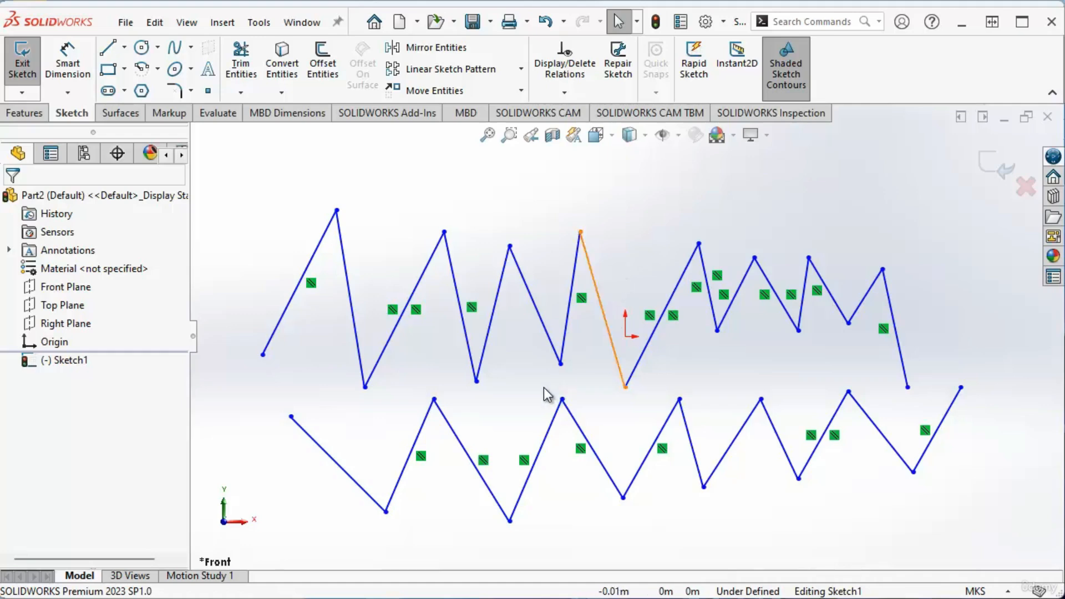
Examine the two zigzag line chains around the origin at closer and wider zoom levels.
{"action": "scroll", "coordinate": [628, 341], "scroll_direction": "up", "scroll_amount": 5}
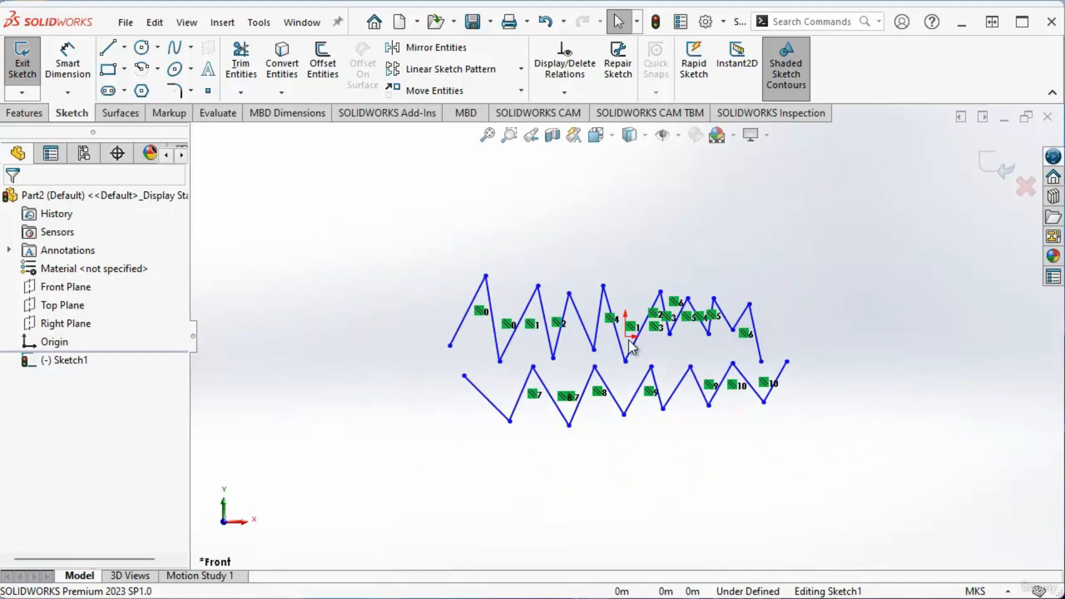
{"action": "scroll", "coordinate": [634, 349], "scroll_direction": "down", "scroll_amount": 5}
{"action": "scroll", "coordinate": [634, 348], "scroll_direction": "down", "scroll_amount": 1}
{"action": "scroll", "coordinate": [634, 348], "scroll_direction": "up", "scroll_amount": 5}
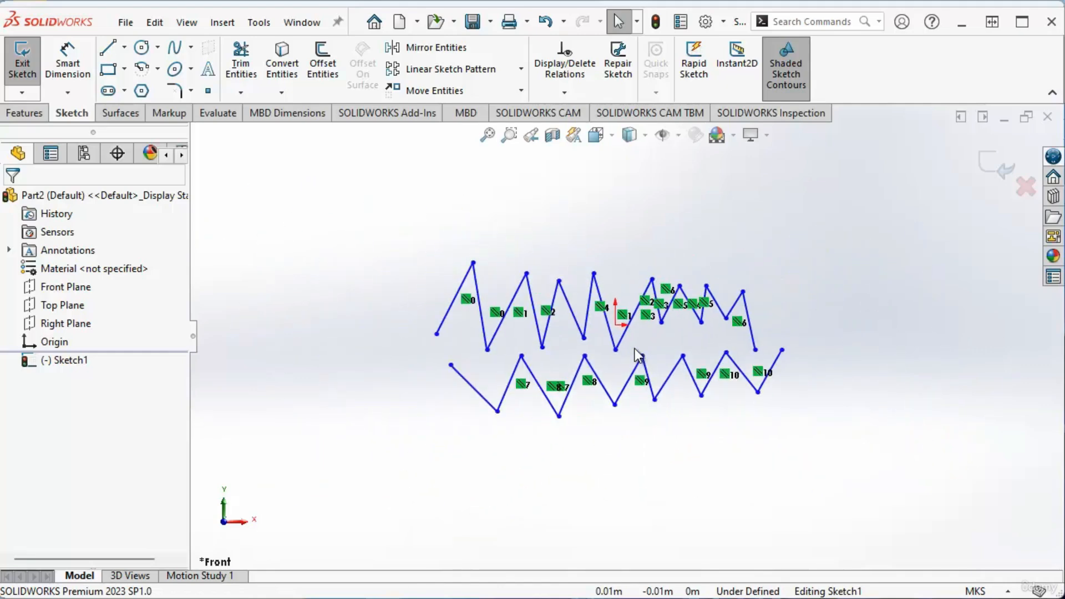
{"action": "scroll", "coordinate": [635, 348], "scroll_direction": "down", "scroll_amount": 2}
{"action": "scroll", "coordinate": [636, 351], "scroll_direction": "down", "scroll_amount": 2}
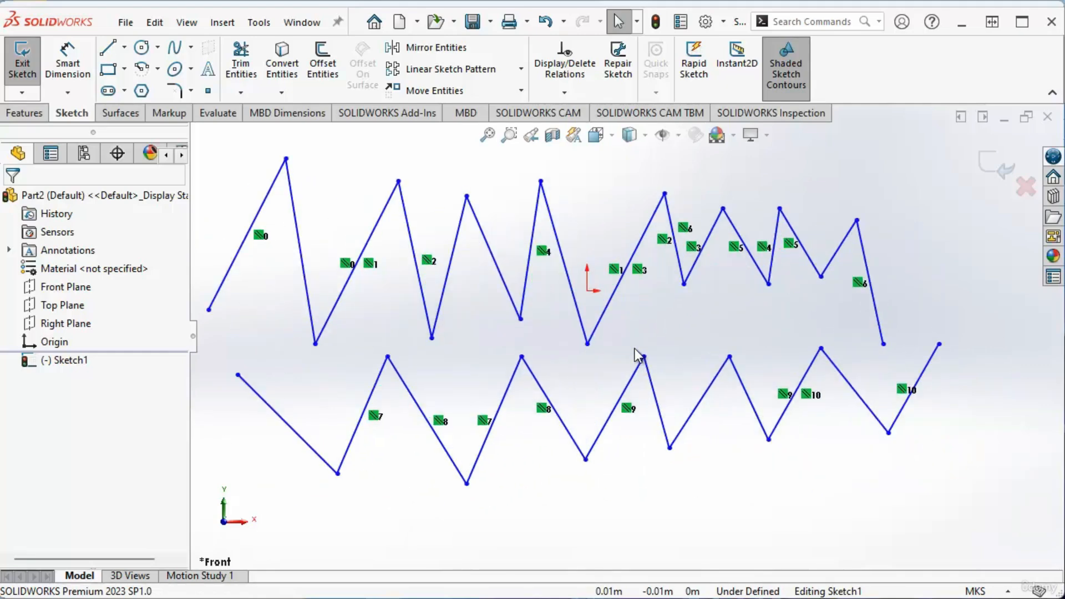
{"action": "scroll", "coordinate": [635, 352], "scroll_direction": "up", "scroll_amount": 5}
{"action": "scroll", "coordinate": [614, 347], "scroll_direction": "down", "scroll_amount": 2}
{"action": "scroll", "coordinate": [621, 339], "scroll_direction": "up", "scroll_amount": 3}
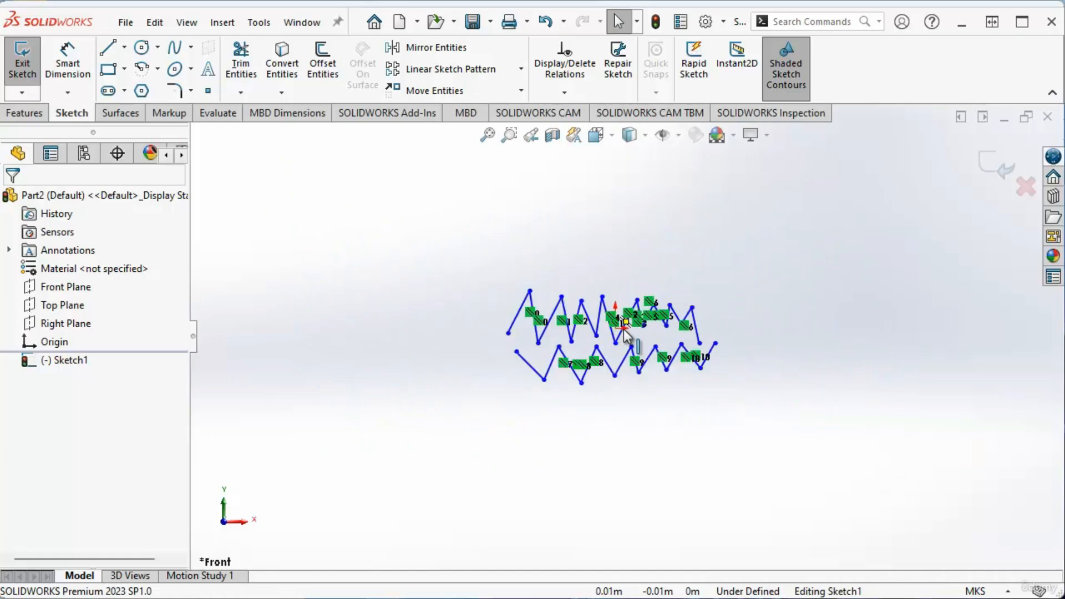
{"action": "scroll", "coordinate": [624, 338], "scroll_direction": "down", "scroll_amount": 5}
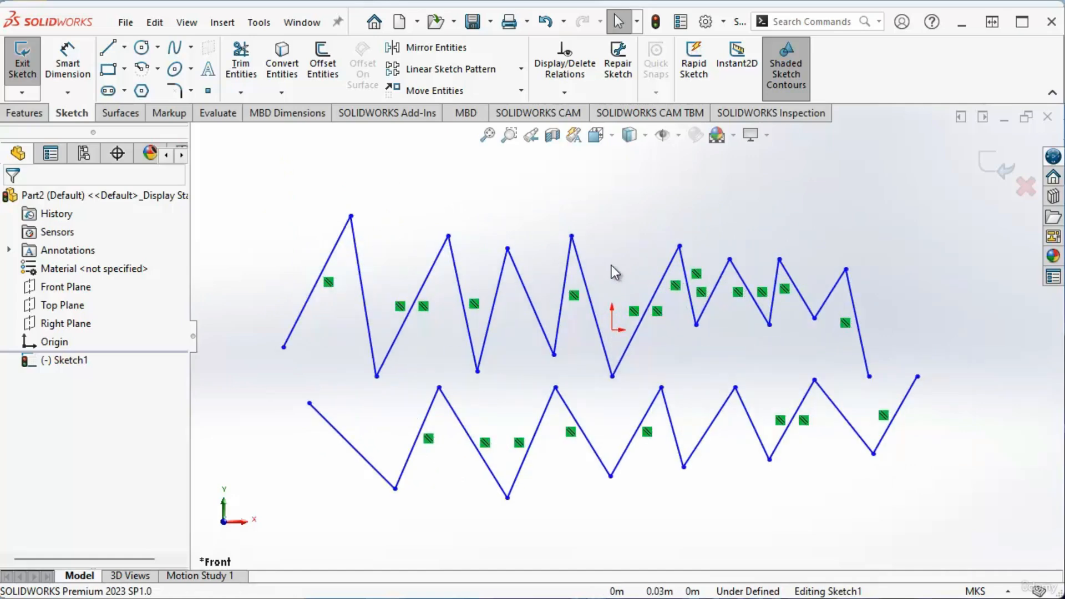
{"action": "scroll", "coordinate": [613, 333], "scroll_direction": "up", "scroll_amount": 5}
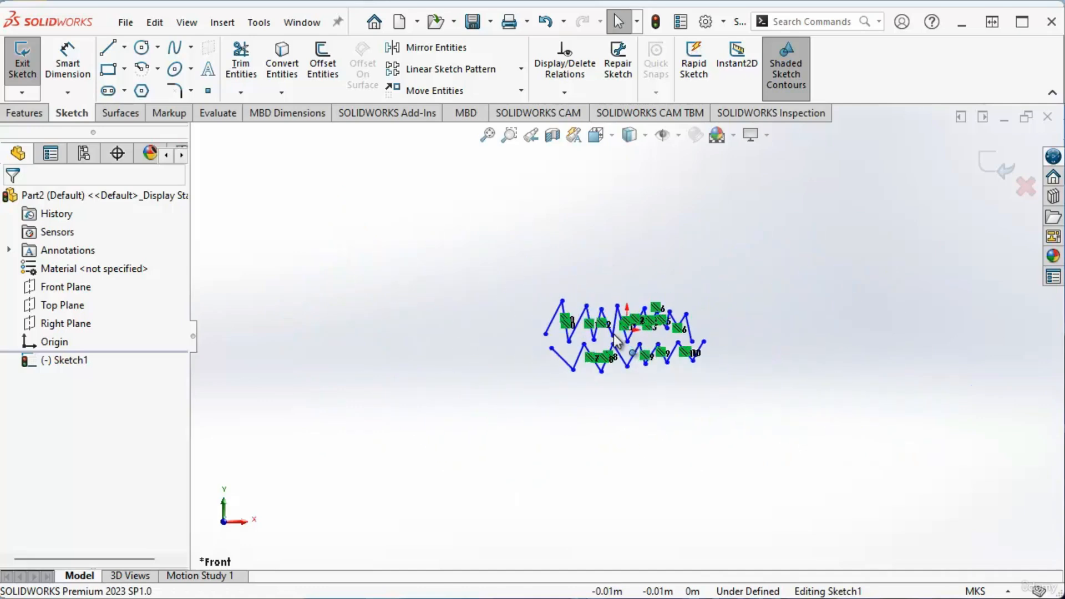
{"action": "scroll", "coordinate": [613, 336], "scroll_direction": "down", "scroll_amount": 5}
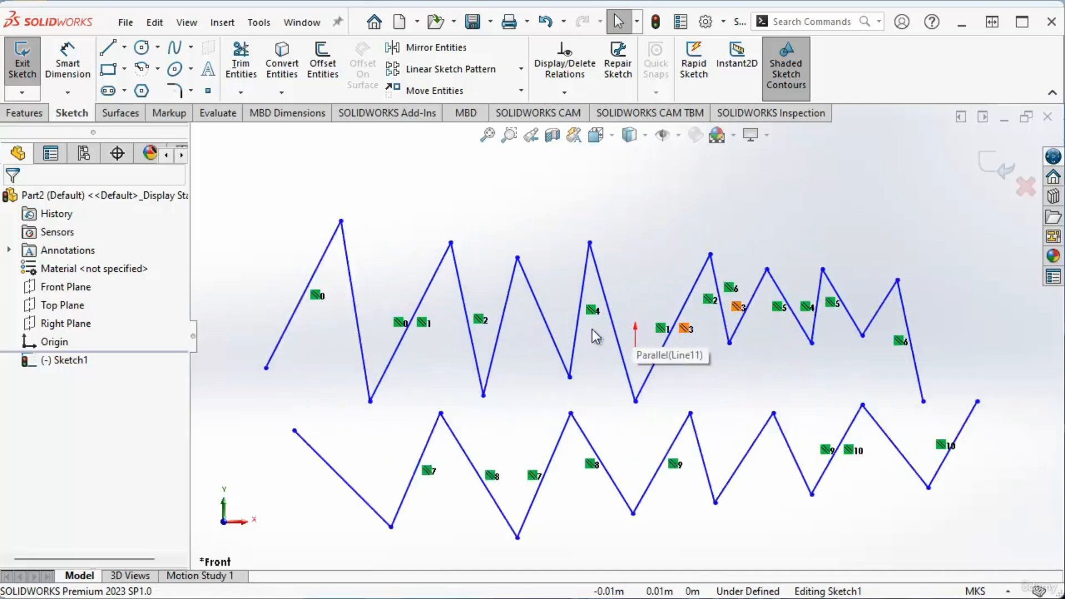
{"action": "scroll", "coordinate": [593, 331], "scroll_direction": "down", "scroll_amount": 2}
{"action": "scroll", "coordinate": [595, 335], "scroll_direction": "up", "scroll_amount": 6}
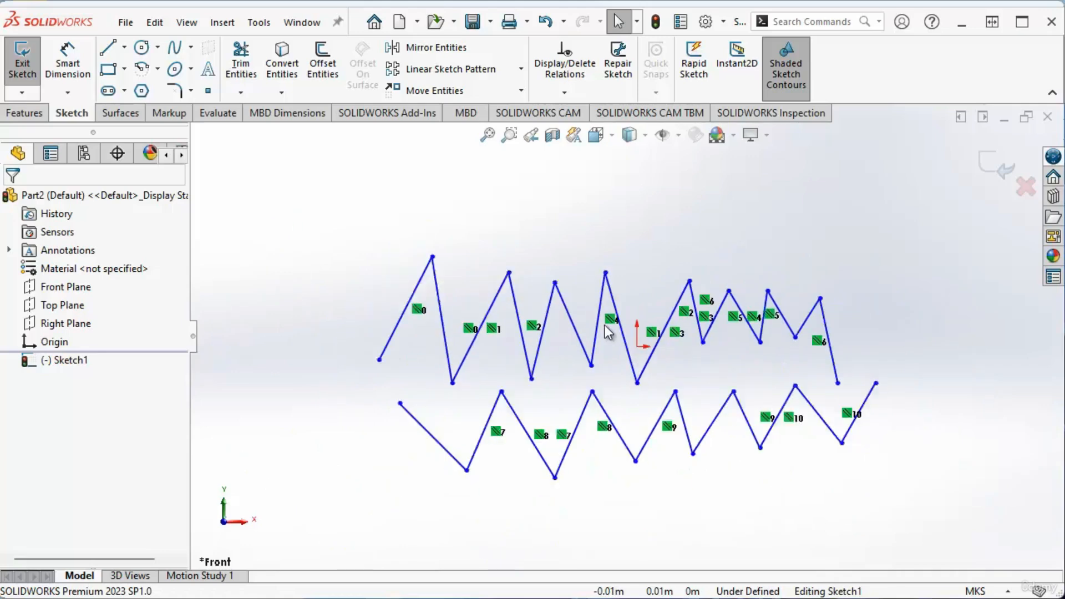
{"action": "scroll", "coordinate": [631, 345], "scroll_direction": "down", "scroll_amount": 8}
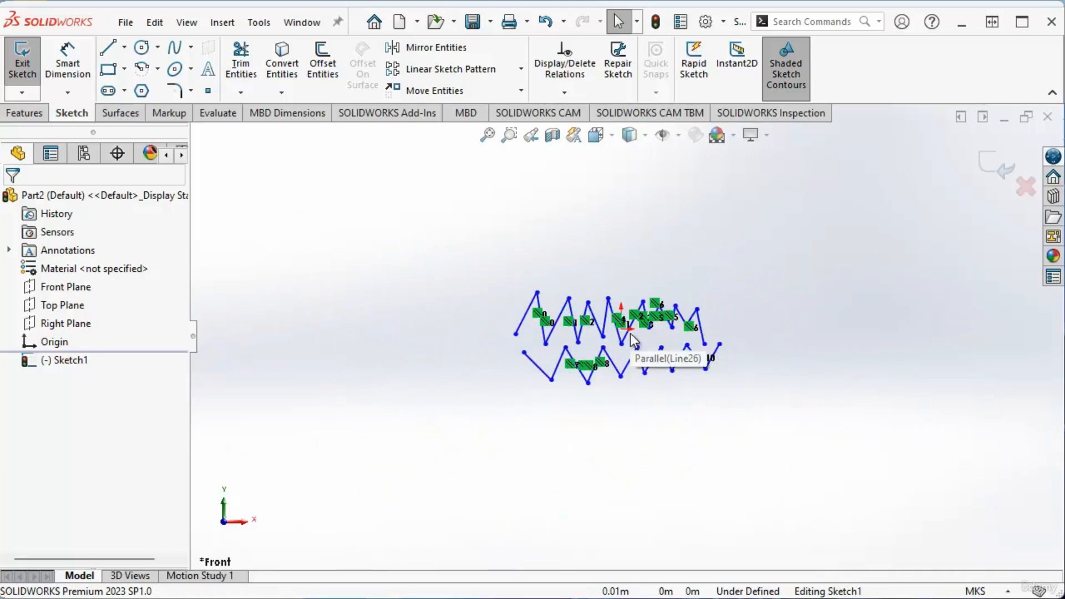
{"action": "scroll", "coordinate": [607, 328], "scroll_direction": "up", "scroll_amount": 5}
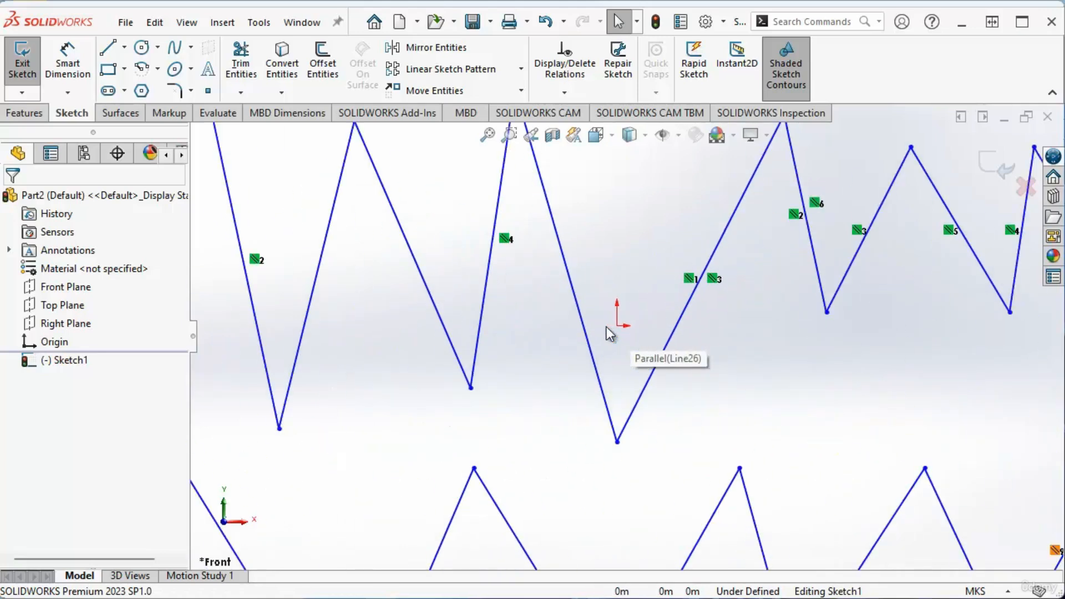
Sketch a third zigzag chain of five connected lines, separate from the other two, below and to the right of them.
{"action": "scroll", "coordinate": [610, 333], "scroll_direction": "up", "scroll_amount": 2}
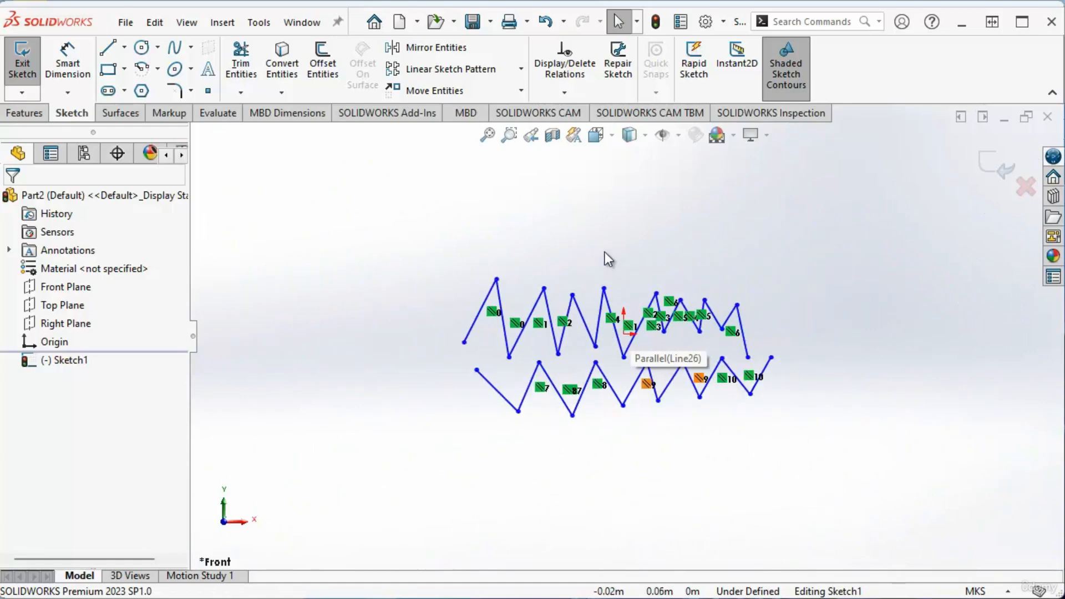
{"action": "scroll", "coordinate": [604, 251], "scroll_direction": "down", "scroll_amount": 3}
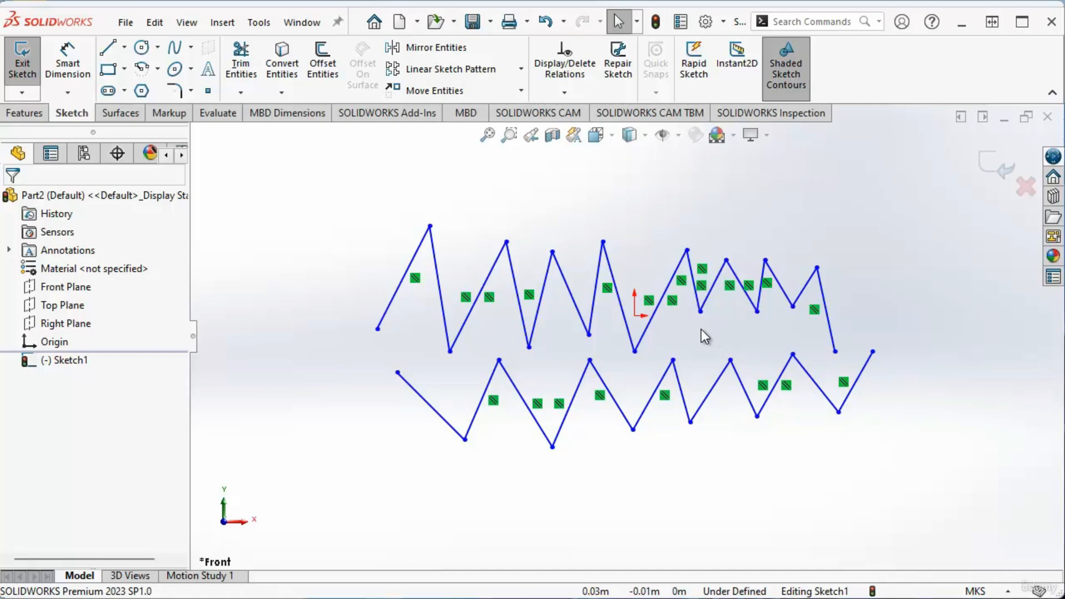
{"action": "mouse_move", "coordinate": [701, 329]}
{"action": "middle_mouse_down", "text": "ctrl"}
{"action": "mouse_move", "coordinate": [683, 352]}
{"action": "mouse_move", "coordinate": [638, 350]}
{"action": "mouse_move", "coordinate": [594, 328]}
{"action": "mouse_move", "coordinate": [568, 290]}
{"action": "mouse_move", "coordinate": [526, 262]}
{"action": "mouse_move", "coordinate": [585, 356]}
{"action": "mouse_move", "coordinate": [713, 267]}
{"action": "mouse_move", "coordinate": [816, 261]}
{"action": "mouse_move", "coordinate": [797, 407]}
{"action": "mouse_move", "coordinate": [515, 250]}
{"action": "mouse_move", "coordinate": [610, 375]}
{"action": "mouse_move", "coordinate": [790, 249]}
{"action": "mouse_move", "coordinate": [725, 395]}
{"action": "mouse_move", "coordinate": [495, 262]}
{"action": "mouse_move", "coordinate": [516, 381]}
{"action": "mouse_move", "coordinate": [714, 284]}
{"action": "mouse_move", "coordinate": [594, 285]}
{"action": "mouse_move", "coordinate": [516, 221]}
{"action": "mouse_move", "coordinate": [487, 230]}
{"action": "middle_mouse_up", "text": "ctrl"}
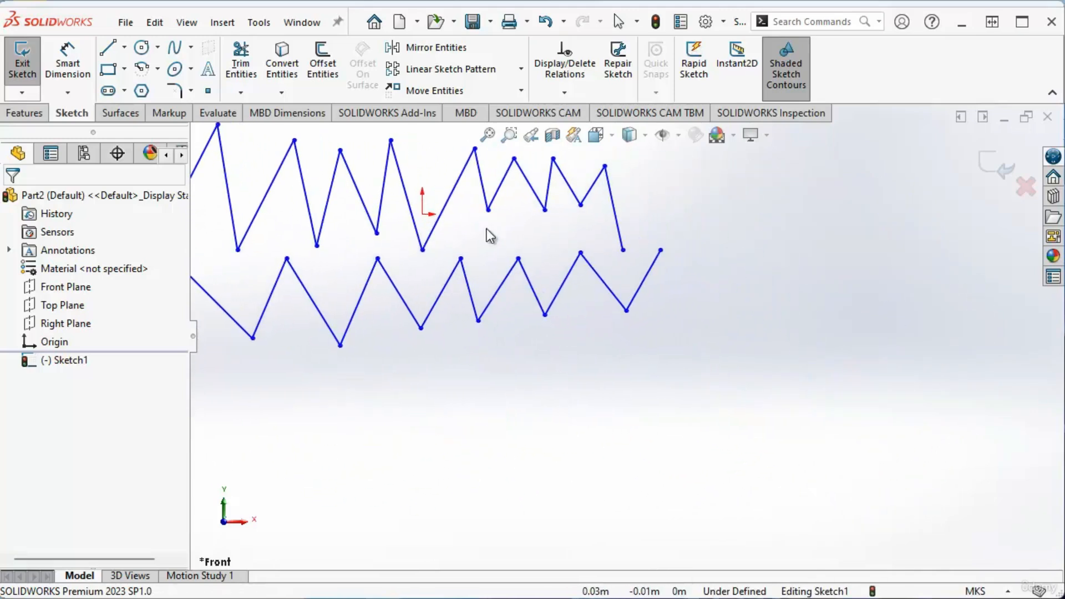
{"action": "left_click", "coordinate": [108, 47]}
{"action": "left_click", "coordinate": [720, 454]}
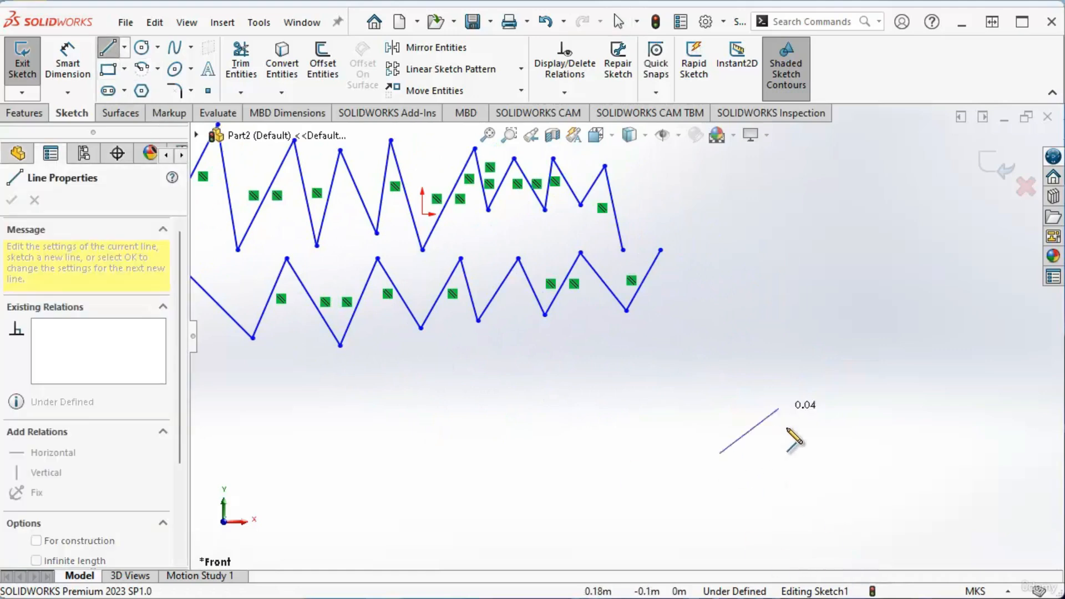
{"action": "left_click", "coordinate": [832, 496]}
{"action": "left_click", "coordinate": [832, 412]}
{"action": "left_click", "coordinate": [934, 505]}
{"action": "left_click", "coordinate": [945, 392]}
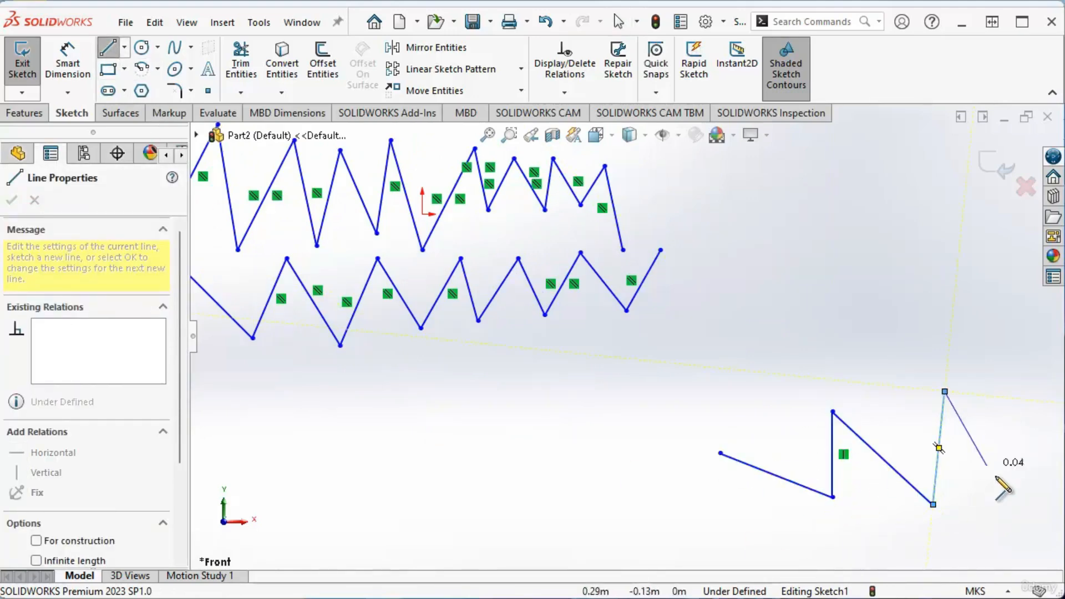
{"action": "left_click", "coordinate": [996, 475]}
{"action": "key", "text": "Escape"}
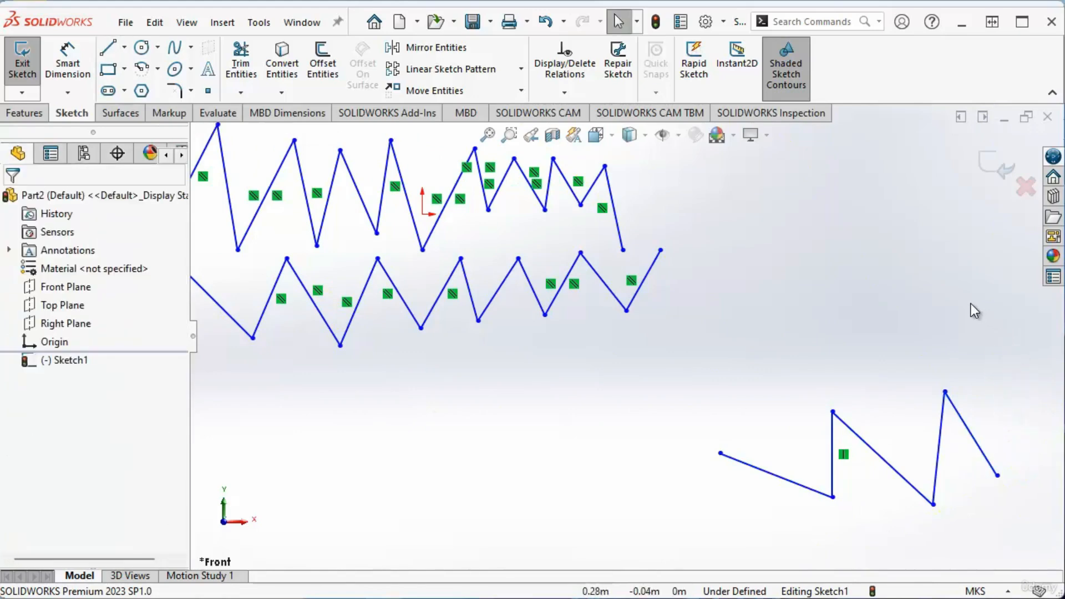
Examine all three zigzag line chains together at wider and closer zoom levels.
{"action": "scroll", "coordinate": [888, 313], "scroll_direction": "up", "scroll_amount": 5}
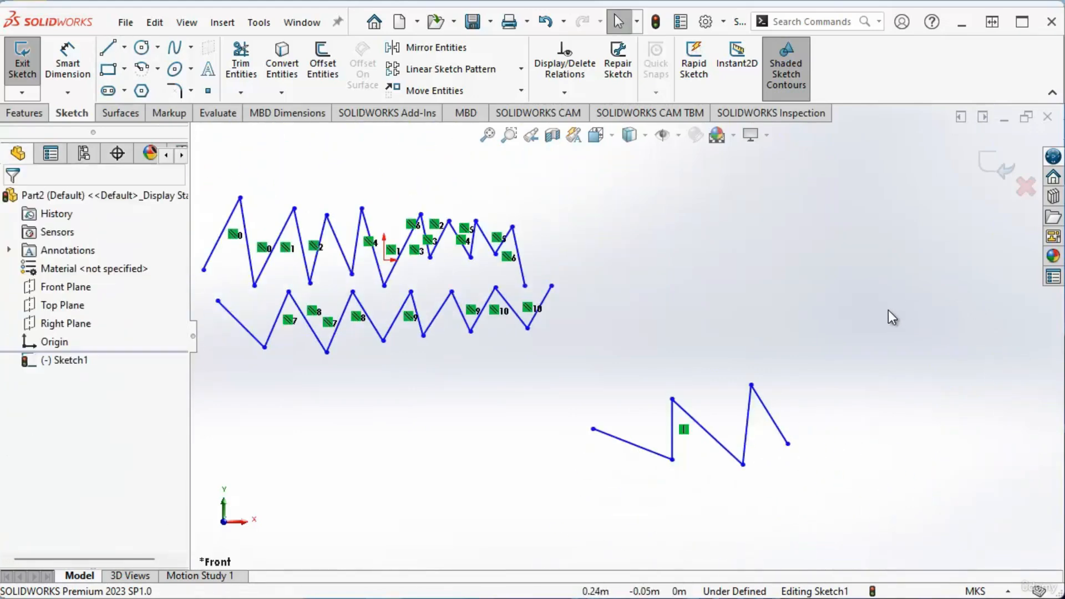
{"action": "scroll", "coordinate": [638, 360], "scroll_direction": "up", "scroll_amount": 3}
{"action": "scroll", "coordinate": [409, 388], "scroll_direction": "down", "scroll_amount": 3}
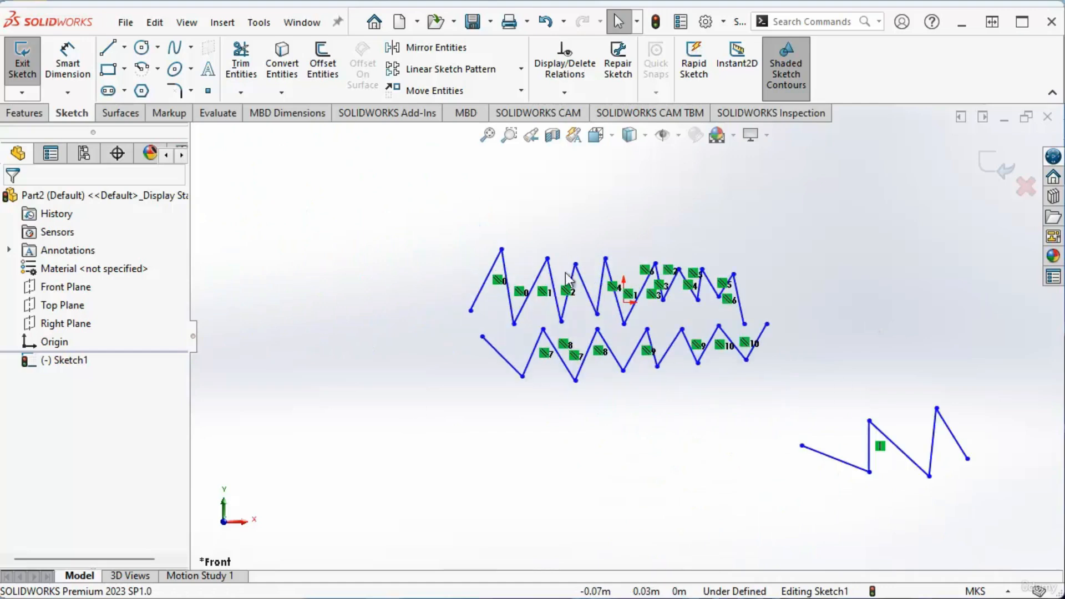
{"action": "scroll", "coordinate": [638, 333], "scroll_direction": "up", "scroll_amount": 4}
{"action": "scroll", "coordinate": [771, 390], "scroll_direction": "down", "scroll_amount": 2}
{"action": "mouse_move", "coordinate": [730, 371]}
{"action": "middle_mouse_down", "text": "ctrl"}
{"action": "mouse_move", "coordinate": [714, 387]}
{"action": "mouse_move", "coordinate": [708, 353]}
{"action": "mouse_move", "coordinate": [729, 391]}
{"action": "mouse_move", "coordinate": [744, 377]}
{"action": "middle_mouse_up", "text": "ctrl"}
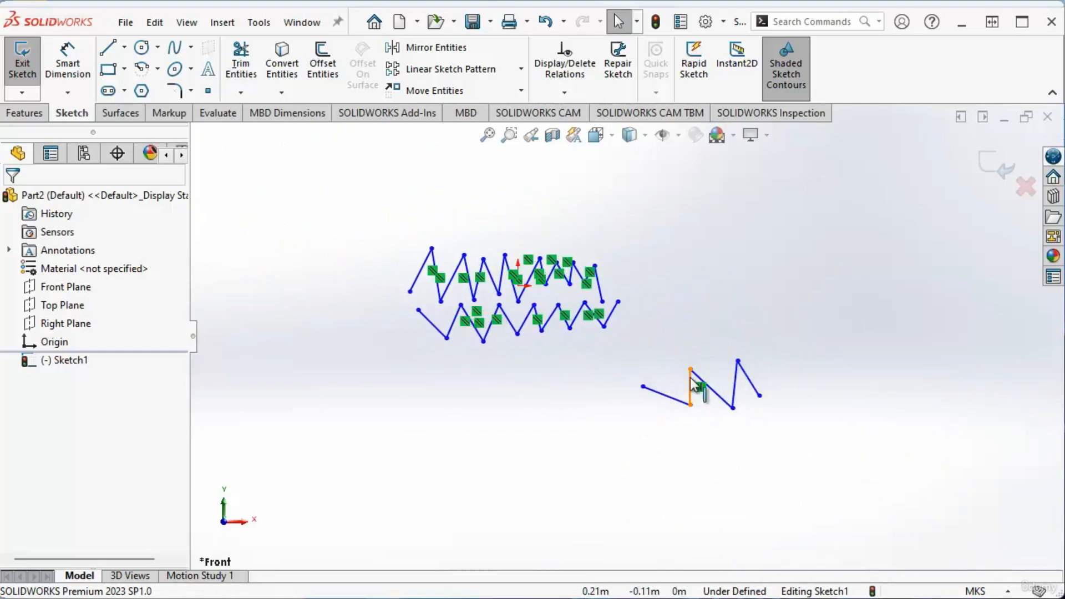
{"action": "scroll", "coordinate": [690, 380], "scroll_direction": "up", "scroll_amount": 2}
{"action": "scroll", "coordinate": [692, 383], "scroll_direction": "down", "scroll_amount": 2}
{"action": "scroll", "coordinate": [571, 361], "scroll_direction": "down", "scroll_amount": 2}
{"action": "scroll", "coordinate": [604, 383], "scroll_direction": "up", "scroll_amount": 3}
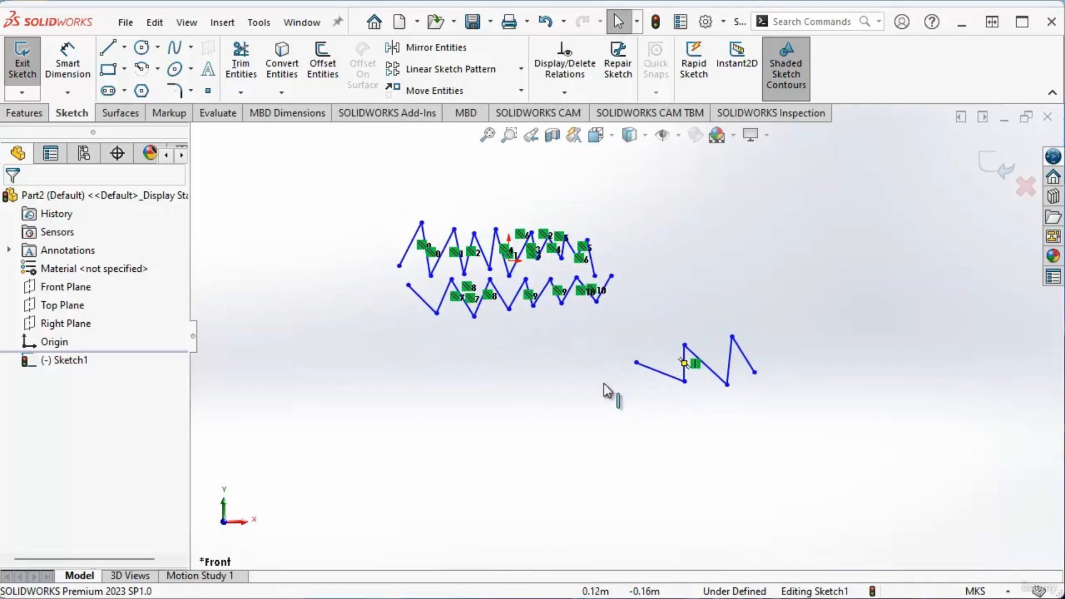
{"action": "scroll", "coordinate": [571, 280], "scroll_direction": "down", "scroll_amount": 3}
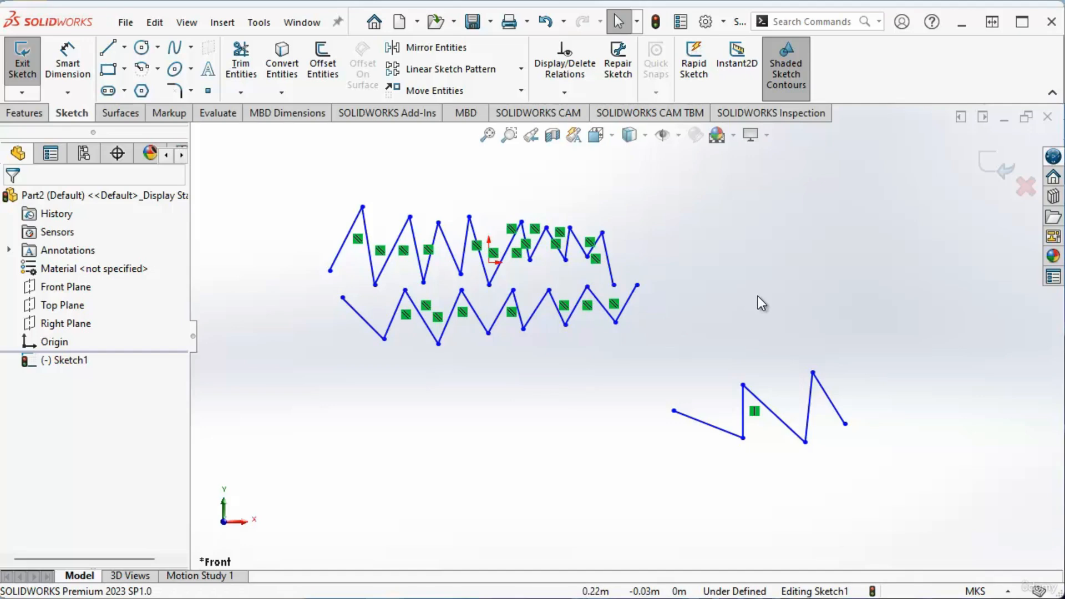
Orbit the sketch to an angled 3D view and restore the straight-on view with Normal To.
{"action": "mouse_move", "coordinate": [758, 296]}
{"action": "middle_mouse_down"}
{"action": "mouse_move", "coordinate": [630, 352]}
{"action": "mouse_move", "coordinate": [558, 361]}
{"action": "mouse_move", "coordinate": [634, 352]}
{"action": "mouse_move", "coordinate": [683, 364]}
{"action": "mouse_move", "coordinate": [707, 418]}
{"action": "mouse_move", "coordinate": [675, 468]}
{"action": "mouse_move", "coordinate": [635, 452]}
{"action": "mouse_move", "coordinate": [732, 345]}
{"action": "mouse_move", "coordinate": [597, 247]}
{"action": "mouse_move", "coordinate": [654, 242]}
{"action": "mouse_move", "coordinate": [684, 276]}
{"action": "mouse_move", "coordinate": [701, 344]}
{"action": "mouse_move", "coordinate": [579, 324]}
{"action": "mouse_move", "coordinate": [637, 344]}
{"action": "mouse_move", "coordinate": [697, 340]}
{"action": "mouse_move", "coordinate": [688, 377]}
{"action": "mouse_move", "coordinate": [655, 371]}
{"action": "mouse_move", "coordinate": [642, 380]}
{"action": "mouse_move", "coordinate": [683, 373]}
{"action": "mouse_move", "coordinate": [680, 340]}
{"action": "mouse_move", "coordinate": [663, 342]}
{"action": "mouse_move", "coordinate": [691, 368]}
{"action": "mouse_move", "coordinate": [660, 383]}
{"action": "mouse_move", "coordinate": [682, 374]}
{"action": "middle_mouse_up"}
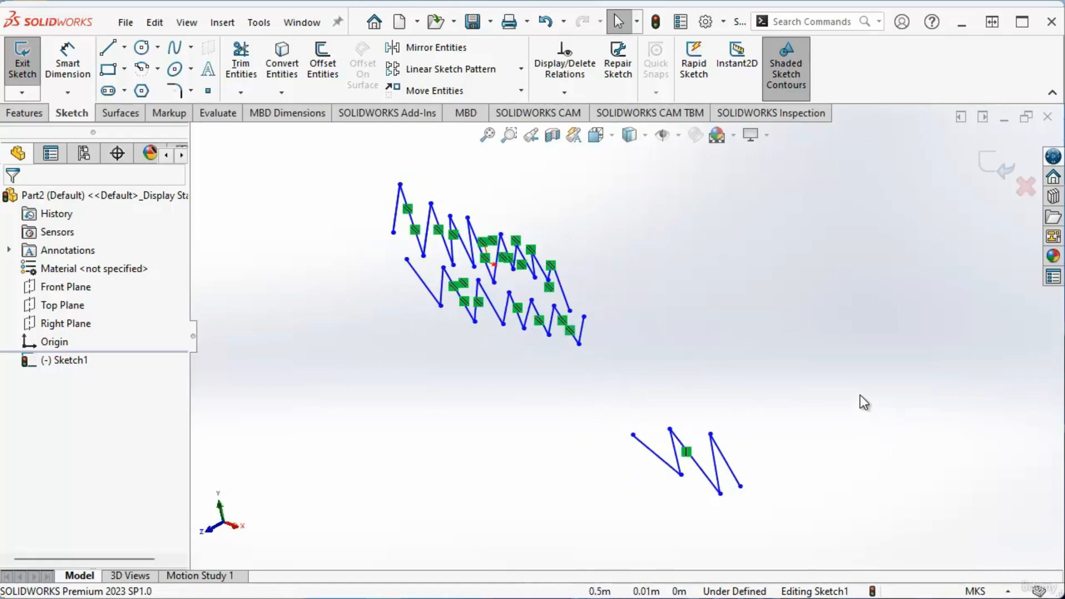
{"action": "left_click", "coordinate": [612, 136]}
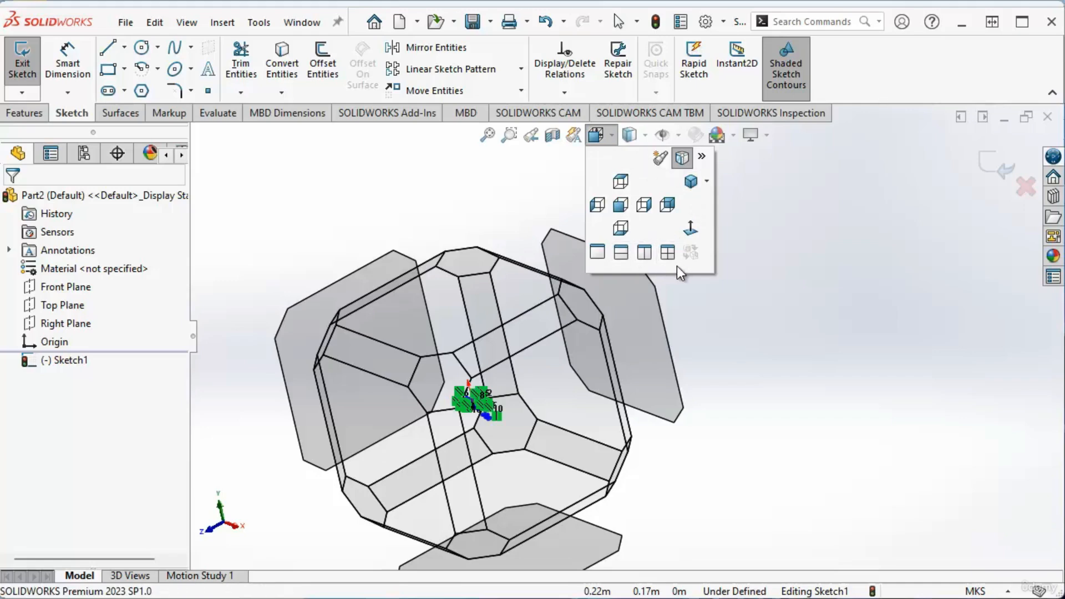
{"action": "left_click", "coordinate": [612, 135]}
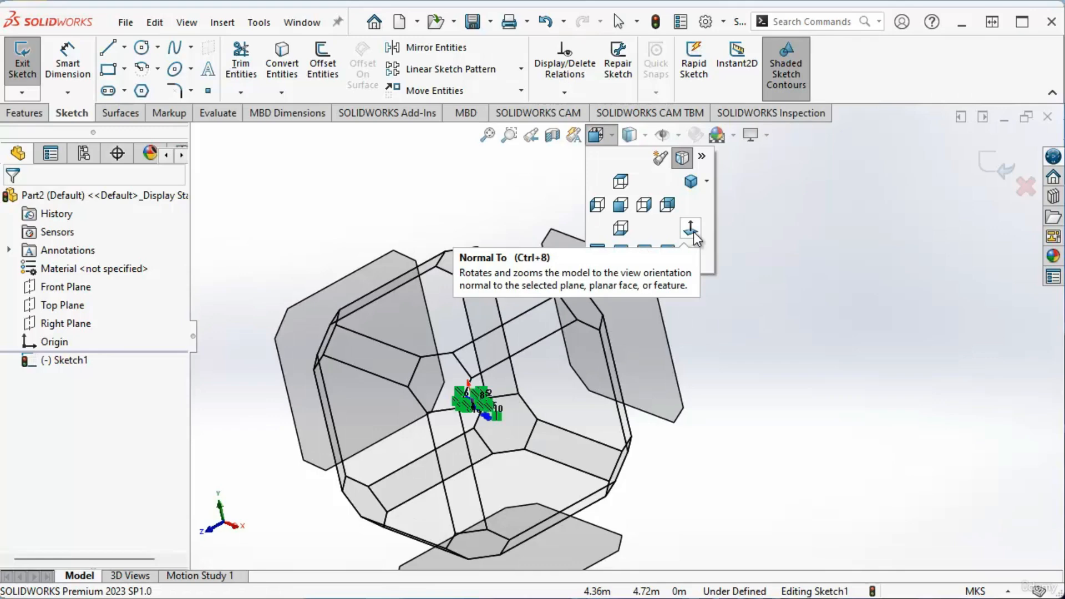
{"action": "left_click", "coordinate": [693, 229]}
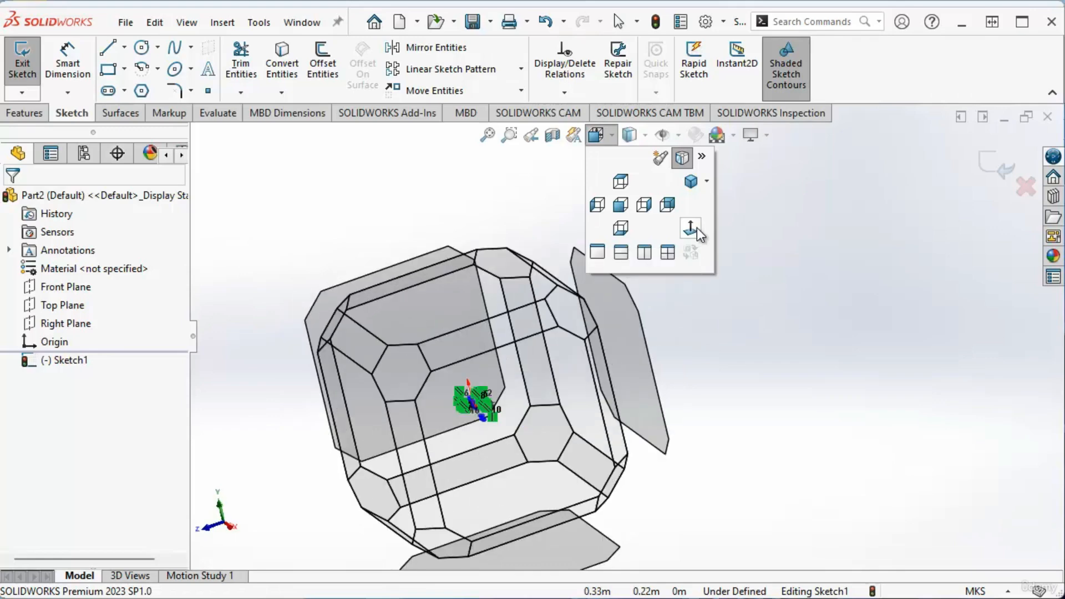
{"action": "left_click", "coordinate": [693, 228]}
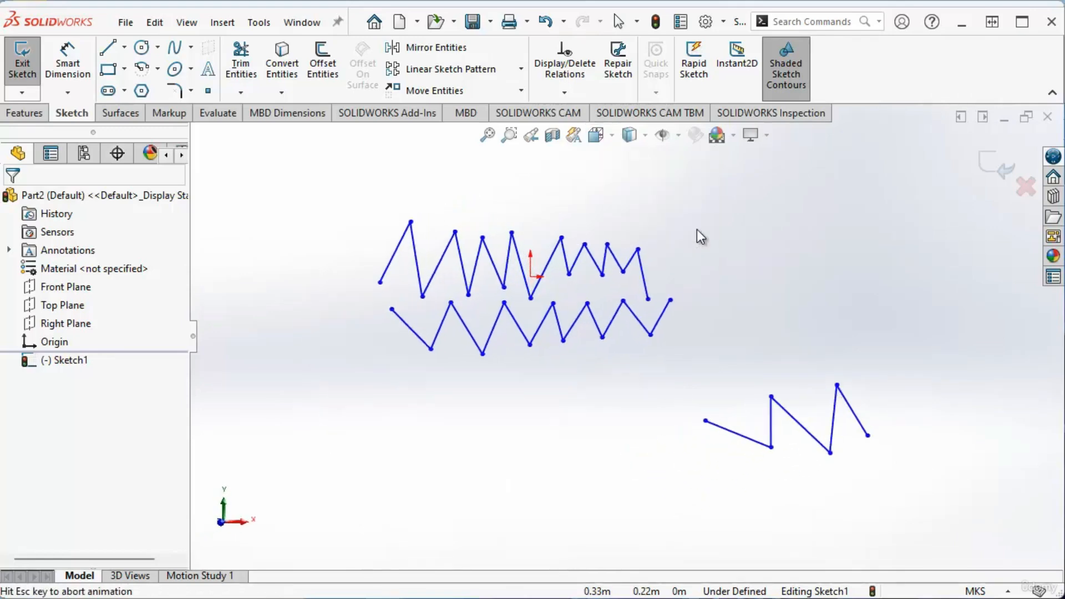
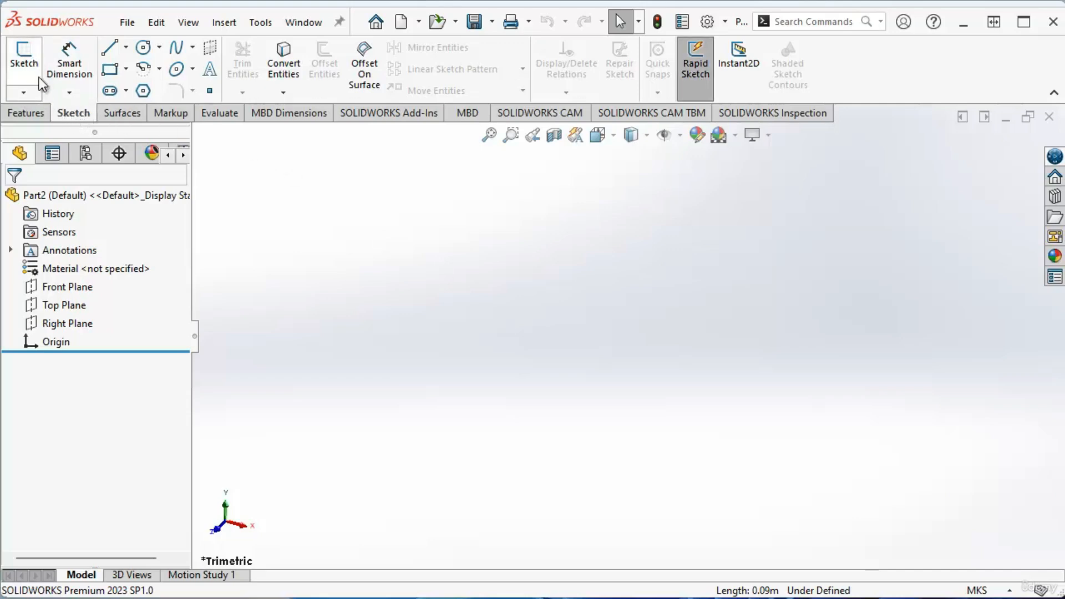
Start a new sketch on the Front Plane of the empty part.
{"action": "left_click", "coordinate": [25, 64]}
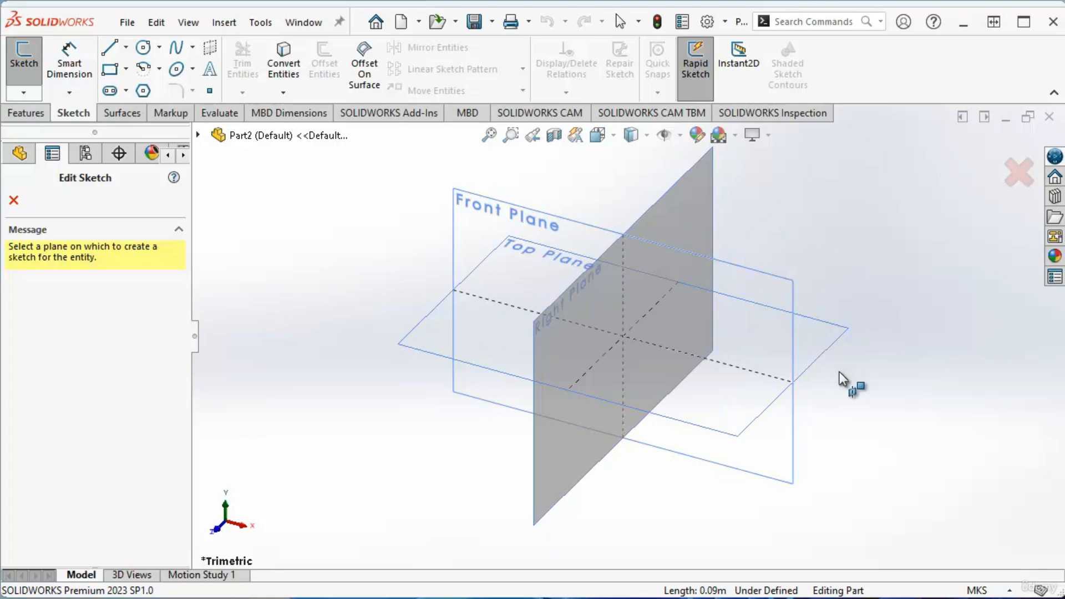
{"action": "left_click", "coordinate": [763, 281]}
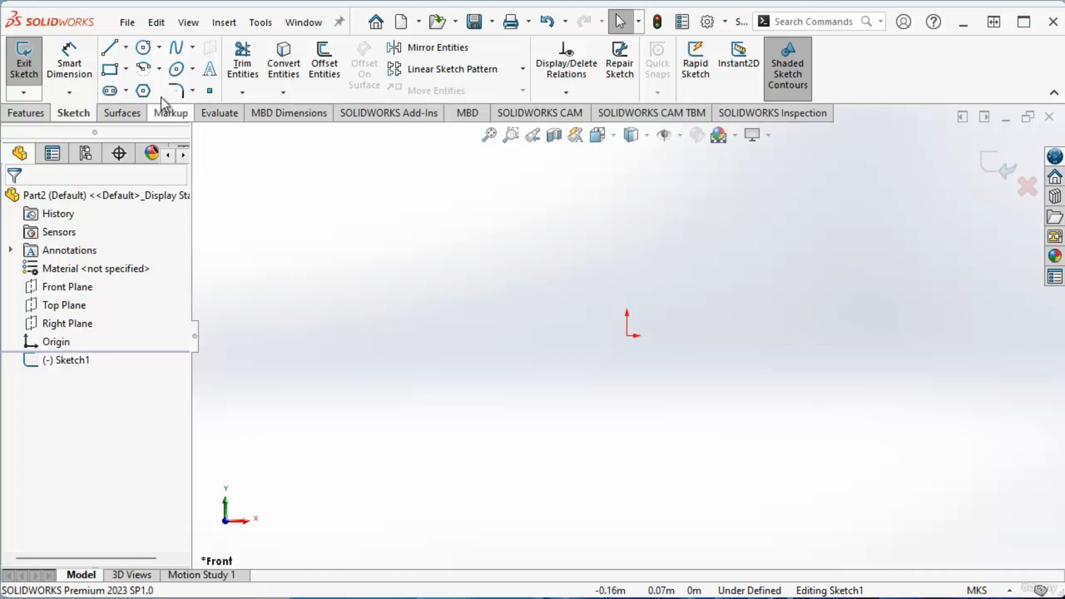
Sketch a single line about 0.12 m long, sloping down from upper left to lower right and passing below the origin.
{"action": "left_click", "coordinate": [115, 49]}
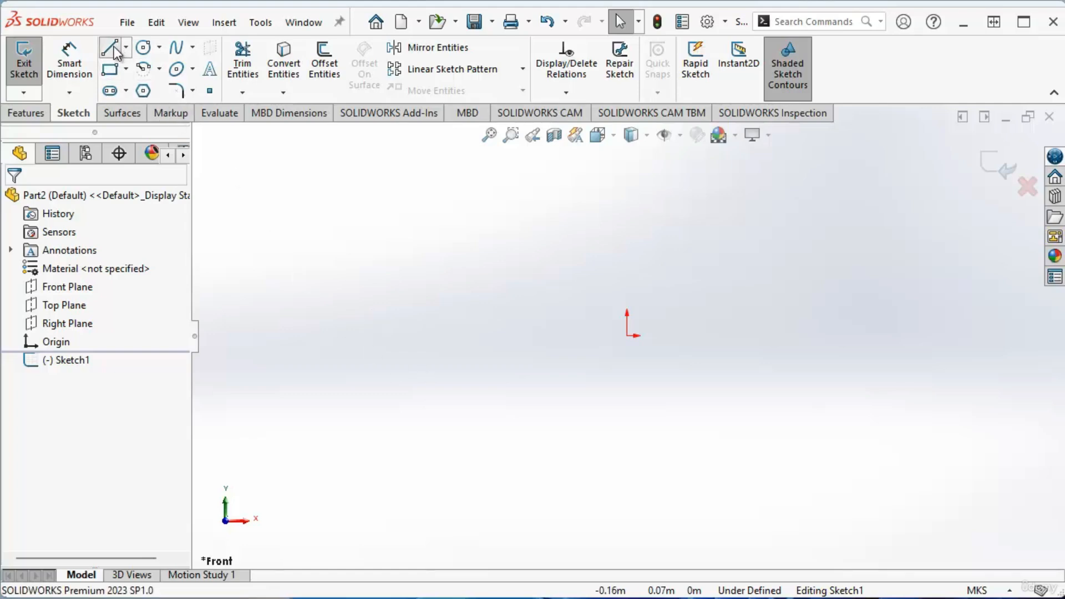
{"action": "left_click", "coordinate": [392, 287]}
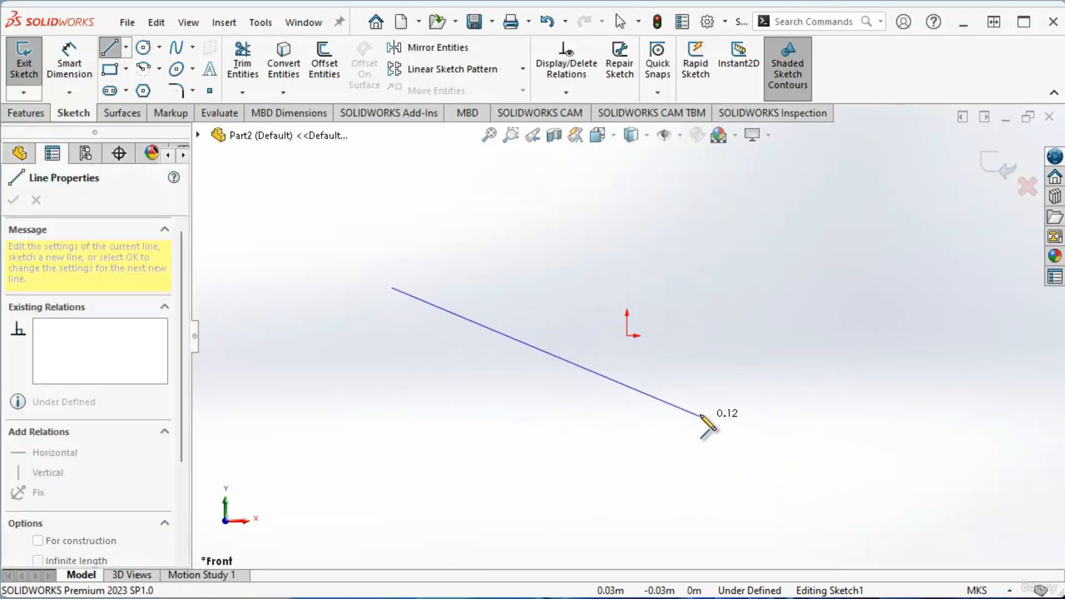
{"action": "left_click", "coordinate": [700, 413]}
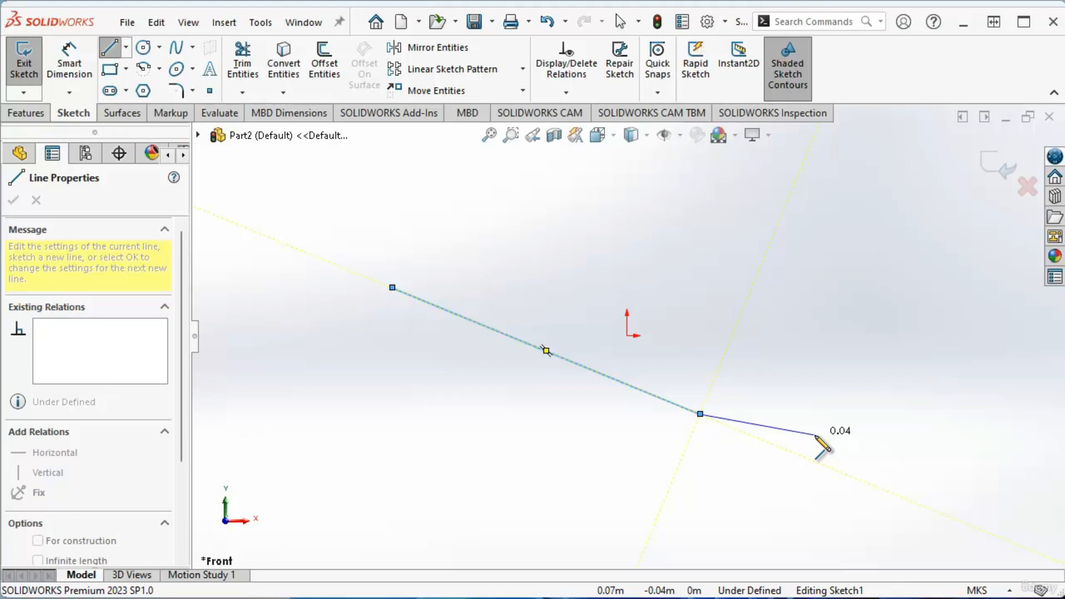
{"action": "key", "text": "Escape"}
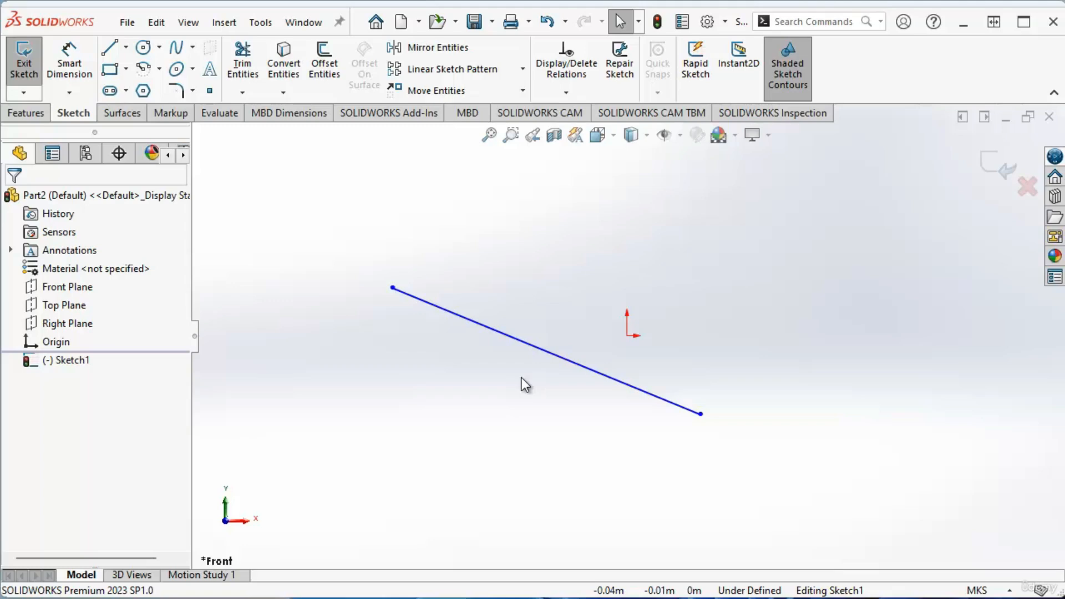
Reposition the line's endpoints, the right one at about X 0.049 m, Y 0.052 m and the left one slightly below the origin's level.
{"action": "left_click", "coordinate": [701, 415]}
{"action": "left_click_drag", "start_coordinate": [701, 415], "coordinate": [760, 245]}
{"action": "left_click", "coordinate": [775, 209]}
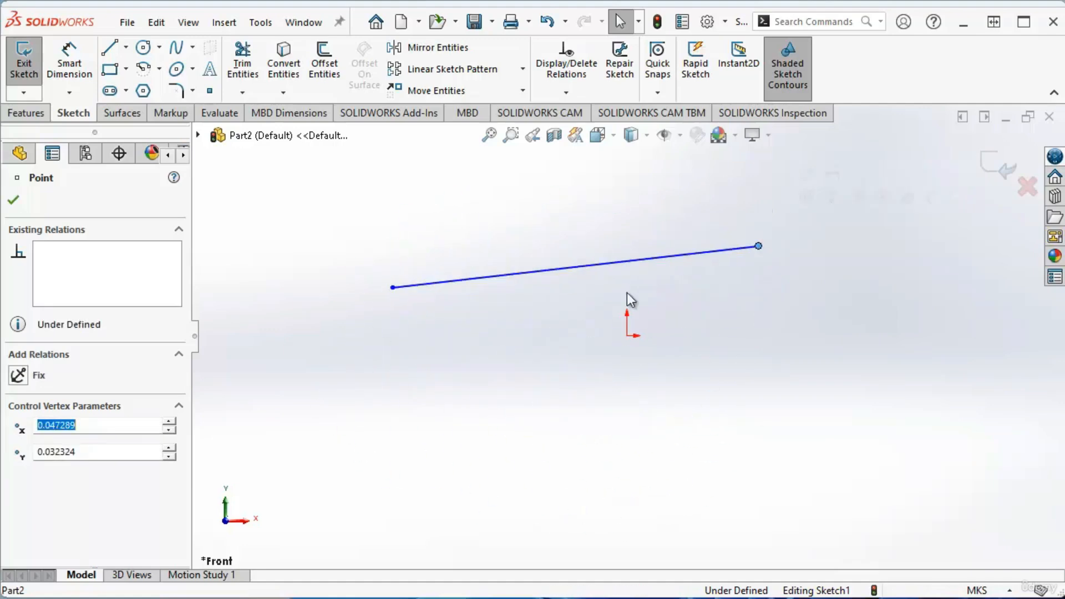
{"action": "left_click_drag", "start_coordinate": [394, 288], "coordinate": [367, 352]}
{"action": "left_click_drag", "start_coordinate": [660, 272], "coordinate": [663, 283]}
{"action": "mouse_move", "coordinate": [761, 257]}
{"action": "left_mouse_down"}
{"action": "mouse_move", "coordinate": [773, 345]}
{"action": "mouse_move", "coordinate": [756, 242]}
{"action": "left_mouse_up"}
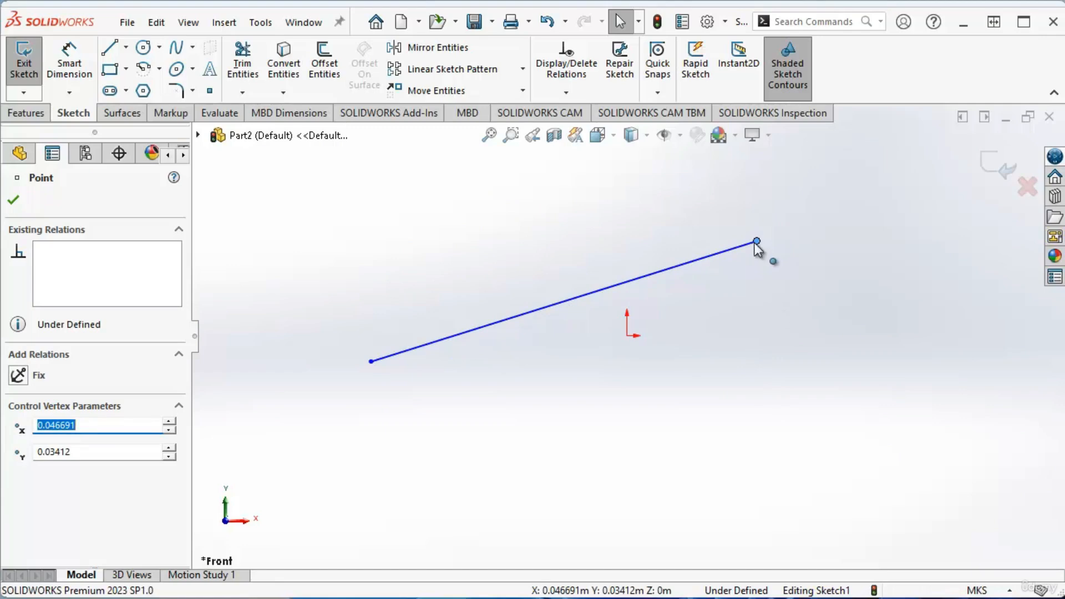
{"action": "left_click_drag", "start_coordinate": [757, 243], "coordinate": [764, 192]}
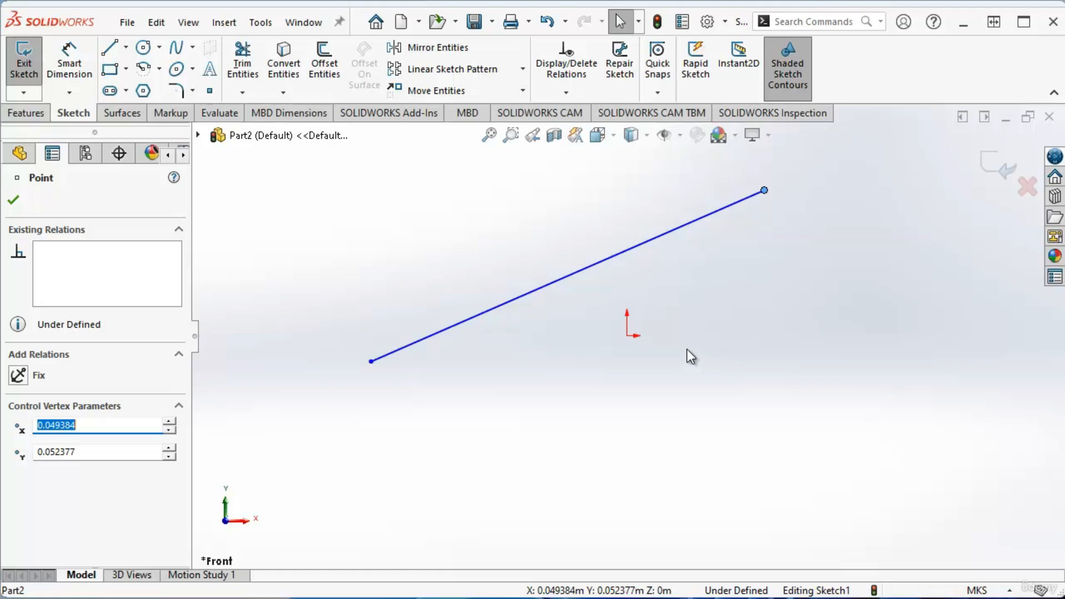
Delete the slanted line from the sketch.
{"action": "left_click", "coordinate": [613, 258]}
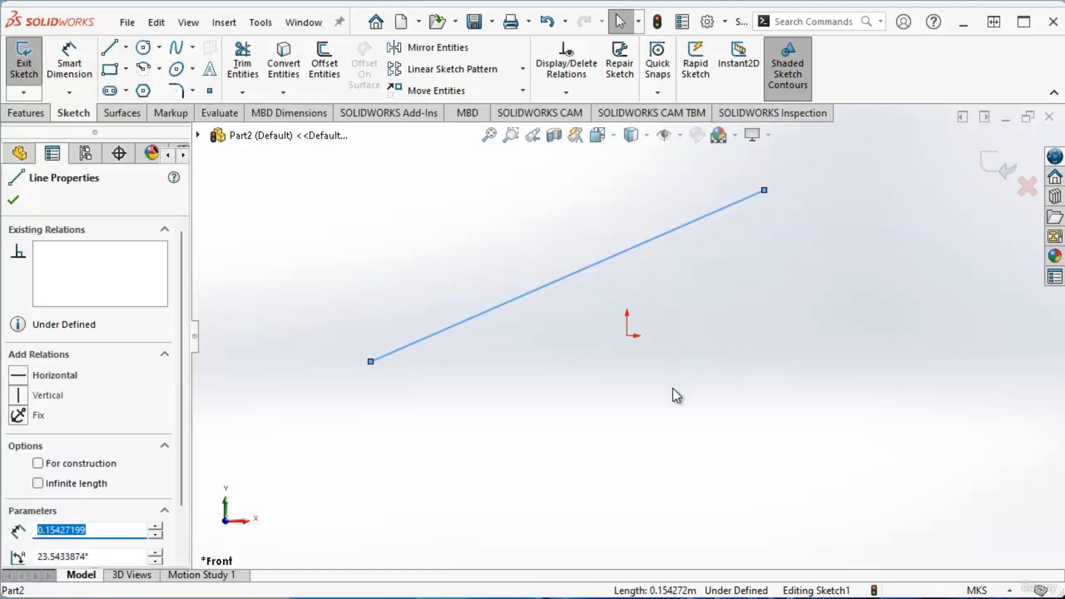
{"action": "key", "text": "Delete"}
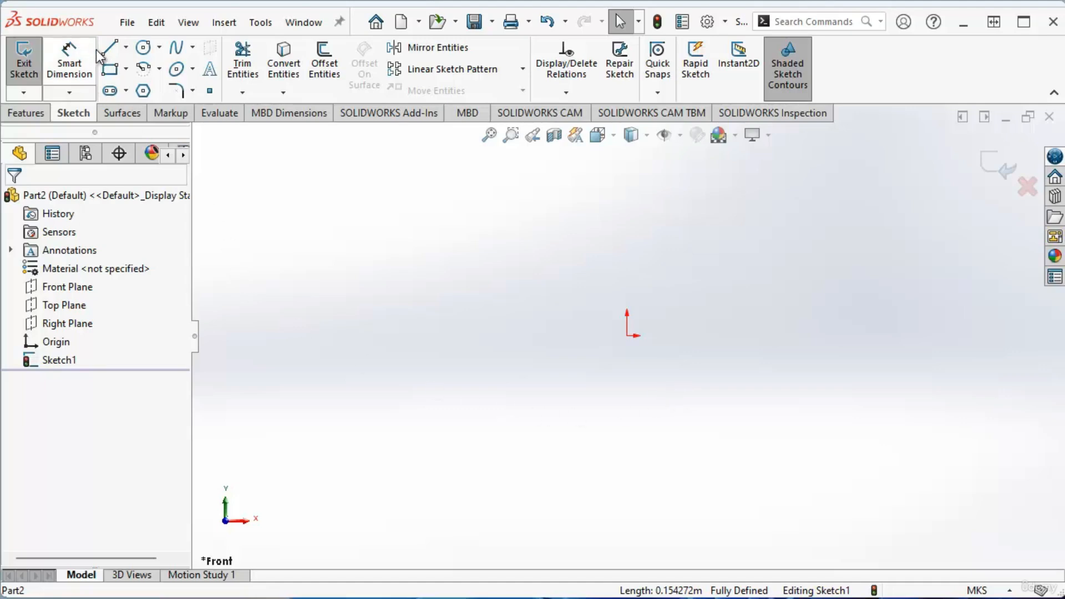
Sketch four connected lines around the origin as a tilted quadrilateral, leaving a gap between the chain's start and end points on the left.
{"action": "left_click", "coordinate": [112, 48]}
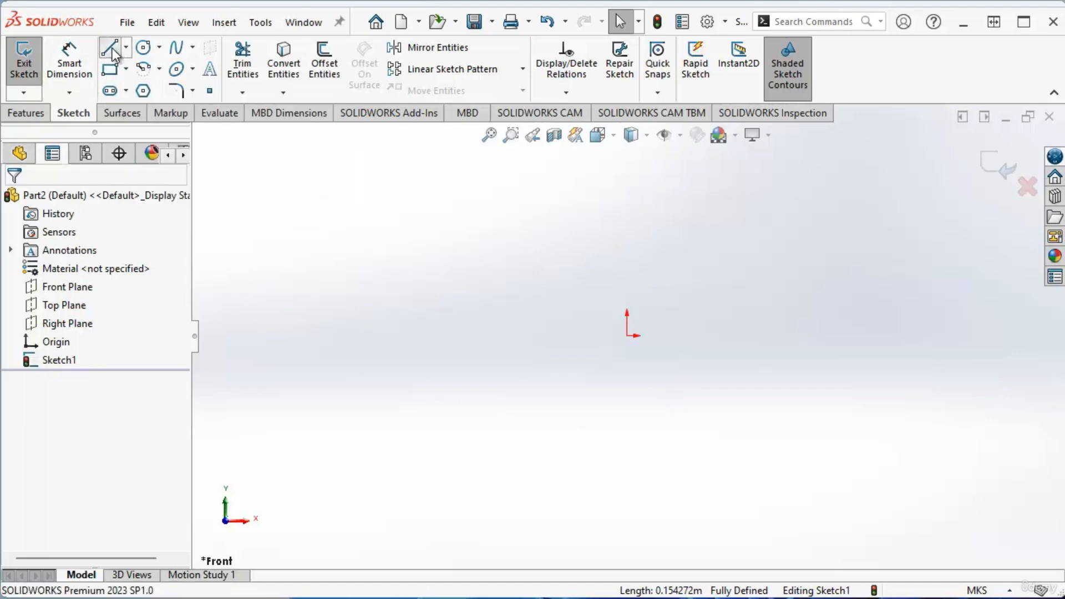
{"action": "mouse_move", "coordinate": [401, 282]}
{"action": "left_mouse_down"}
{"action": "mouse_move", "coordinate": [497, 518]}
{"action": "mouse_move", "coordinate": [556, 506]}
{"action": "mouse_move", "coordinate": [506, 459]}
{"action": "left_mouse_up"}
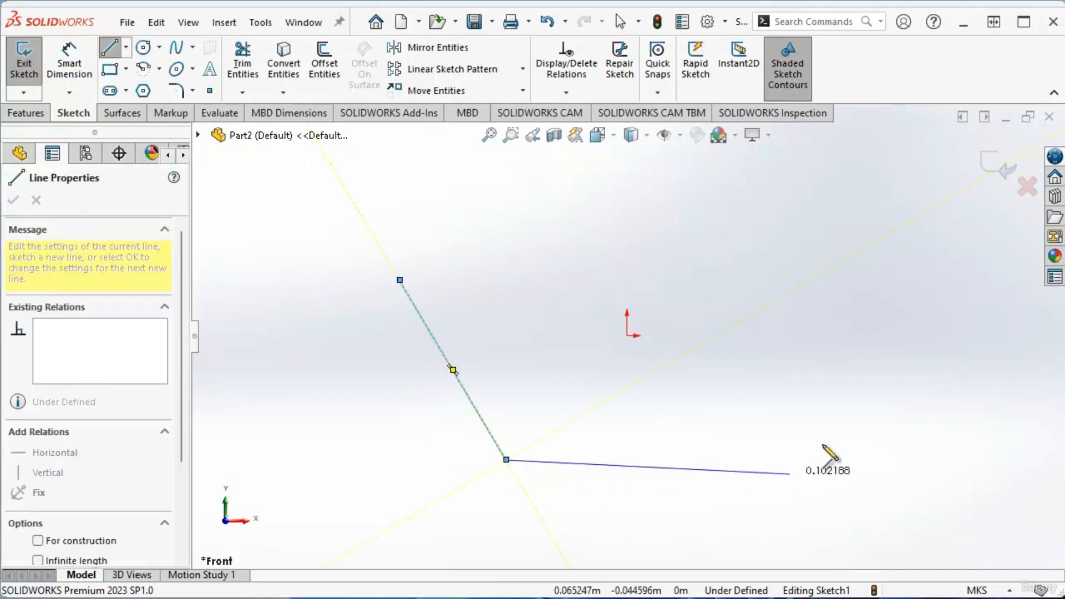
{"action": "left_click", "coordinate": [853, 360]}
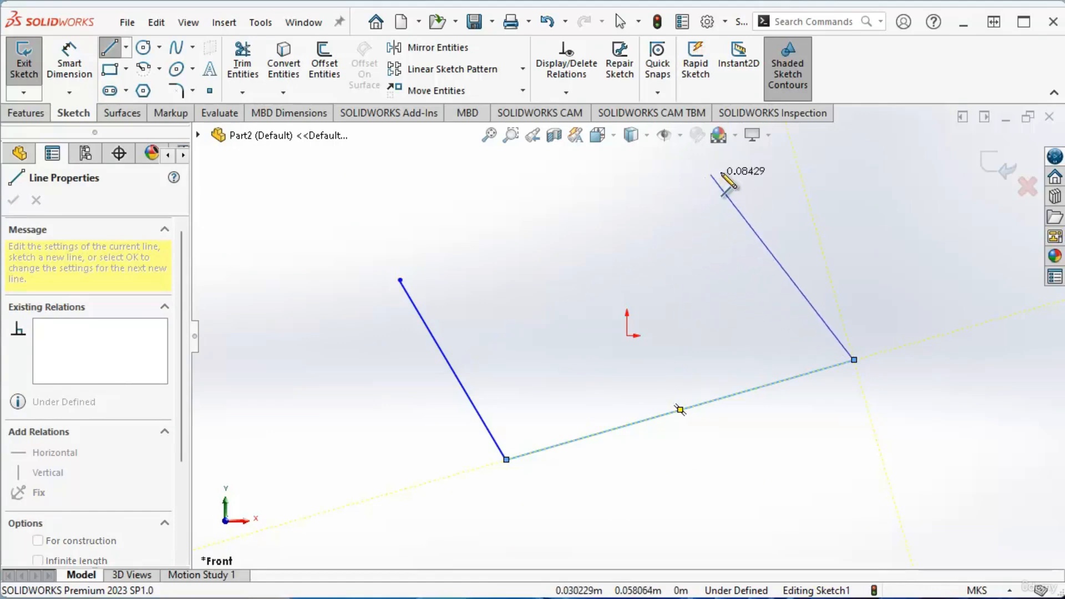
{"action": "left_click", "coordinate": [780, 155]}
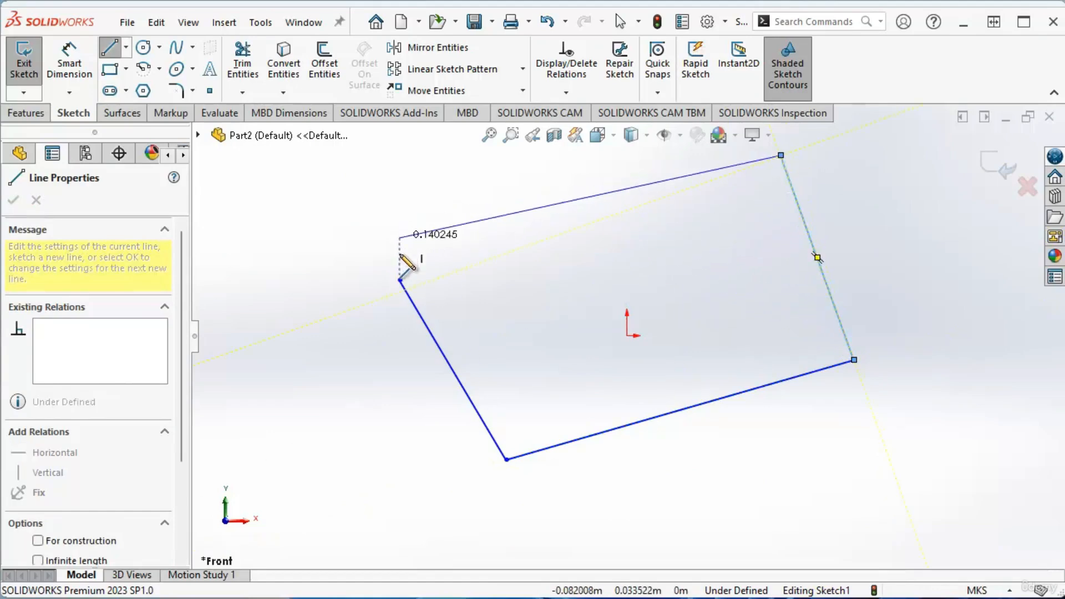
{"action": "left_click", "coordinate": [418, 227]}
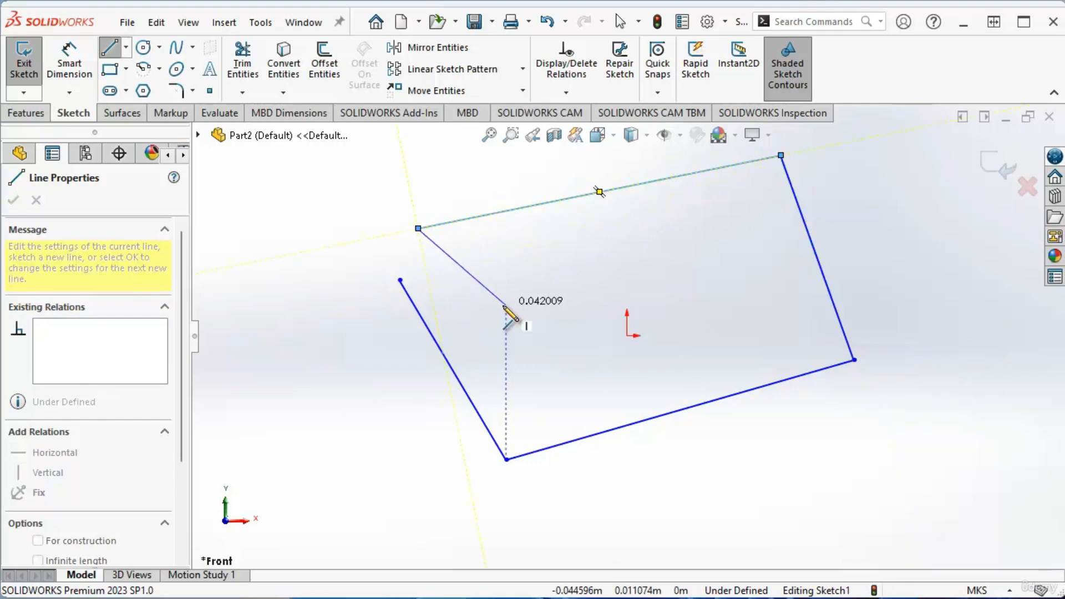
{"action": "key", "text": "Escape"}
{"action": "key", "text": "Escape"}
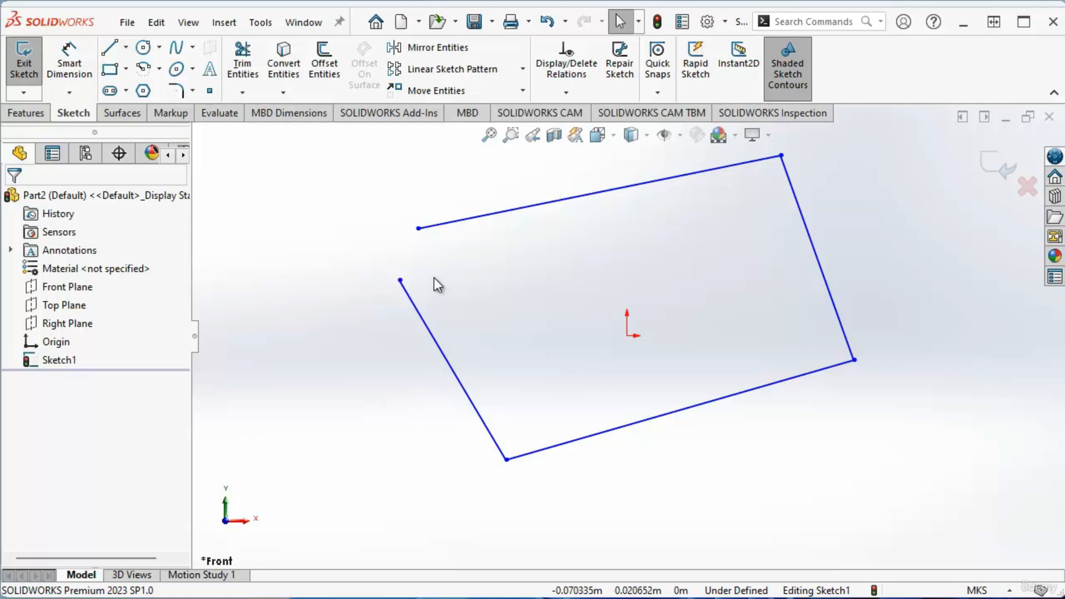
Move the lower-left chain's open endpoint to about X -0.106 m, Y 0.011 m, and shift the top and right lines slightly inward.
{"action": "left_click_drag", "start_coordinate": [400, 280], "coordinate": [331, 305]}
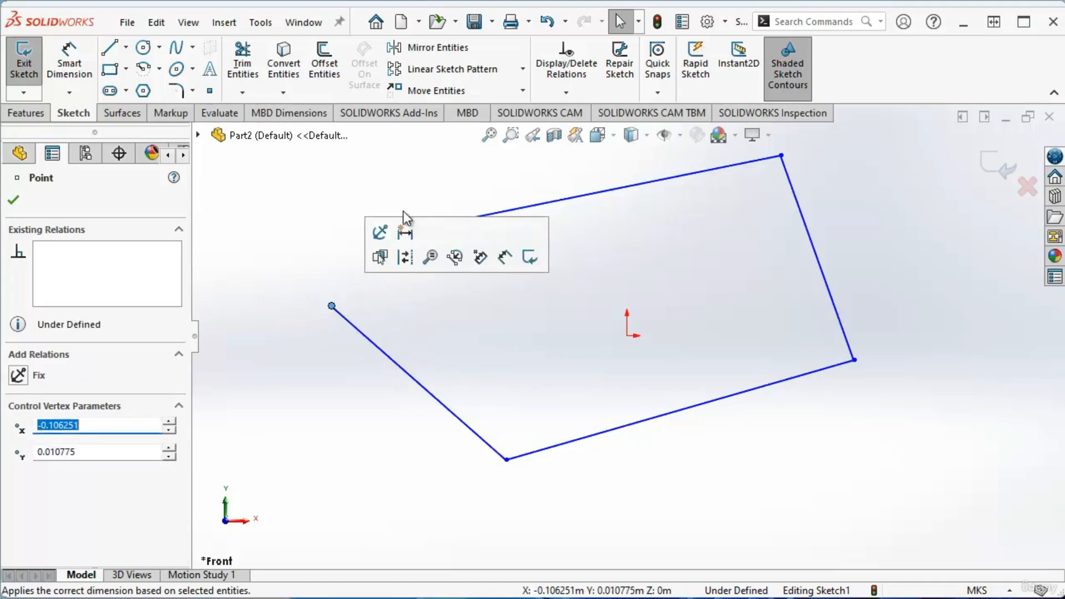
{"action": "left_click_drag", "start_coordinate": [578, 197], "coordinate": [581, 224]}
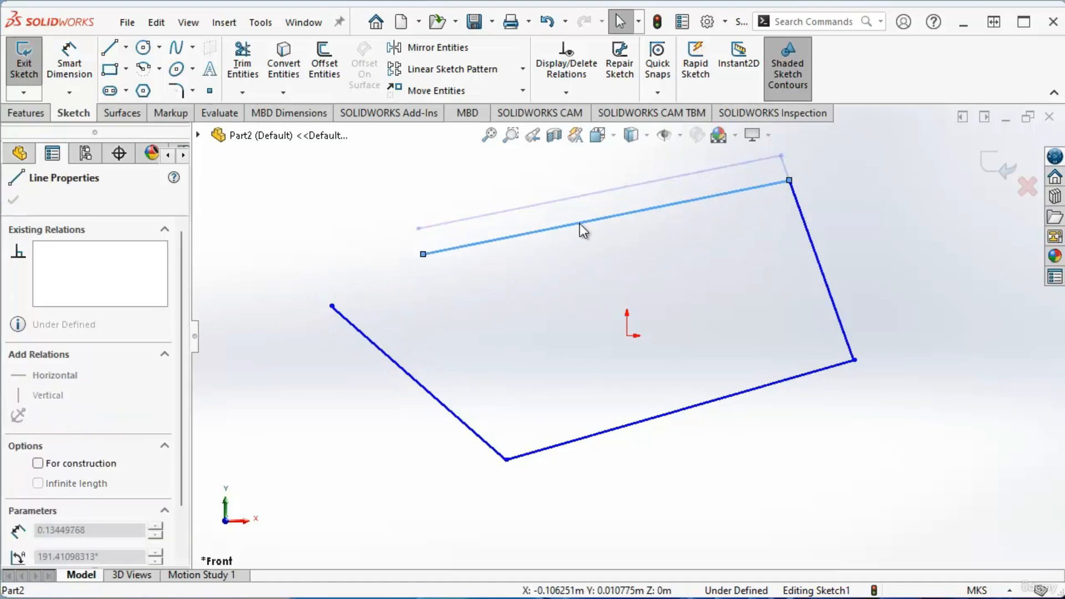
{"action": "mouse_move", "coordinate": [818, 258]}
{"action": "left_mouse_down"}
{"action": "mouse_move", "coordinate": [833, 255]}
{"action": "mouse_move", "coordinate": [806, 261]}
{"action": "left_mouse_up"}
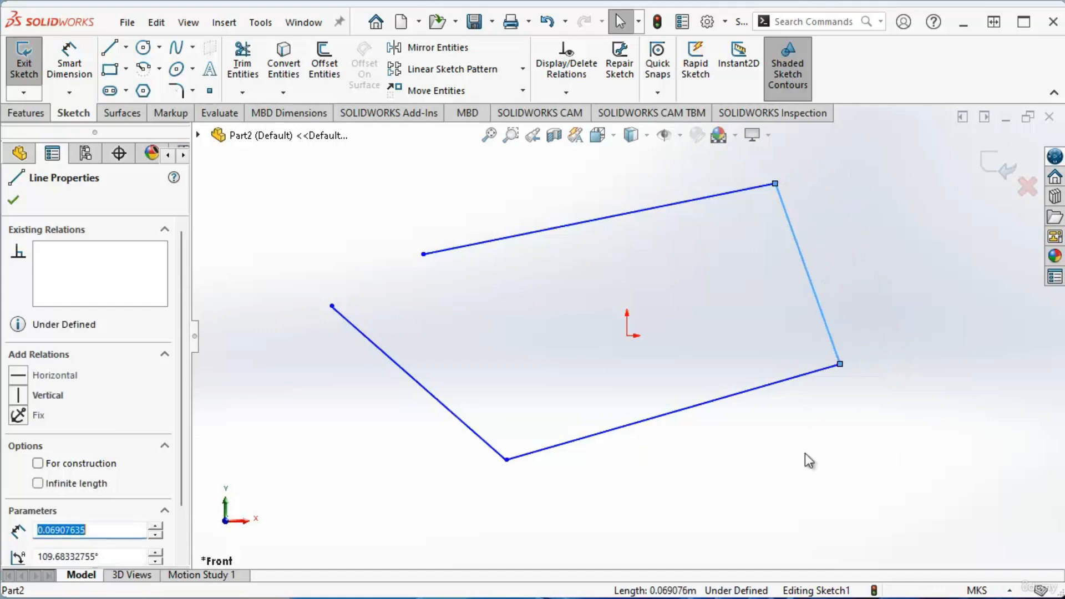
{"action": "left_click", "coordinate": [813, 489]}
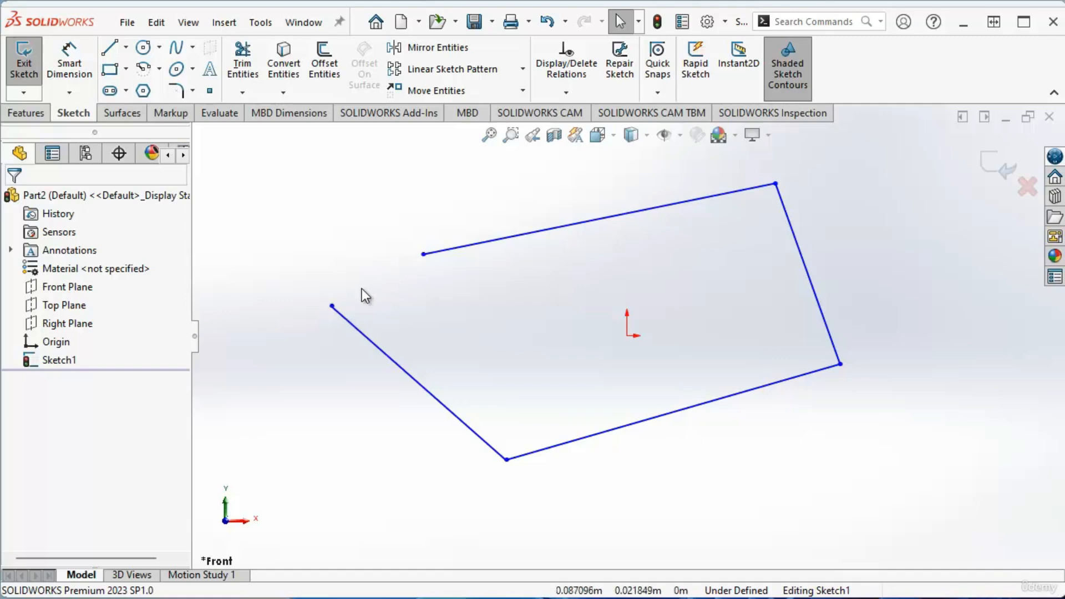
Close the gap in the quadrilateral by adding a Coincident relation between its two open endpoints on the left.
{"action": "left_click", "coordinate": [335, 307]}
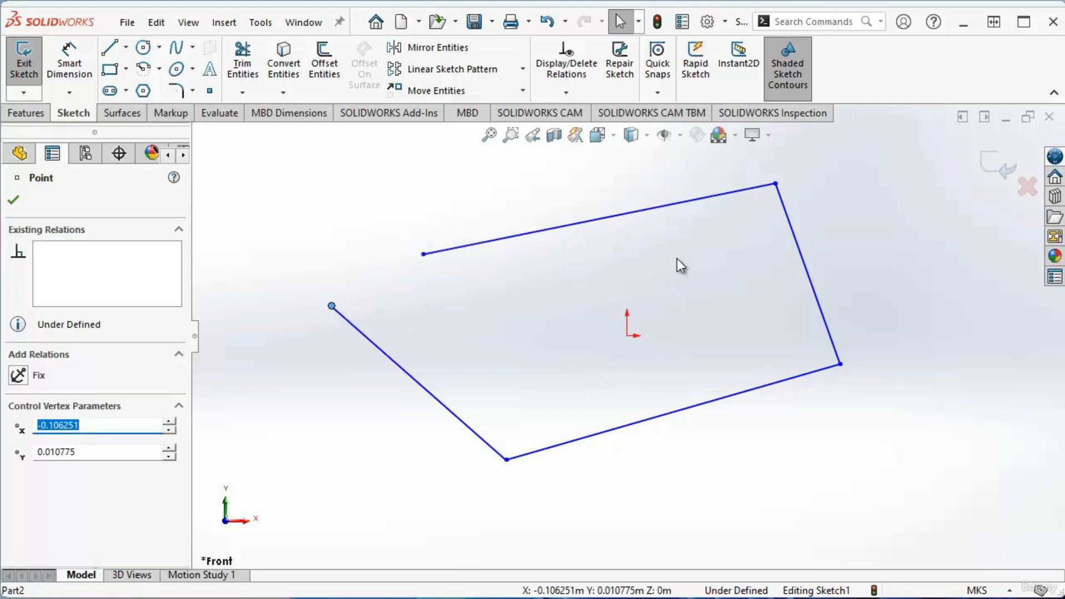
{"action": "left_click", "coordinate": [424, 255], "text": "ctrl"}
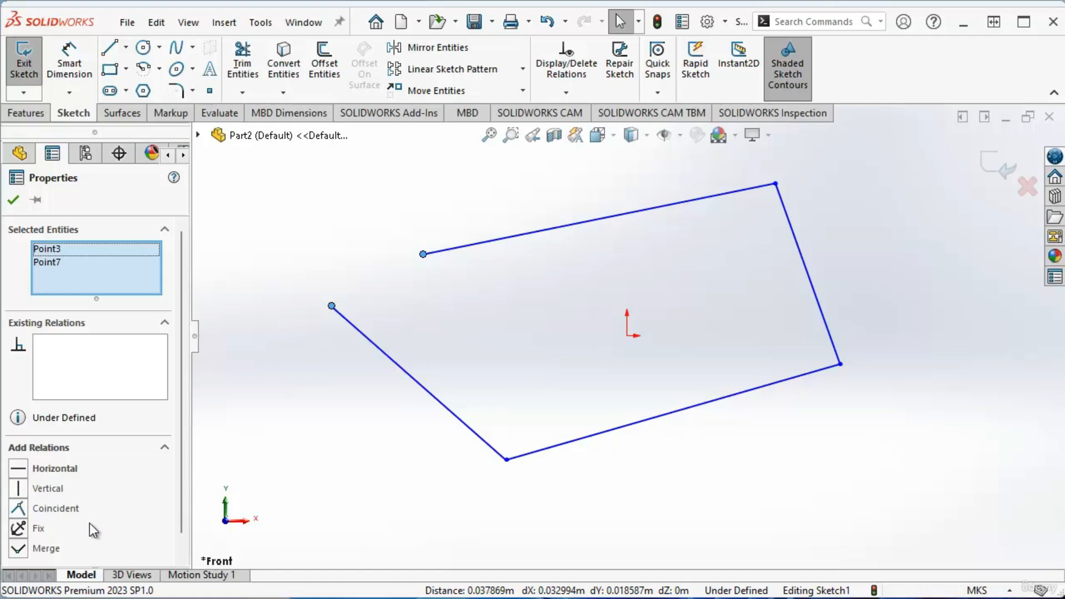
{"action": "scroll", "coordinate": [90, 525], "scroll_direction": "down", "scroll_amount": 1}
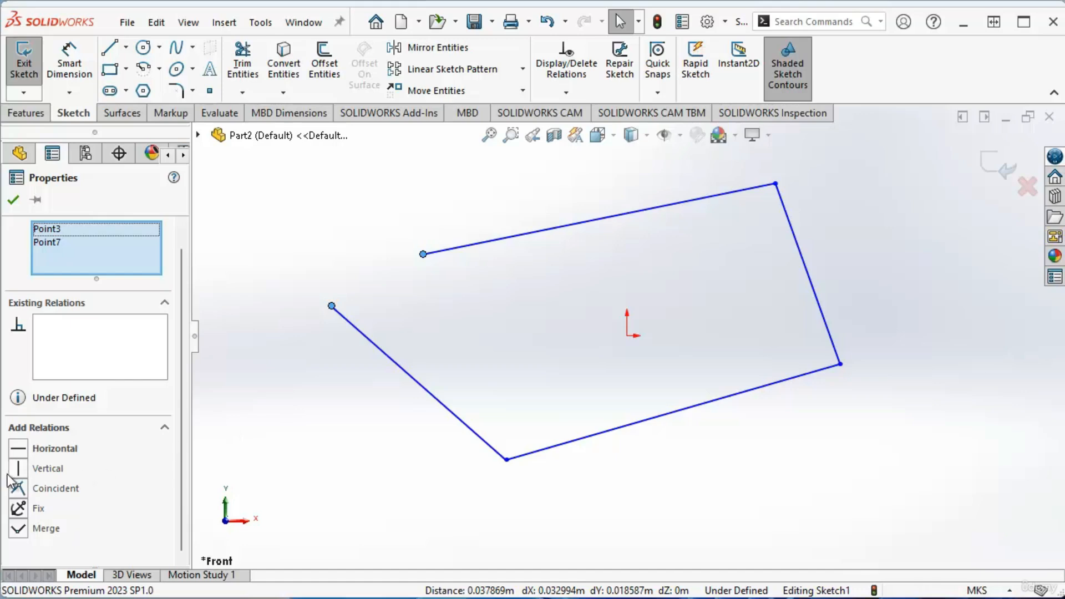
{"action": "left_click", "coordinate": [20, 489]}
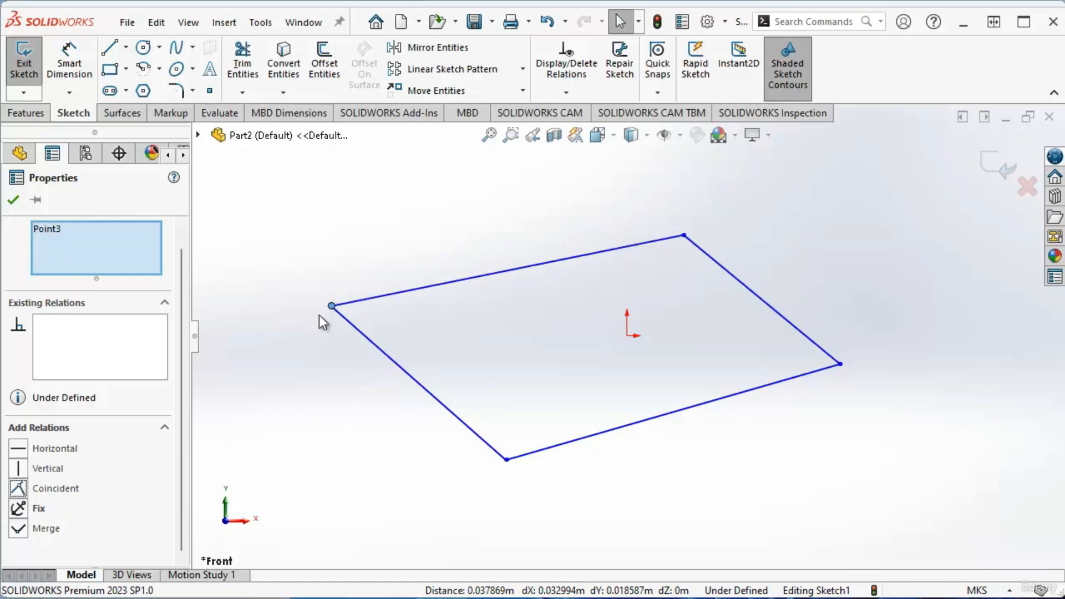
{"action": "left_click", "coordinate": [13, 201]}
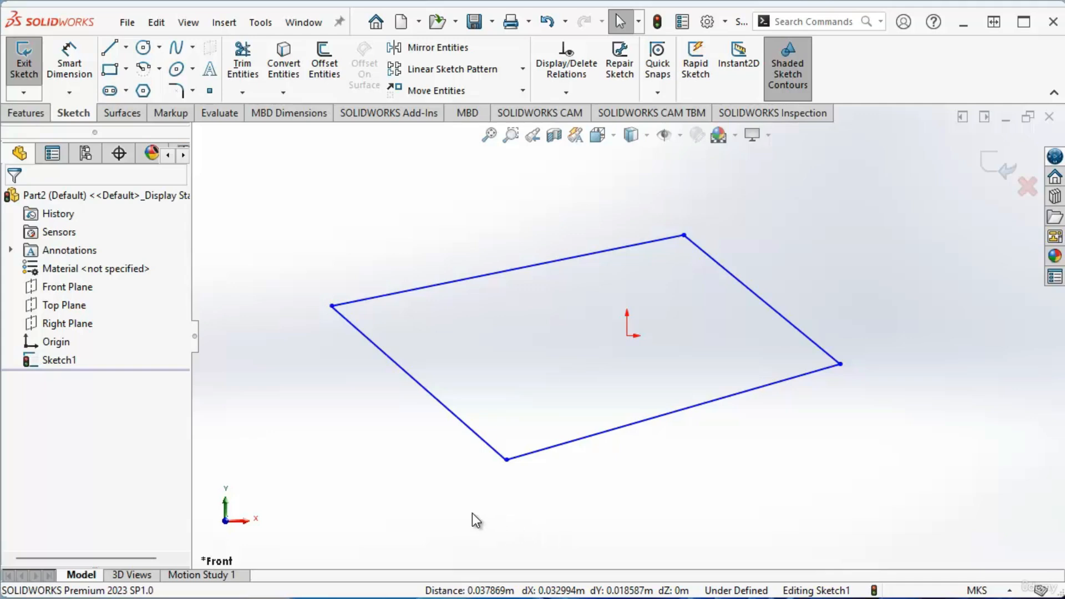
Add a Horizontal relation to the quadrilateral's bottom line and a Vertical relation to its right line.
{"action": "left_click", "coordinate": [643, 424]}
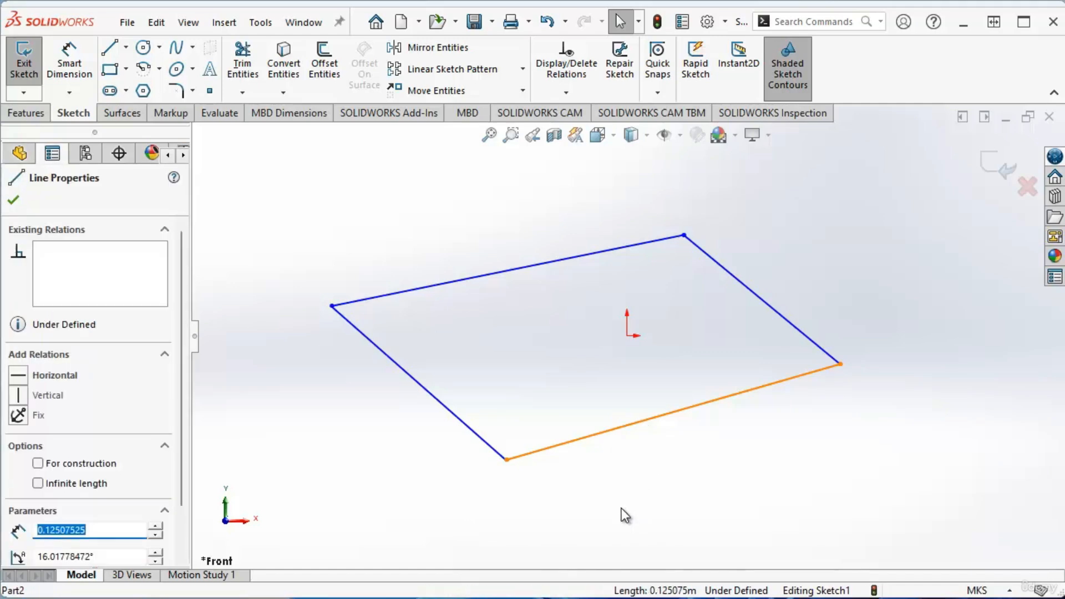
{"action": "left_click", "coordinate": [18, 375]}
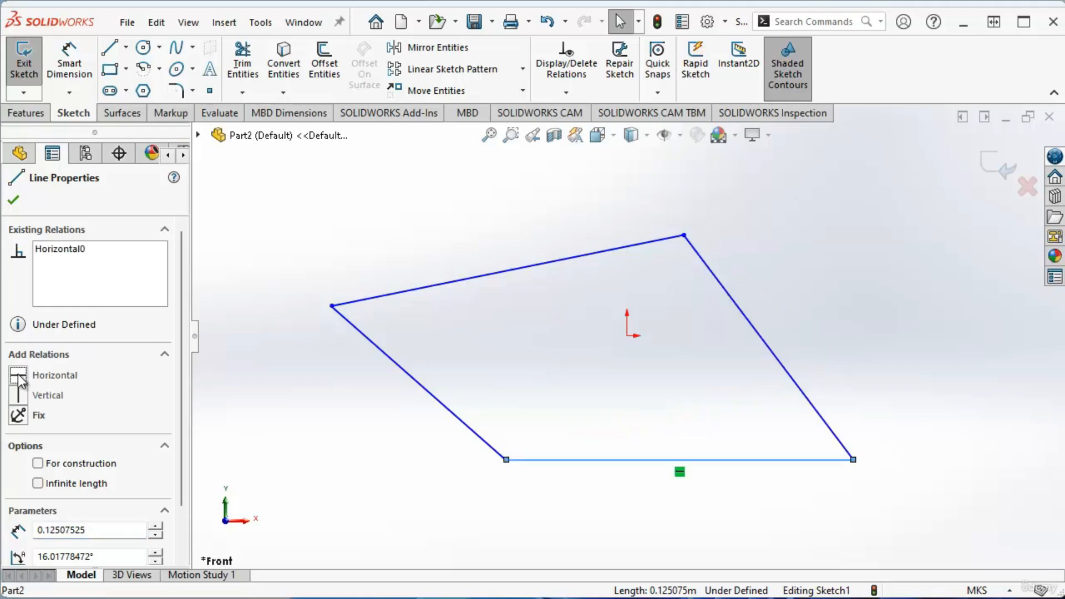
{"action": "left_click", "coordinate": [362, 448]}
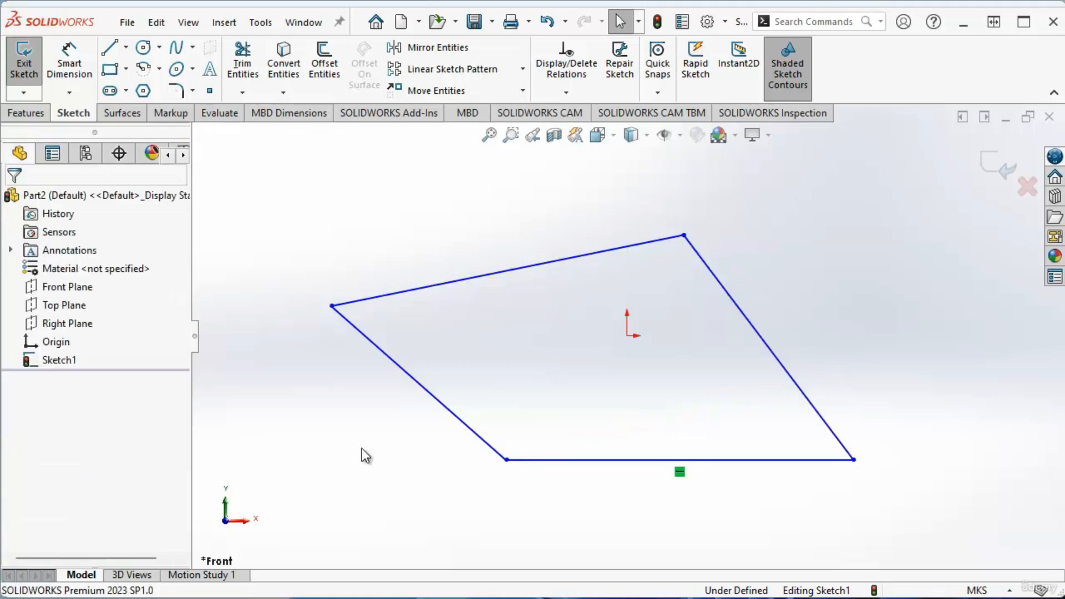
{"action": "left_click", "coordinate": [768, 348]}
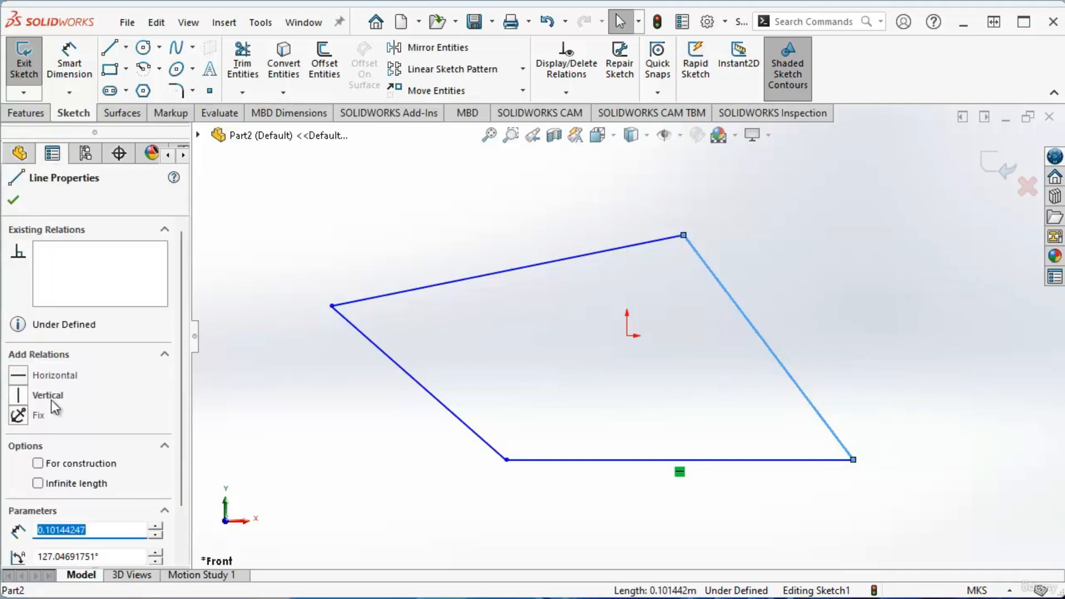
{"action": "left_click", "coordinate": [22, 393]}
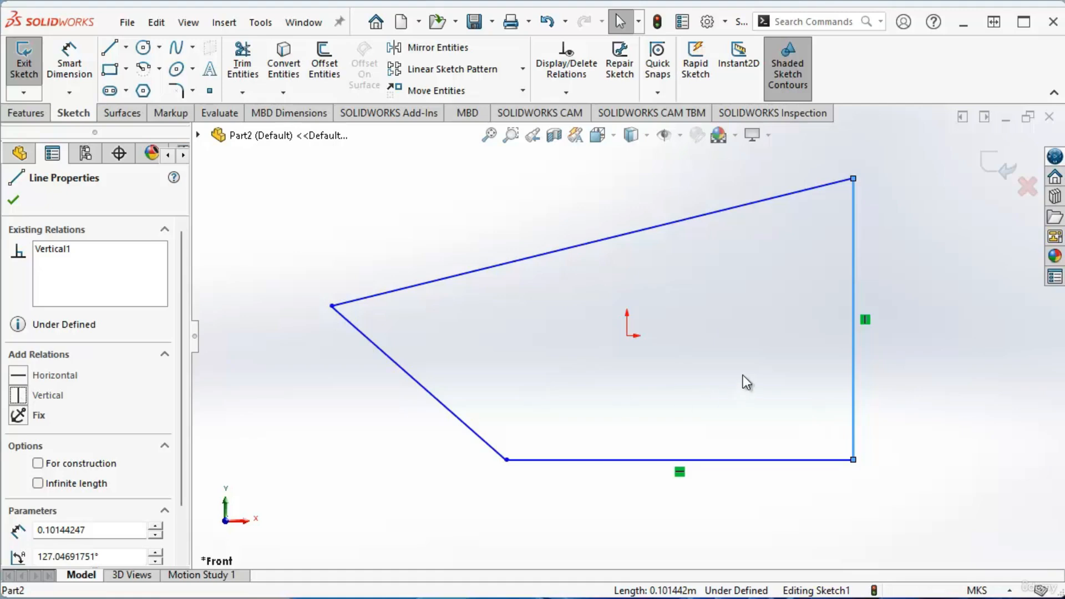
{"action": "left_click", "coordinate": [748, 357]}
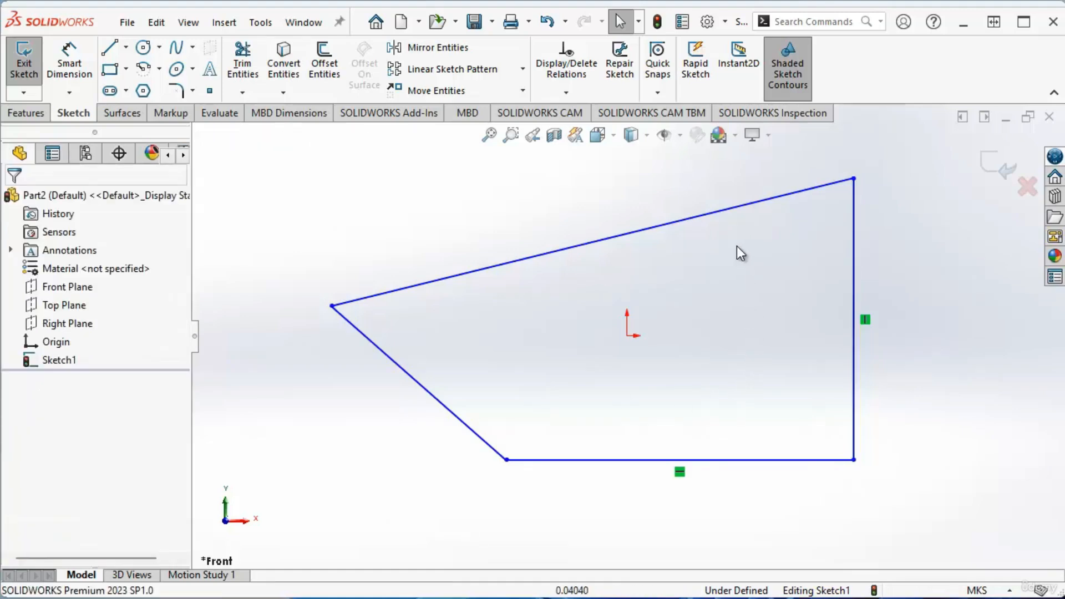
Add a Parallel relation between the slanted top line and the horizontal bottom line.
{"action": "left_click", "coordinate": [733, 209]}
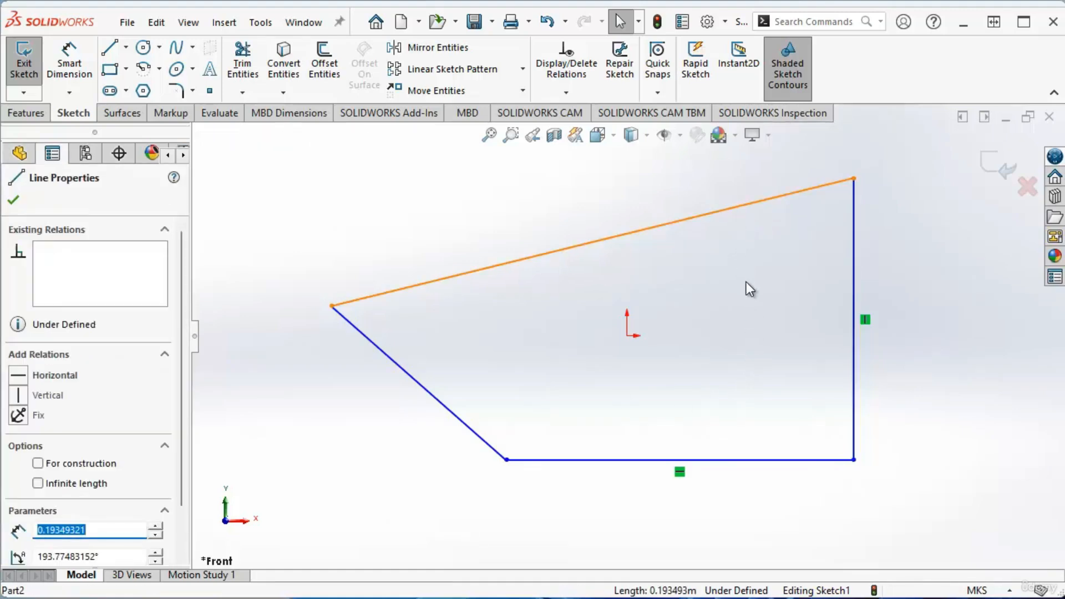
{"action": "left_click", "coordinate": [730, 459], "text": "ctrl"}
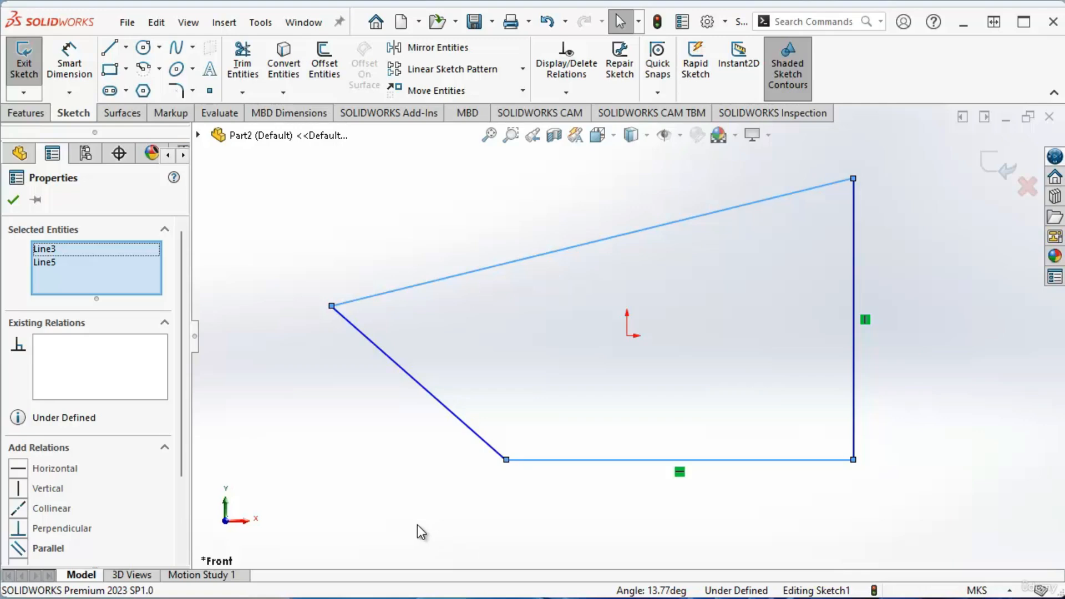
{"action": "scroll", "coordinate": [61, 487], "scroll_direction": "down", "scroll_amount": 3}
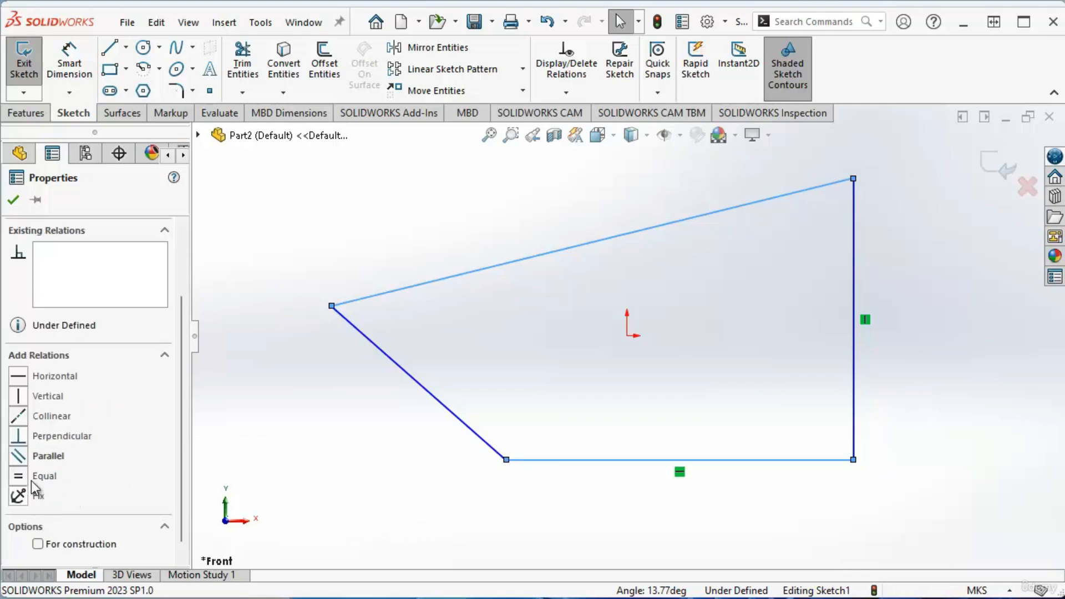
{"action": "left_click", "coordinate": [18, 457]}
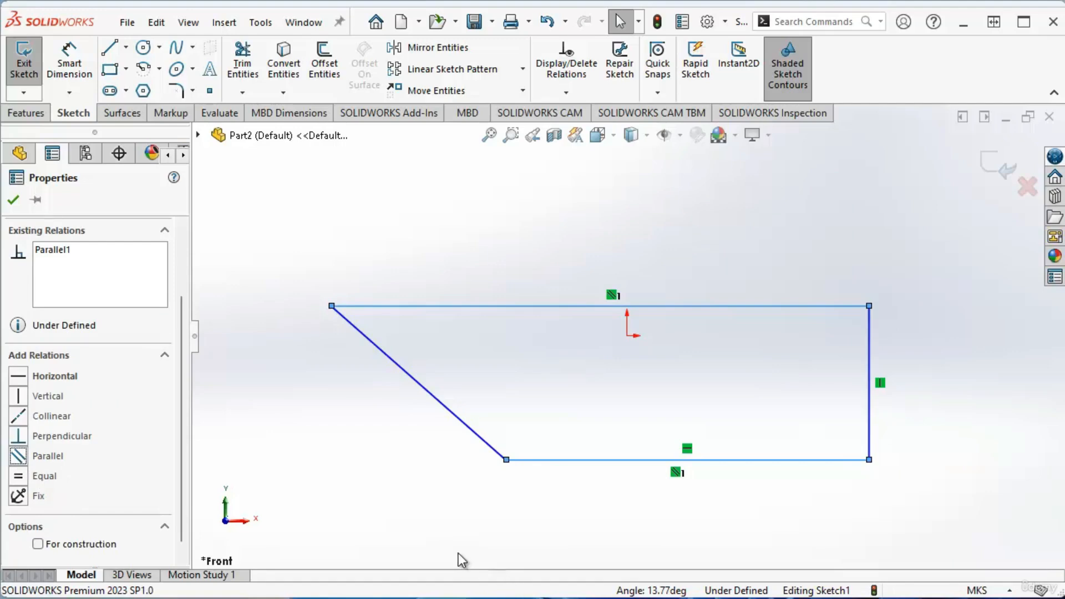
{"action": "left_click", "coordinate": [302, 471]}
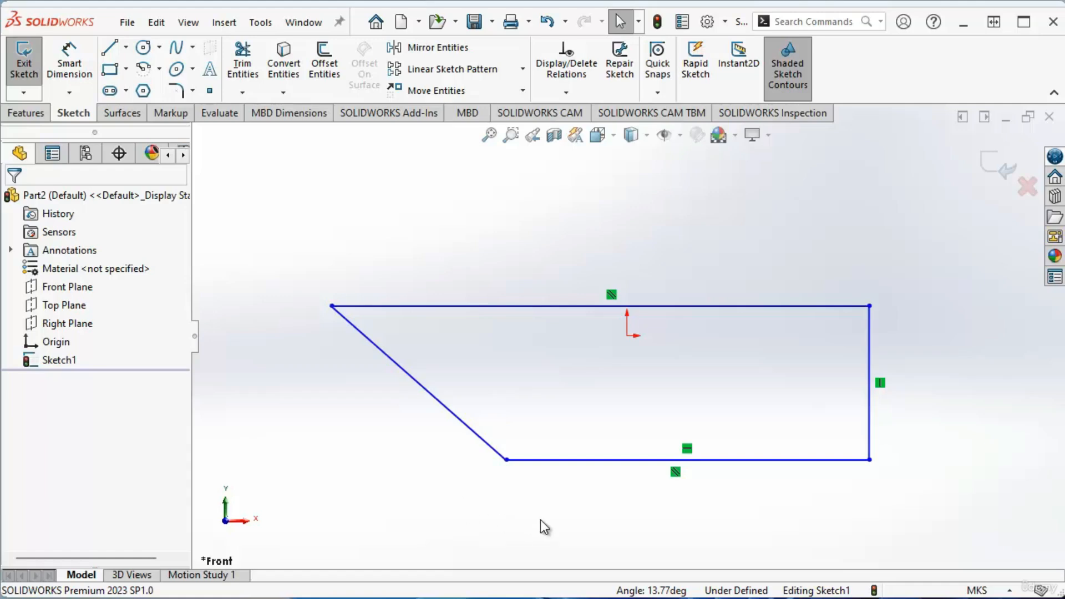
Add a Perpendicular relation between the bottom line and the slanted left line to form a rectangle.
{"action": "left_click", "coordinate": [578, 461]}
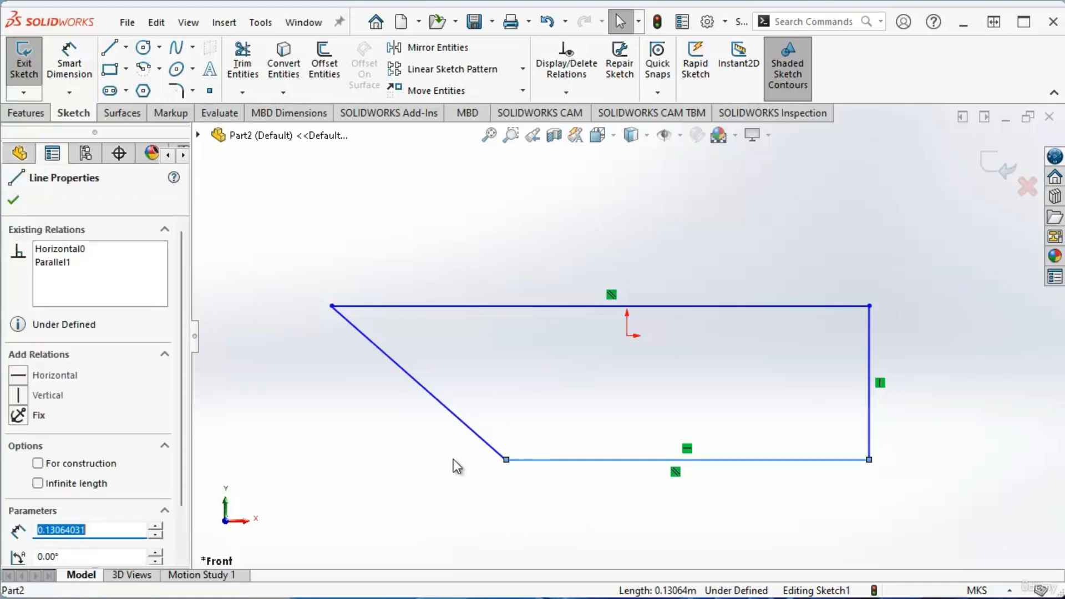
{"action": "left_click", "coordinate": [450, 411], "text": "ctrl"}
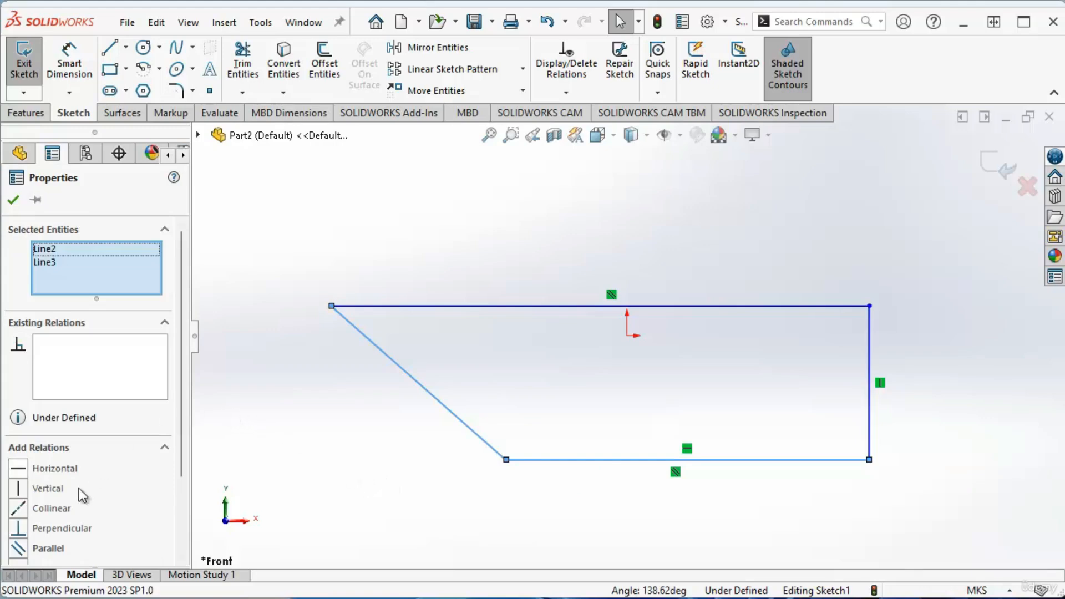
{"action": "scroll", "coordinate": [128, 457], "scroll_direction": "down", "scroll_amount": 3}
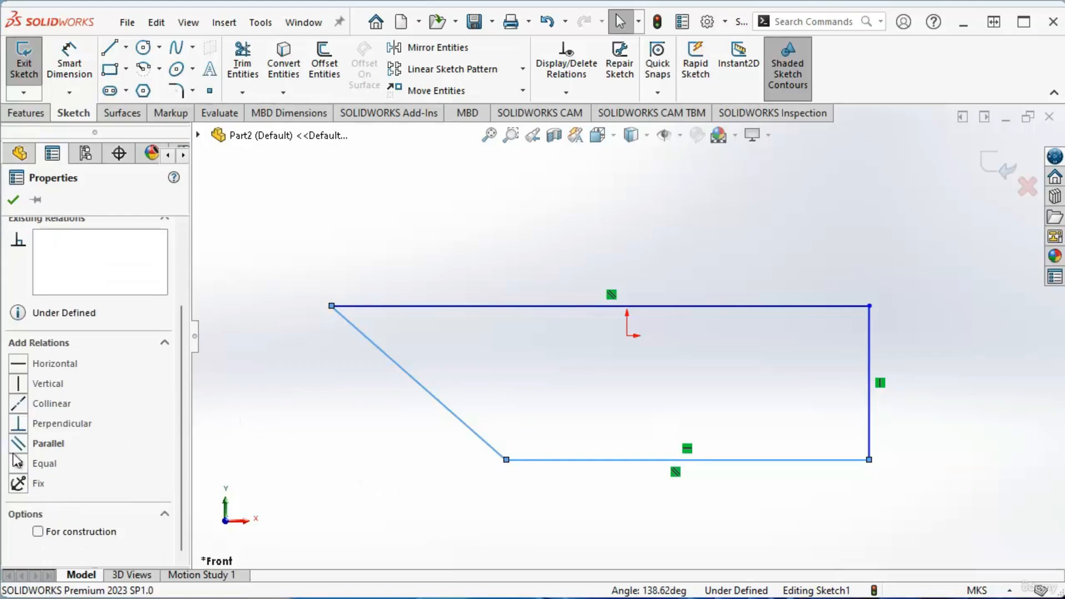
{"action": "left_click", "coordinate": [22, 425]}
{"action": "left_click", "coordinate": [341, 479]}
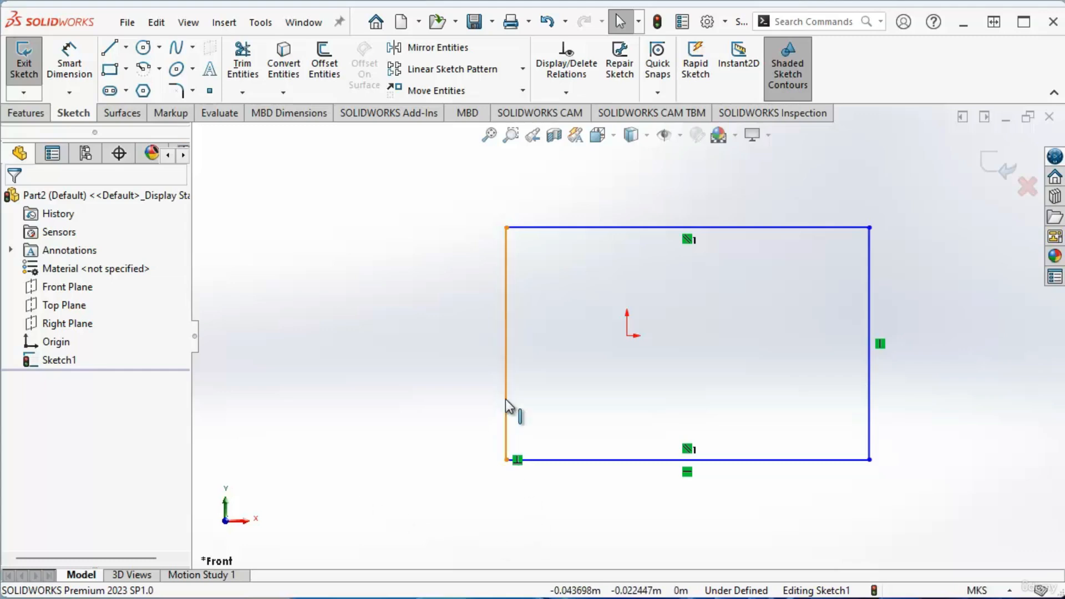
Resize the under-defined rectangle by moving its sides and upper-left corner, making it about 0.099 m wide around the origin.
{"action": "mouse_move", "coordinate": [505, 398]}
{"action": "left_mouse_down"}
{"action": "mouse_move", "coordinate": [325, 401]}
{"action": "mouse_move", "coordinate": [478, 405]}
{"action": "mouse_move", "coordinate": [429, 410]}
{"action": "mouse_move", "coordinate": [414, 435]}
{"action": "mouse_move", "coordinate": [476, 367]}
{"action": "mouse_move", "coordinate": [492, 406]}
{"action": "left_mouse_up"}
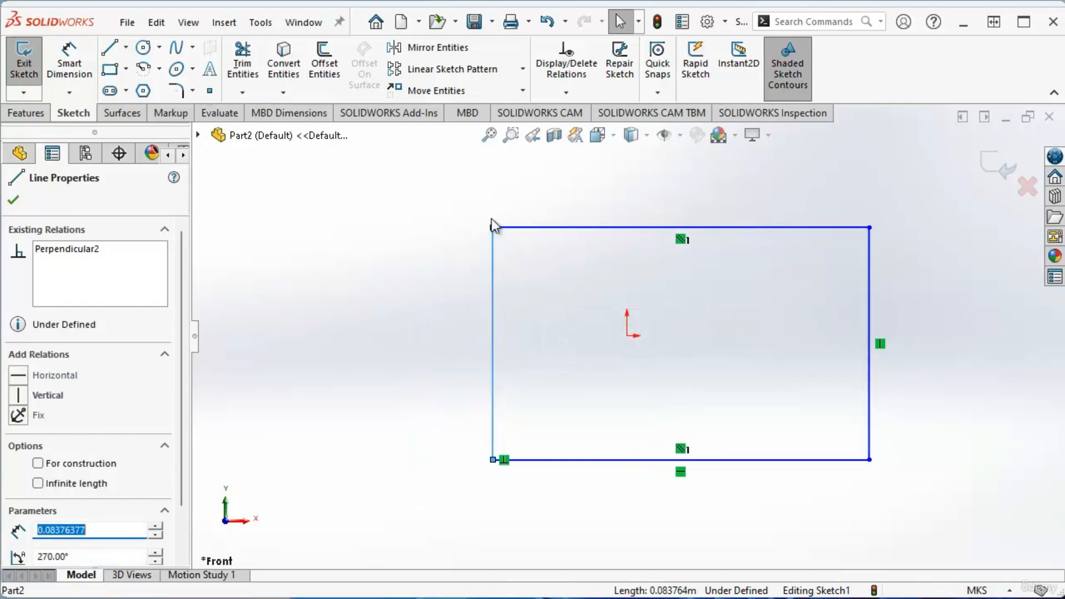
{"action": "left_click_drag", "start_coordinate": [493, 232], "coordinate": [527, 229]}
{"action": "mouse_move", "coordinate": [620, 459]}
{"action": "left_mouse_down"}
{"action": "mouse_move", "coordinate": [611, 548]}
{"action": "mouse_move", "coordinate": [613, 455]}
{"action": "left_mouse_up"}
{"action": "left_click_drag", "start_coordinate": [868, 349], "coordinate": [800, 363]}
{"action": "left_click", "coordinate": [255, 345]}
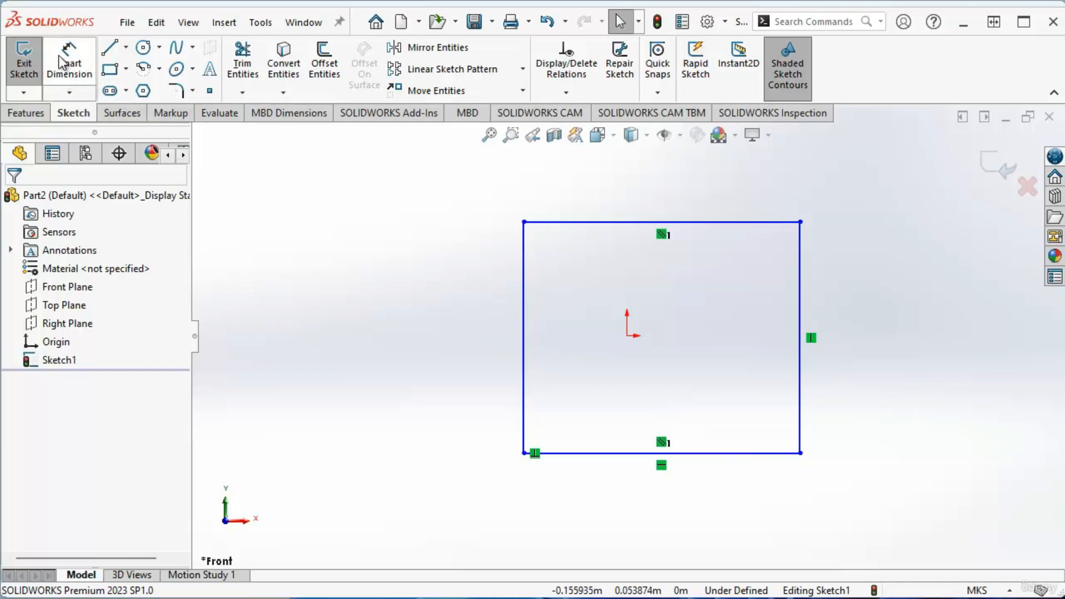
Add a Smart Dimension to the length of the rectangle's bottom line, placed below it, and accept the current value.
{"action": "left_click", "coordinate": [69, 94]}
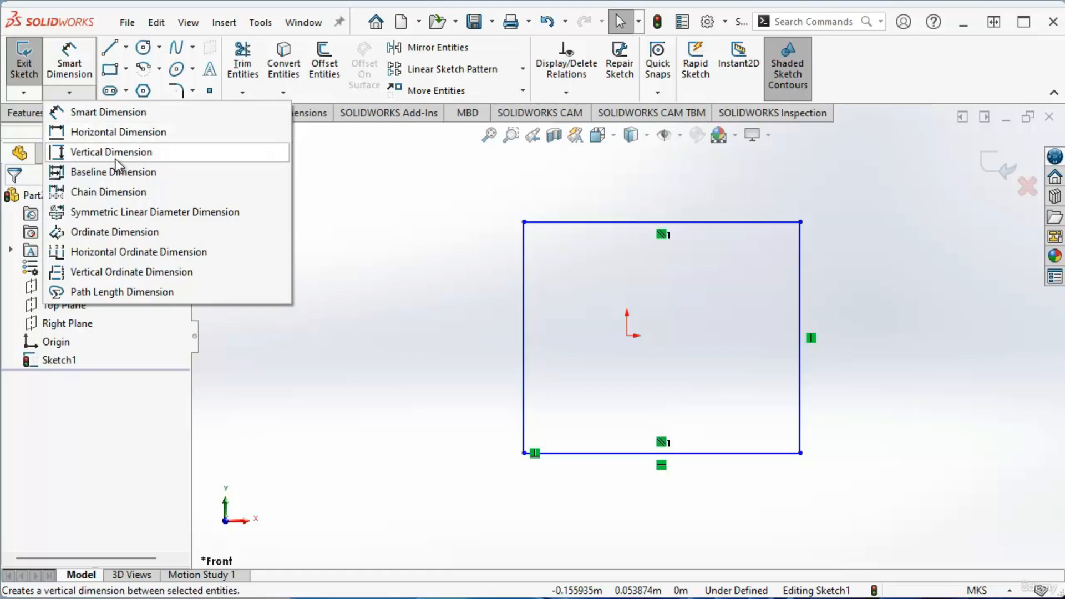
{"action": "left_click", "coordinate": [88, 114]}
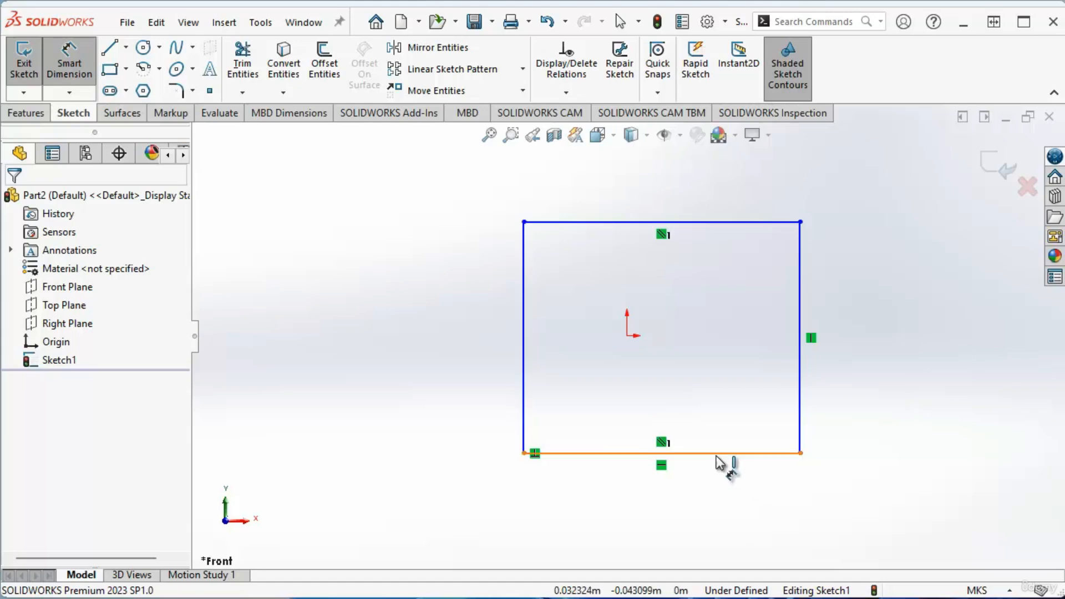
{"action": "left_click", "coordinate": [692, 454]}
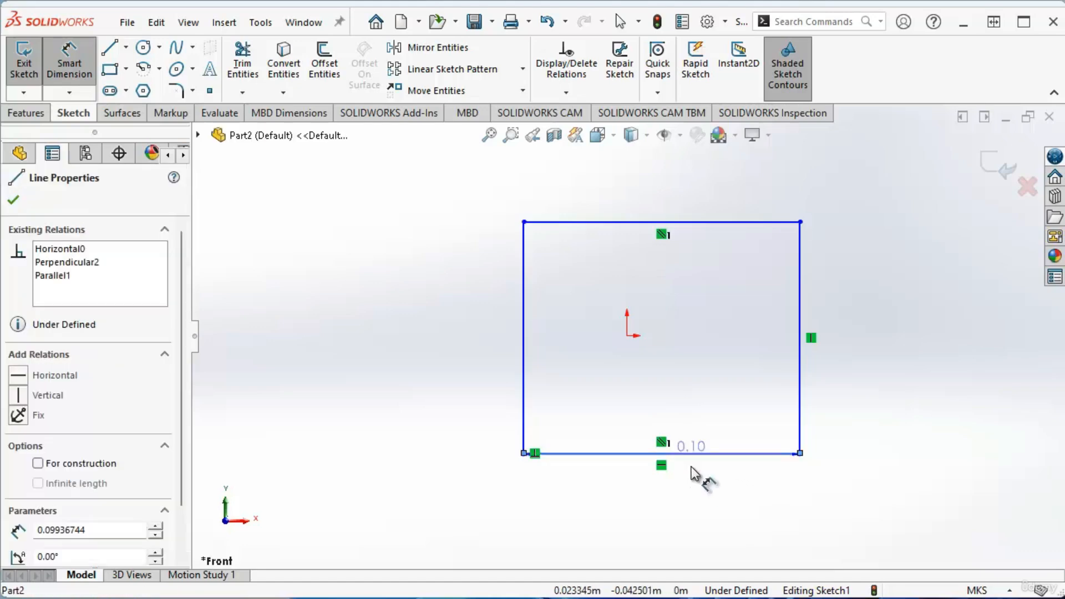
{"action": "left_click", "coordinate": [689, 521]}
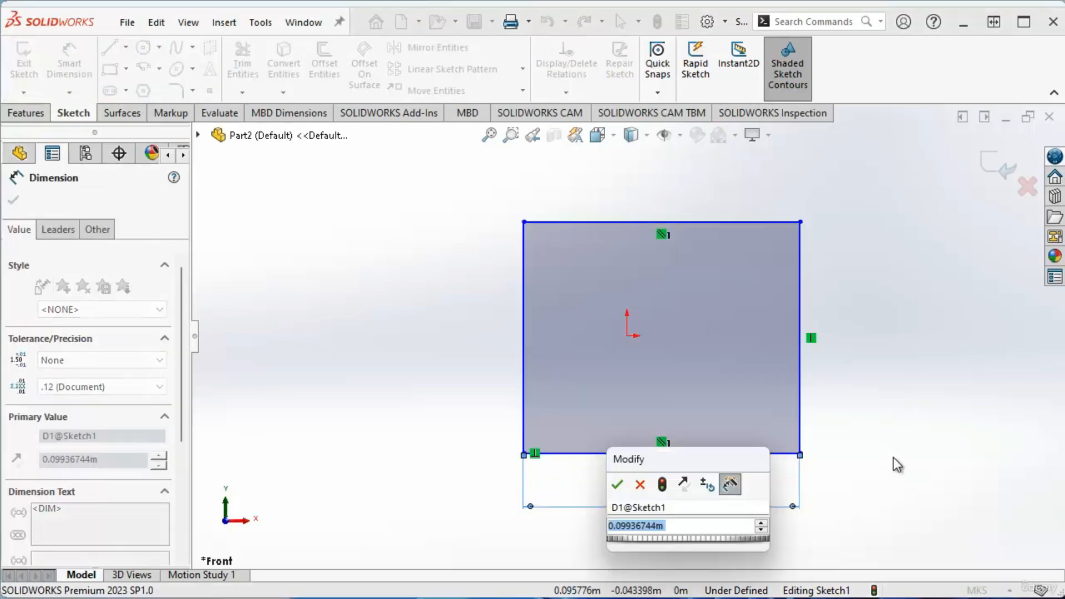
{"action": "left_click", "coordinate": [671, 528]}
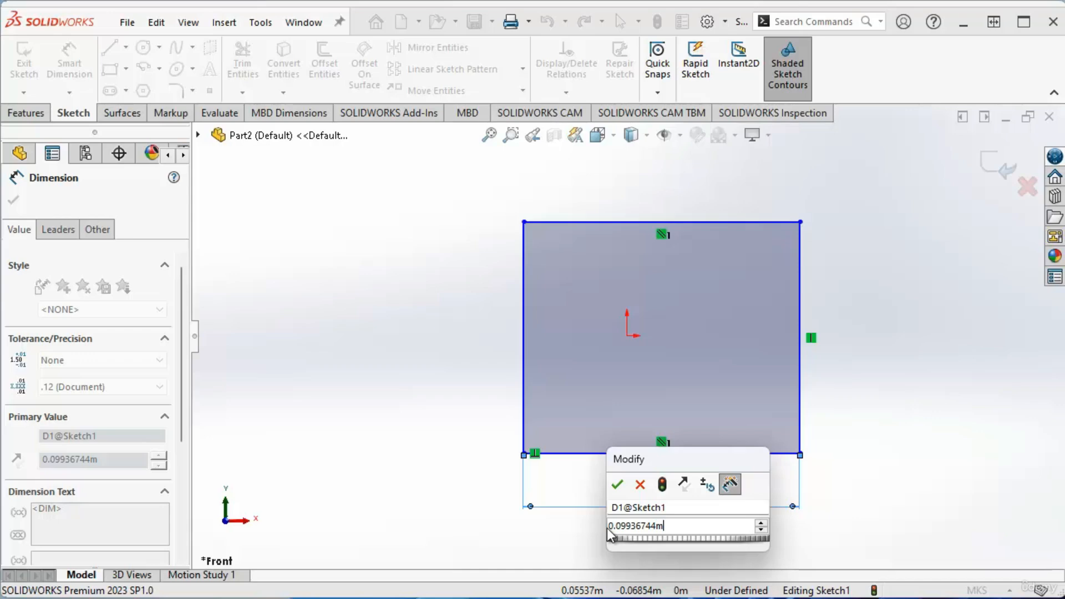
{"action": "key", "text": "Return"}
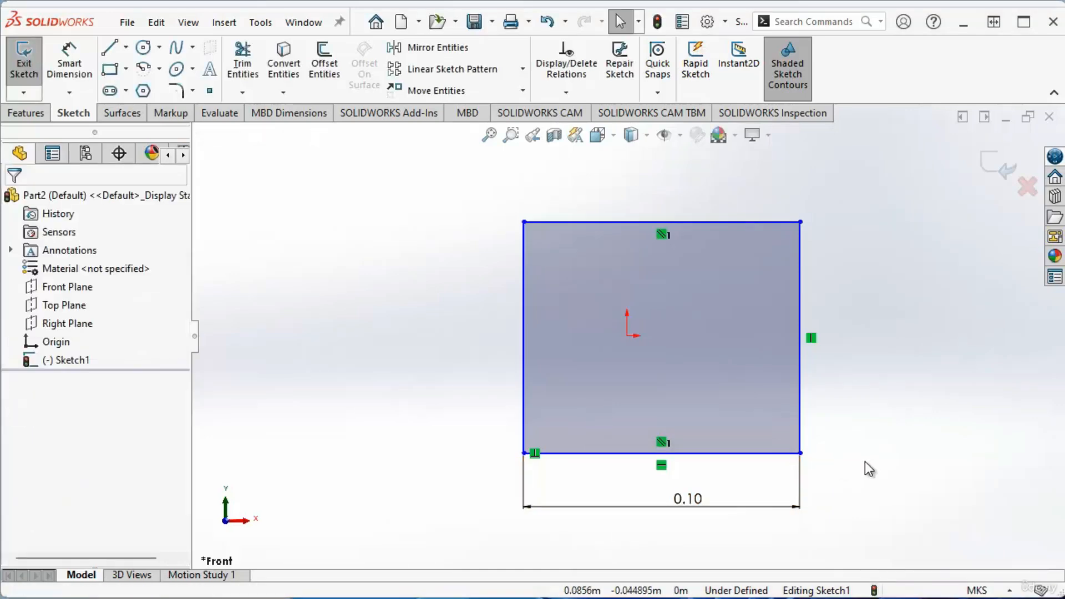
Switch the document units to MMGS (millimeter, gram, second) and select the rectangle sketch by its top line.
{"action": "left_click", "coordinate": [1009, 589]}
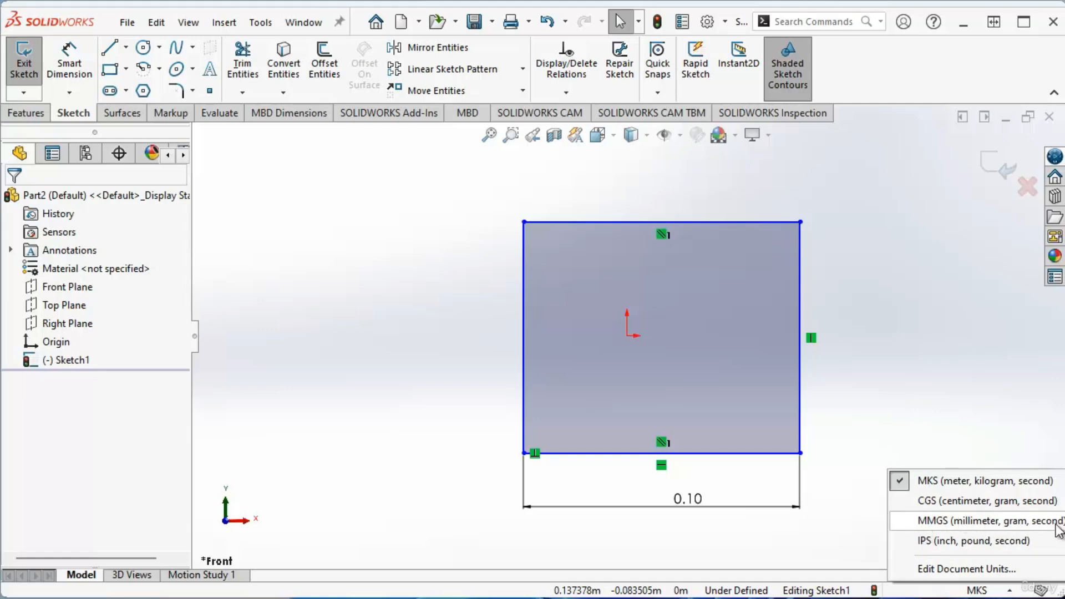
{"action": "left_click", "coordinate": [925, 521]}
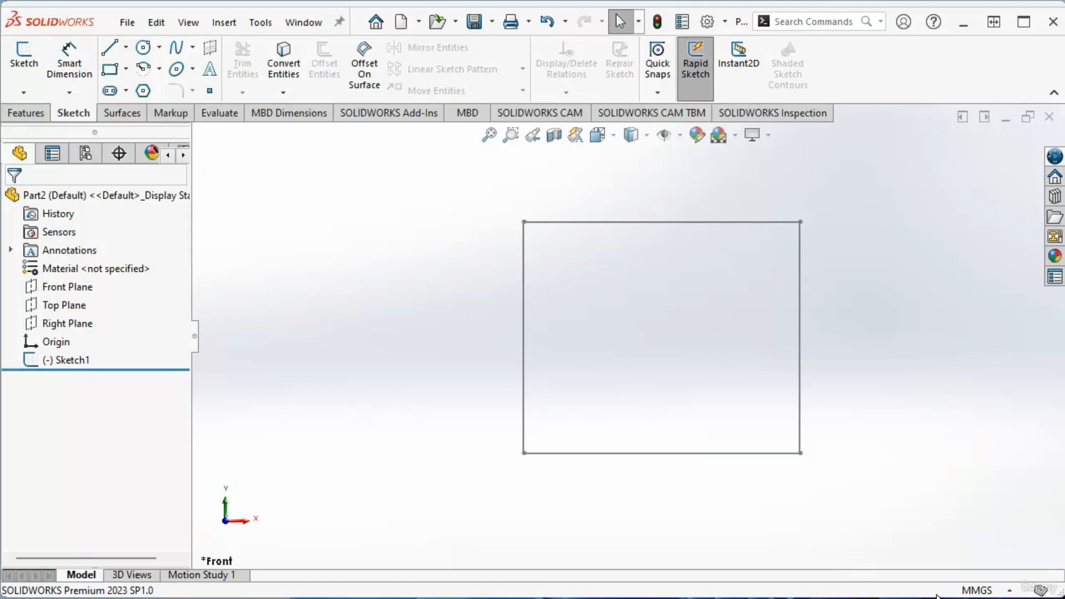
{"action": "left_click", "coordinate": [700, 222]}
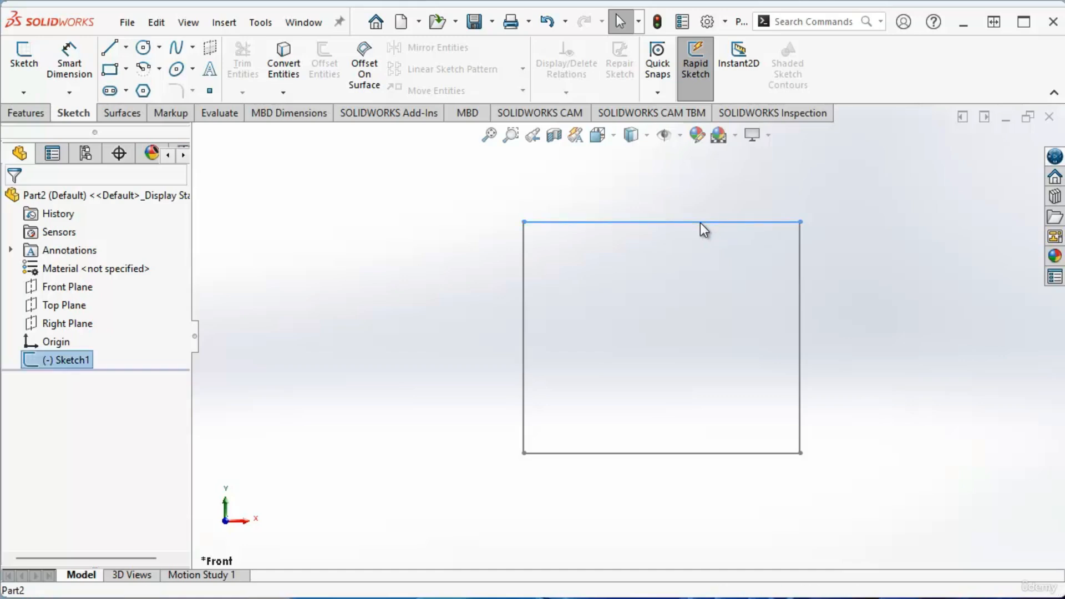
Open the rectangle's sketch for editing and set the dimension of its bottom line to 100 mm.
{"action": "double_click", "coordinate": [656, 224]}
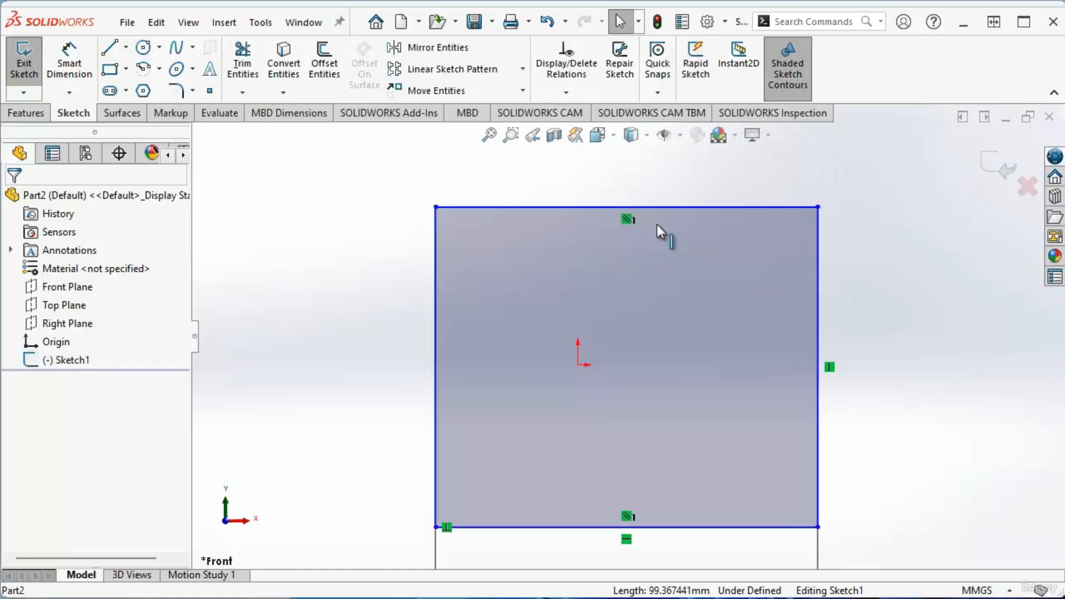
{"action": "scroll", "coordinate": [690, 444], "scroll_direction": "up", "scroll_amount": 4}
{"action": "scroll", "coordinate": [721, 533], "scroll_direction": "down", "scroll_amount": 2}
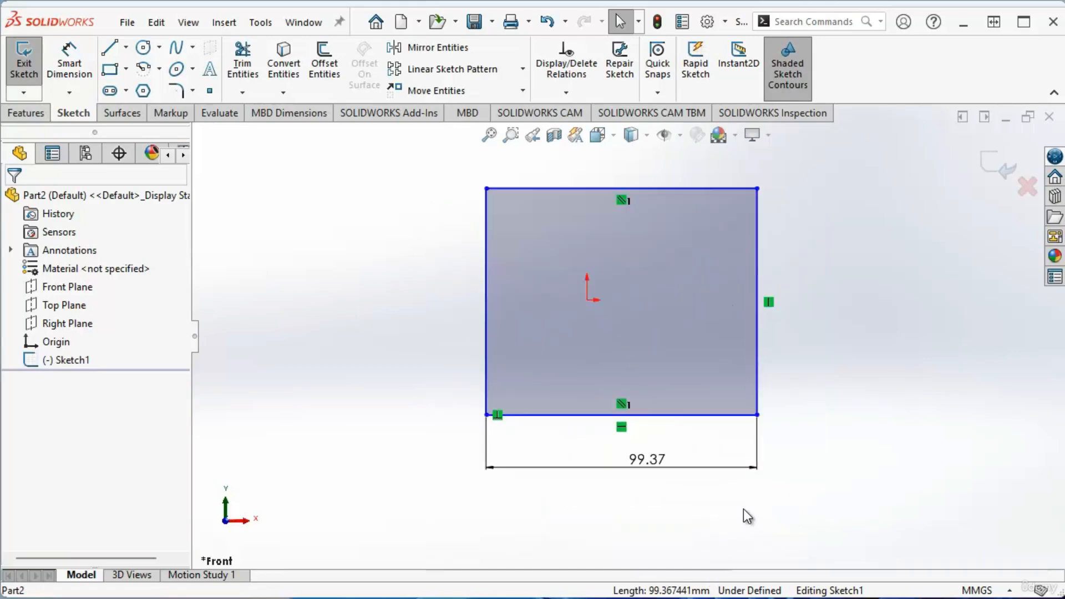
{"action": "left_click", "coordinate": [651, 462]}
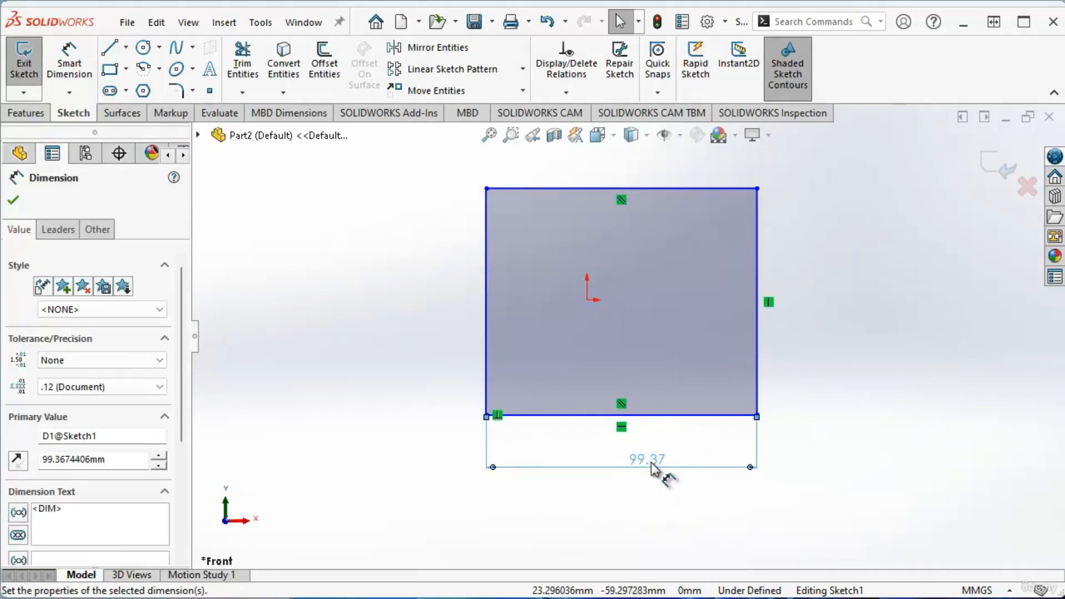
{"action": "double_click", "coordinate": [651, 462]}
{"action": "left_click_drag", "start_coordinate": [640, 416], "coordinate": [903, 371]}
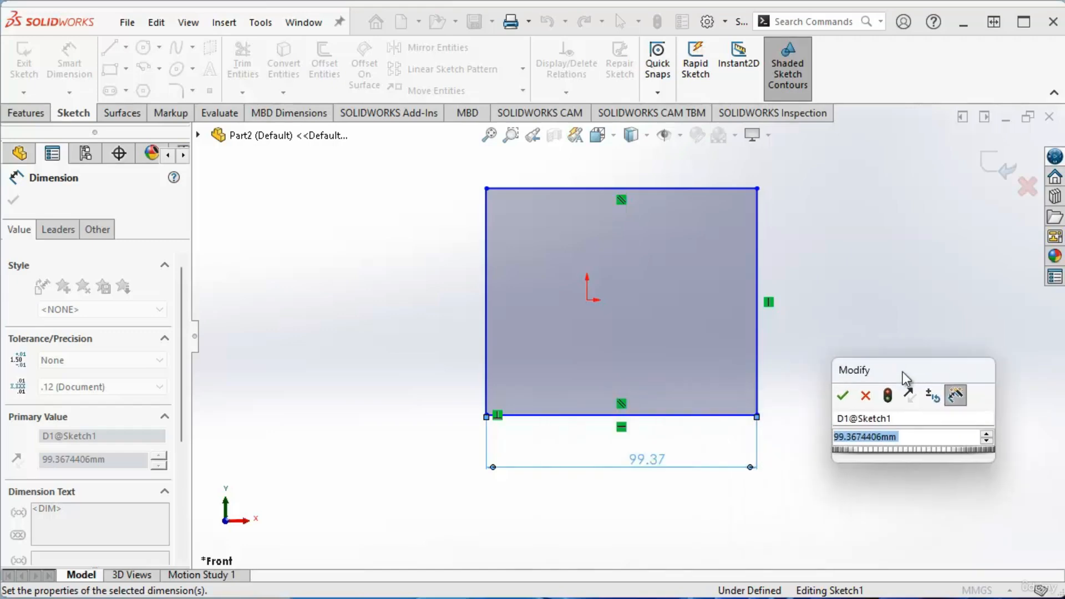
{"action": "type", "text": "100"}
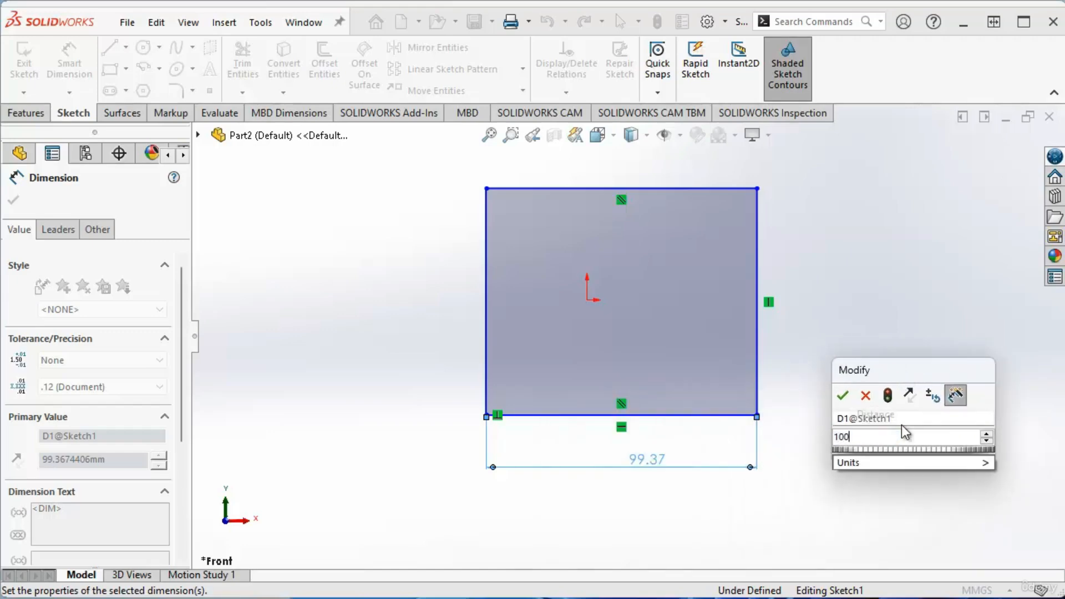
{"action": "key", "text": "Return"}
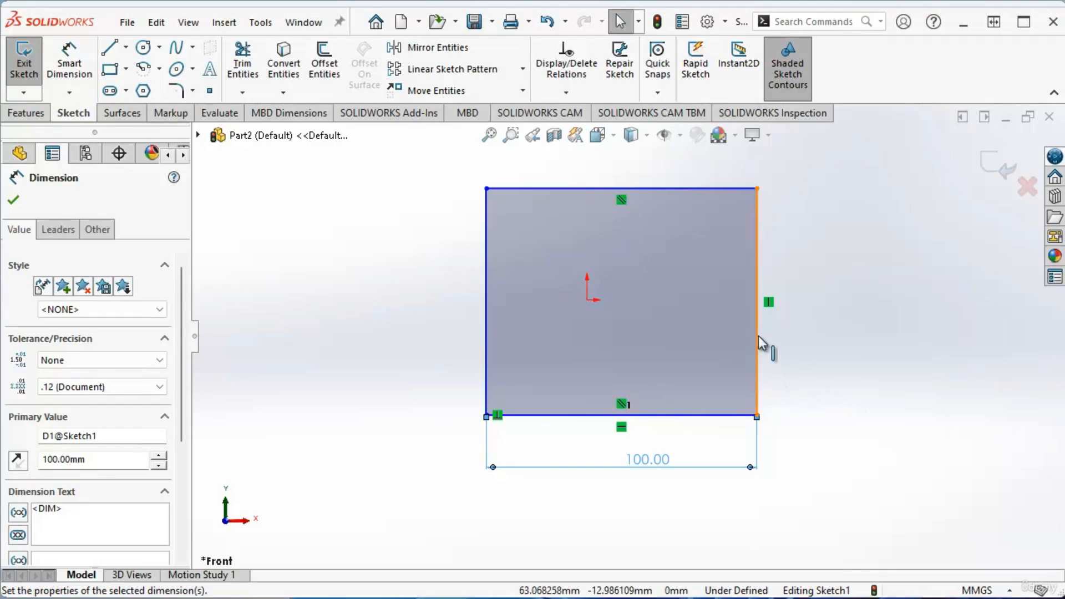
Add a 50 mm Smart Dimension to the rectangle's right side line, placed outside the shape.
{"action": "left_click", "coordinate": [67, 62]}
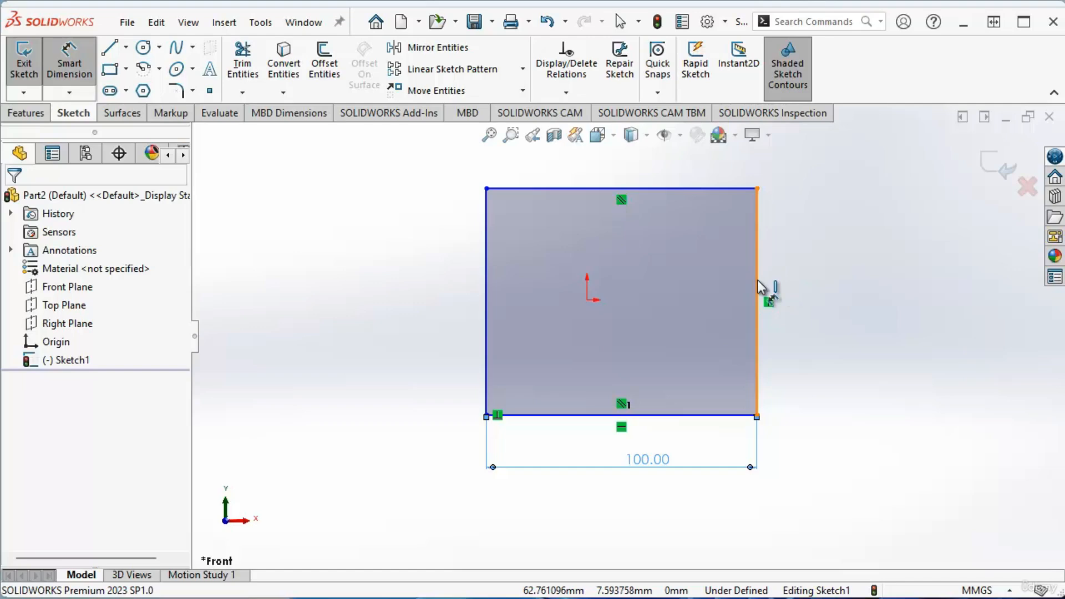
{"action": "left_click", "coordinate": [760, 286]}
{"action": "left_click", "coordinate": [923, 335]}
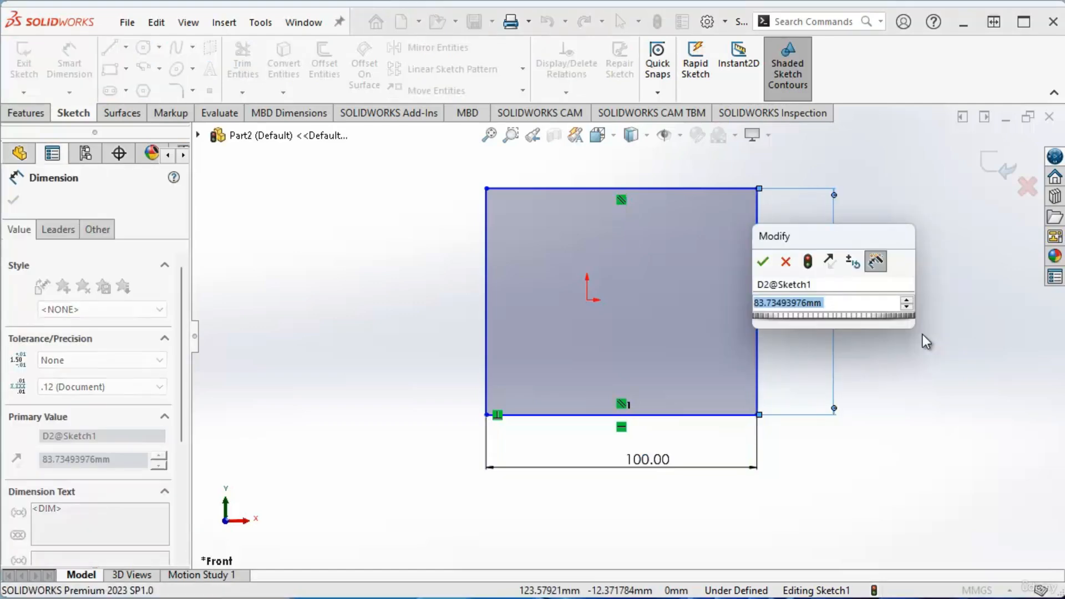
{"action": "type", "text": "50"}
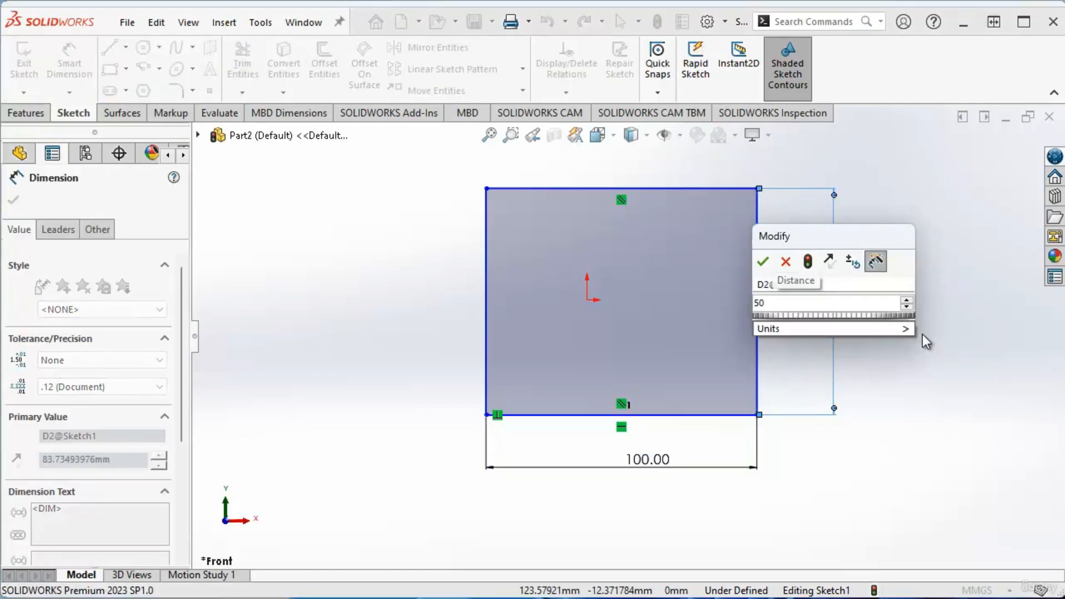
{"action": "key", "text": "Return"}
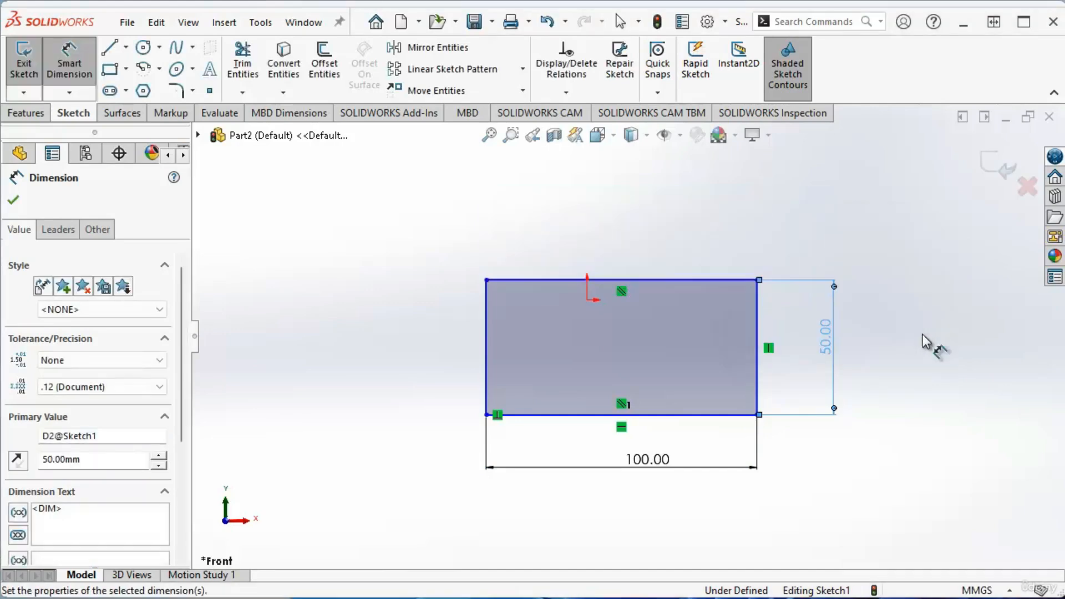
{"action": "key", "text": "Escape"}
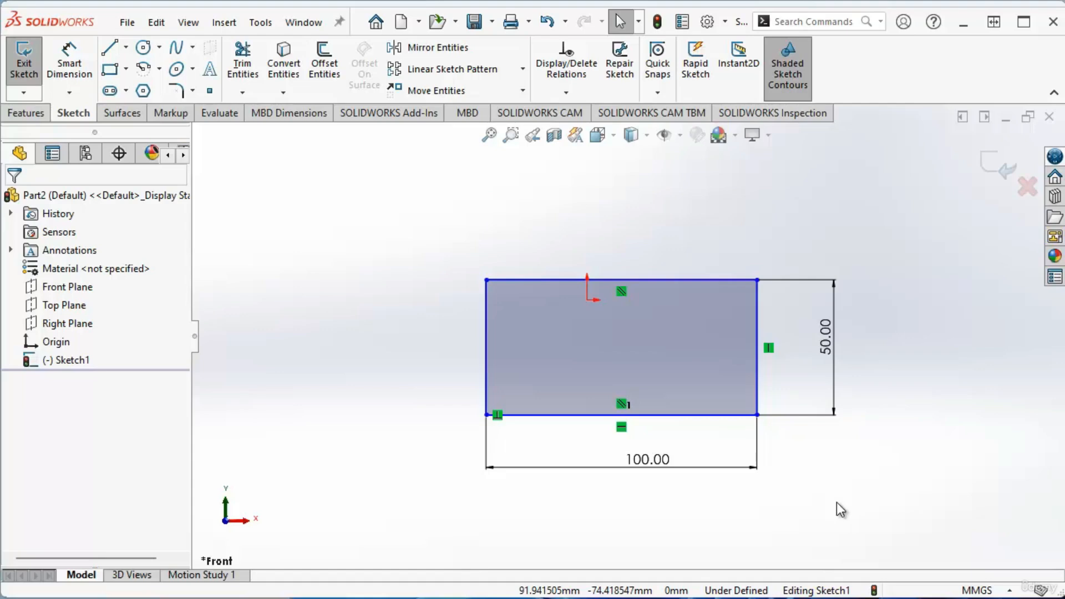
Move the dimensioned rectangle by its lines so it lies entirely to the right of the origin.
{"action": "left_click", "coordinate": [668, 280]}
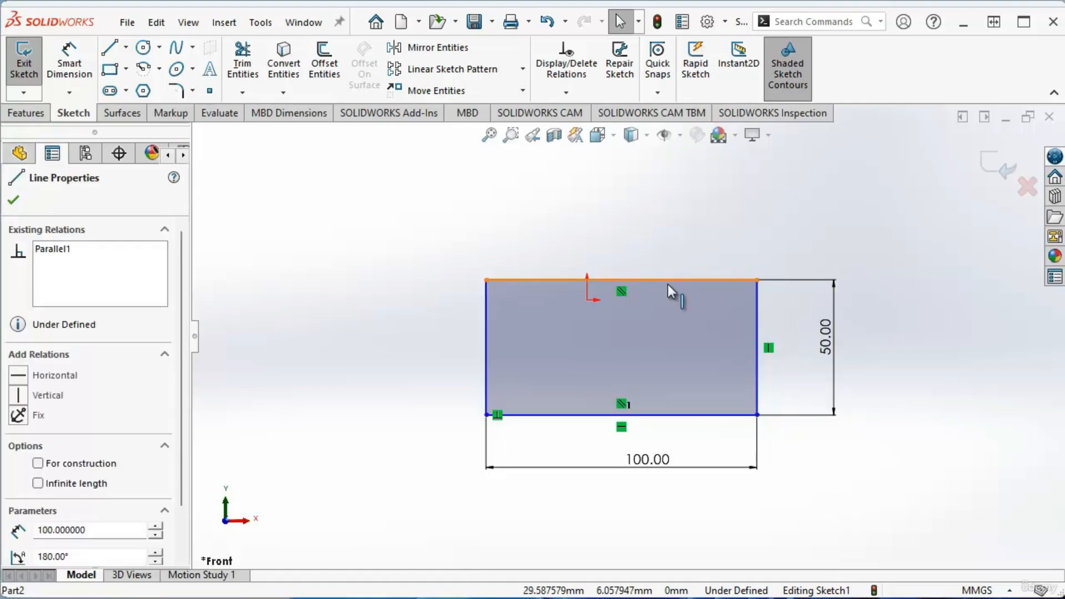
{"action": "left_click_drag", "start_coordinate": [664, 273], "coordinate": [664, 220]}
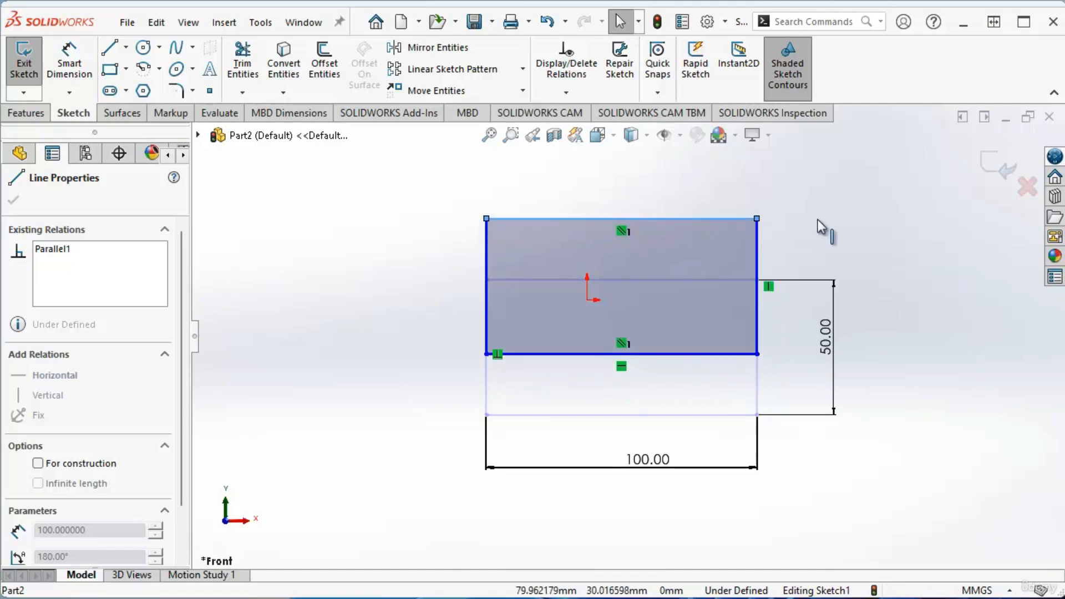
{"action": "left_click_drag", "start_coordinate": [825, 220], "coordinate": [824, 221]}
{"action": "left_click_drag", "start_coordinate": [757, 260], "coordinate": [923, 268]}
{"action": "mouse_move", "coordinate": [690, 360]}
{"action": "left_mouse_down"}
{"action": "mouse_move", "coordinate": [690, 391]}
{"action": "mouse_move", "coordinate": [690, 338]}
{"action": "mouse_move", "coordinate": [693, 380]}
{"action": "left_mouse_up"}
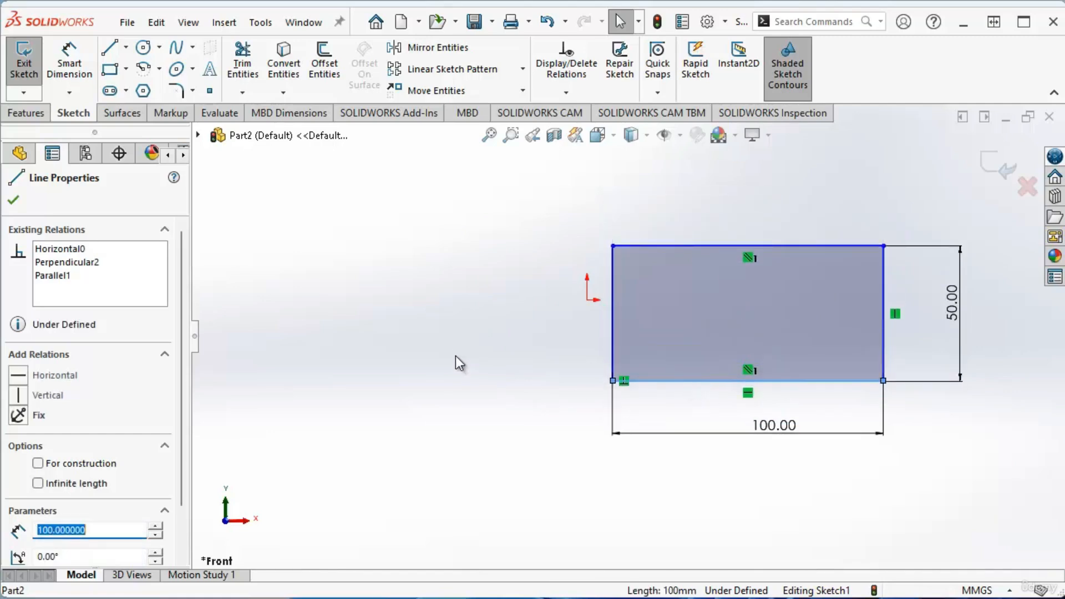
{"action": "left_click", "coordinate": [455, 360]}
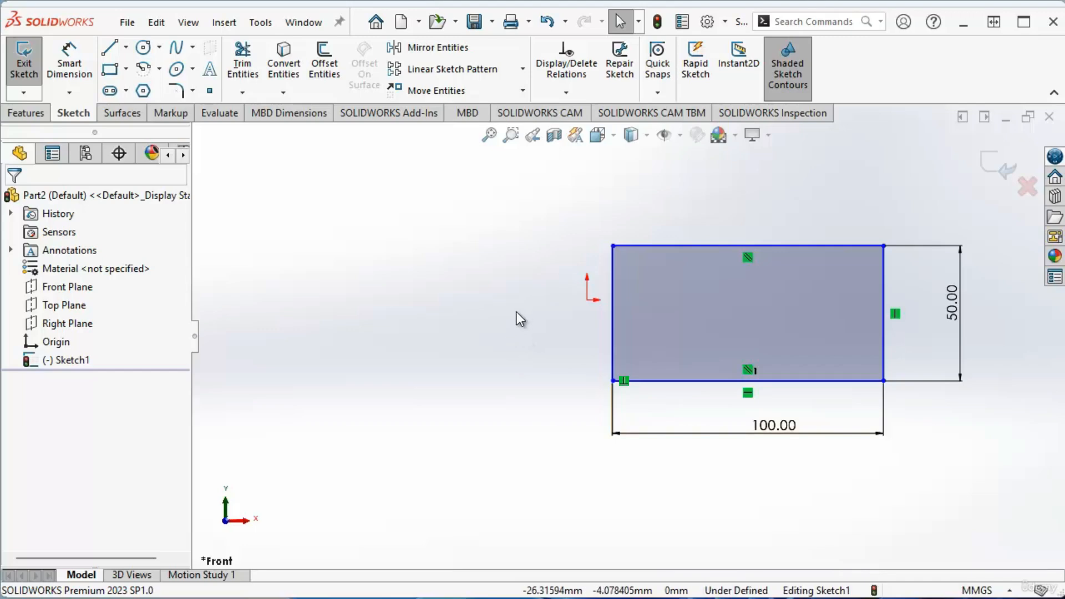
Add a 25 mm vertical Smart Dimension between the rectangle's bottom line and the origin, placed left of the origin.
{"action": "left_click", "coordinate": [68, 62]}
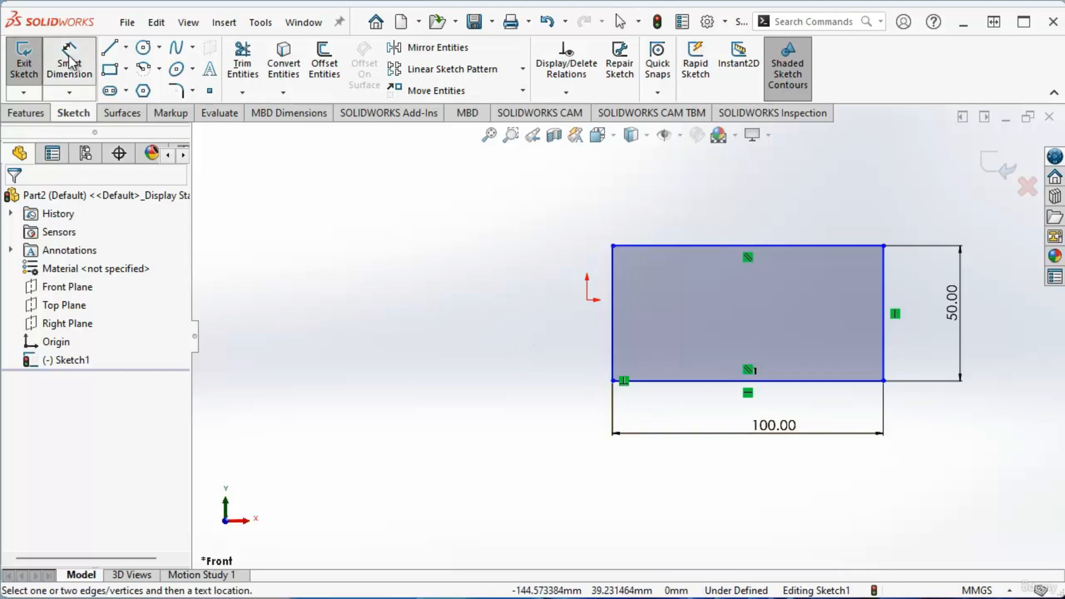
{"action": "left_click", "coordinate": [670, 388]}
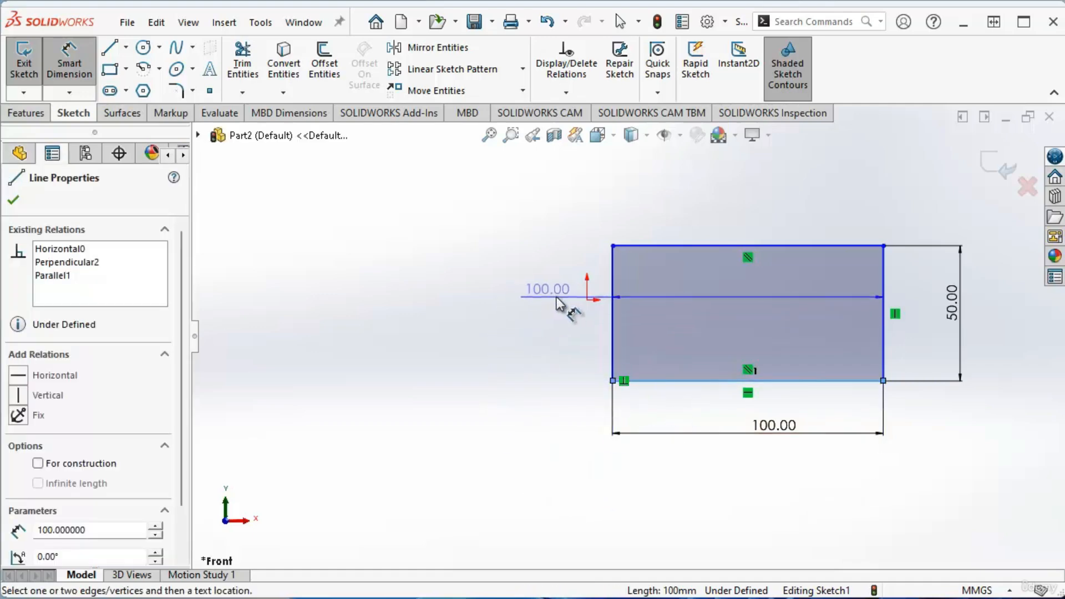
{"action": "left_click", "coordinate": [587, 299]}
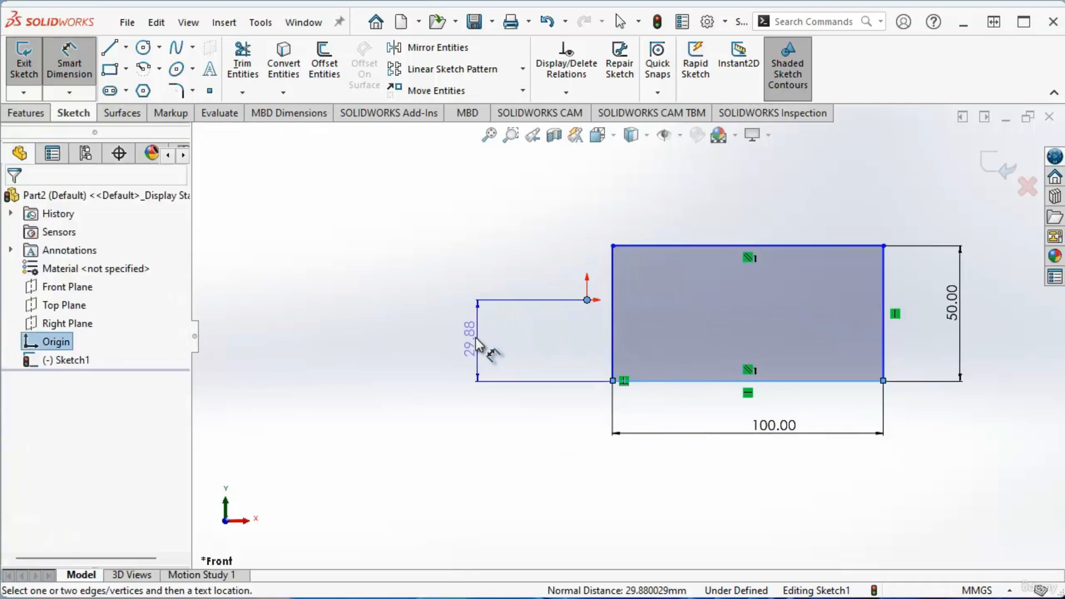
{"action": "left_click", "coordinate": [415, 351]}
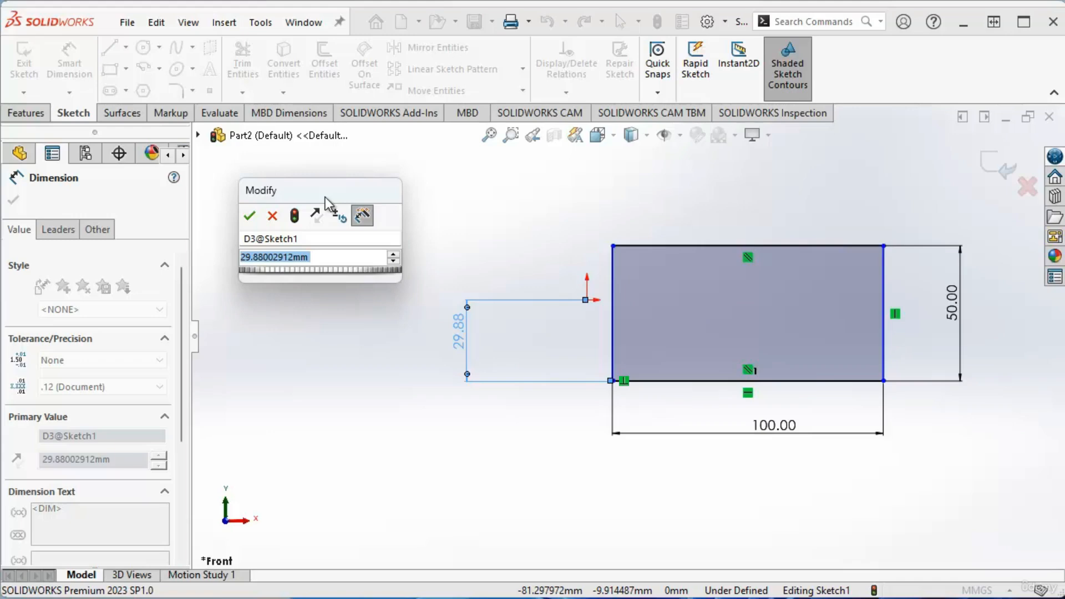
{"action": "type", "text": "25"}
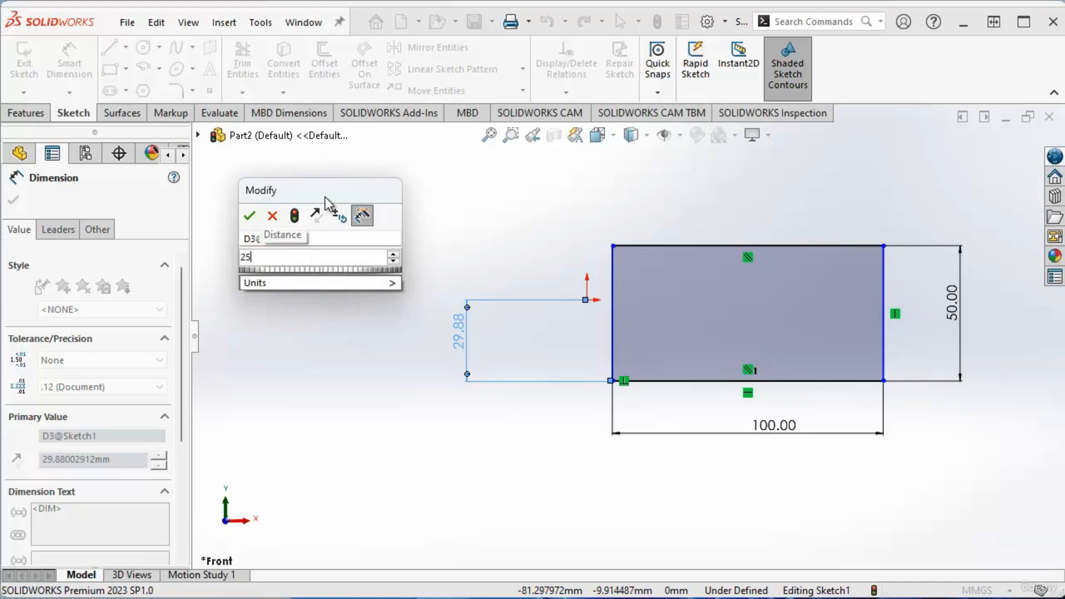
{"action": "key", "text": "Return"}
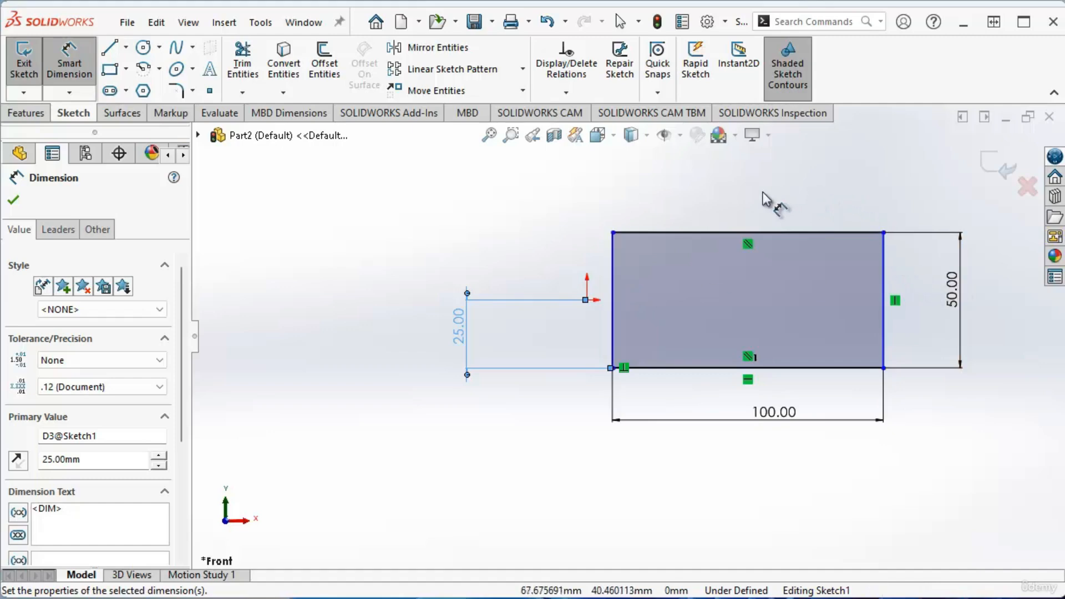
{"action": "key", "text": "Escape"}
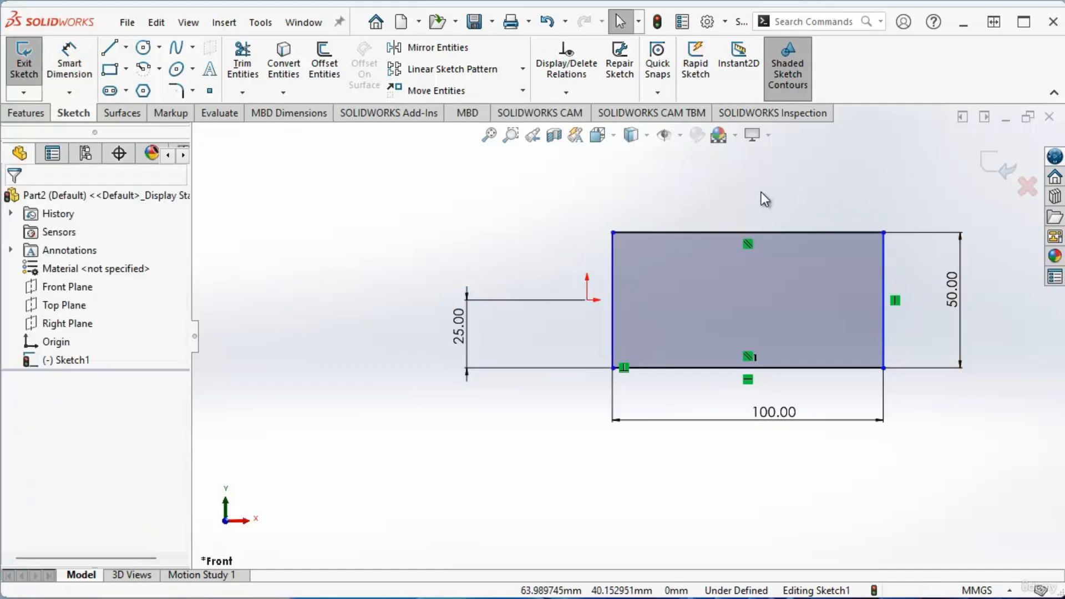
Try to move the rectangle vertically by its top line to test the remaining freedom.
{"action": "left_click", "coordinate": [683, 233]}
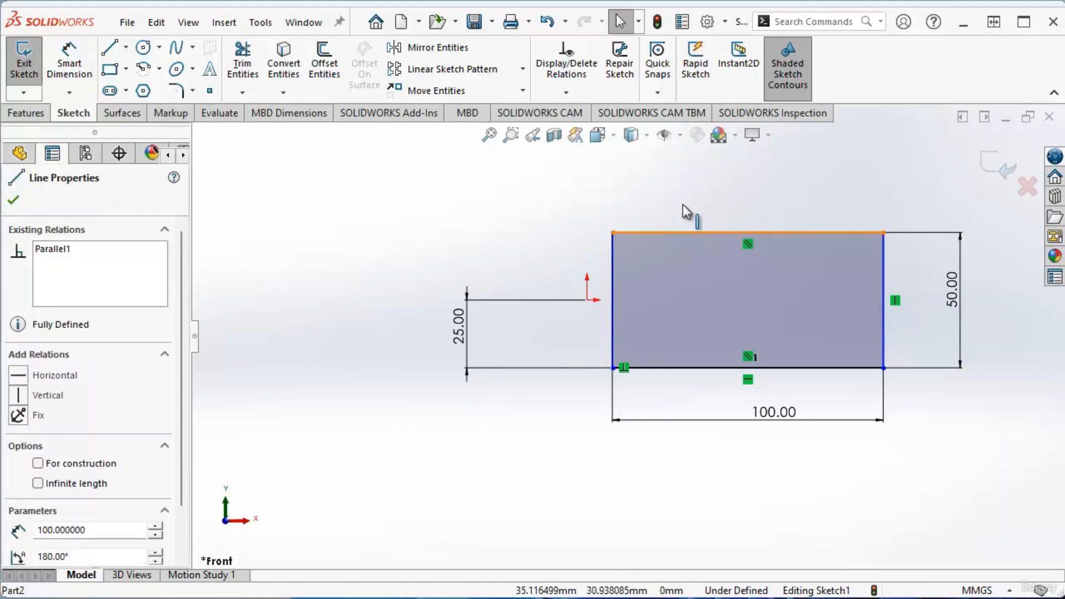
{"action": "left_click_drag", "start_coordinate": [707, 161], "coordinate": [727, 224]}
{"action": "key", "text": "ctrl+z"}
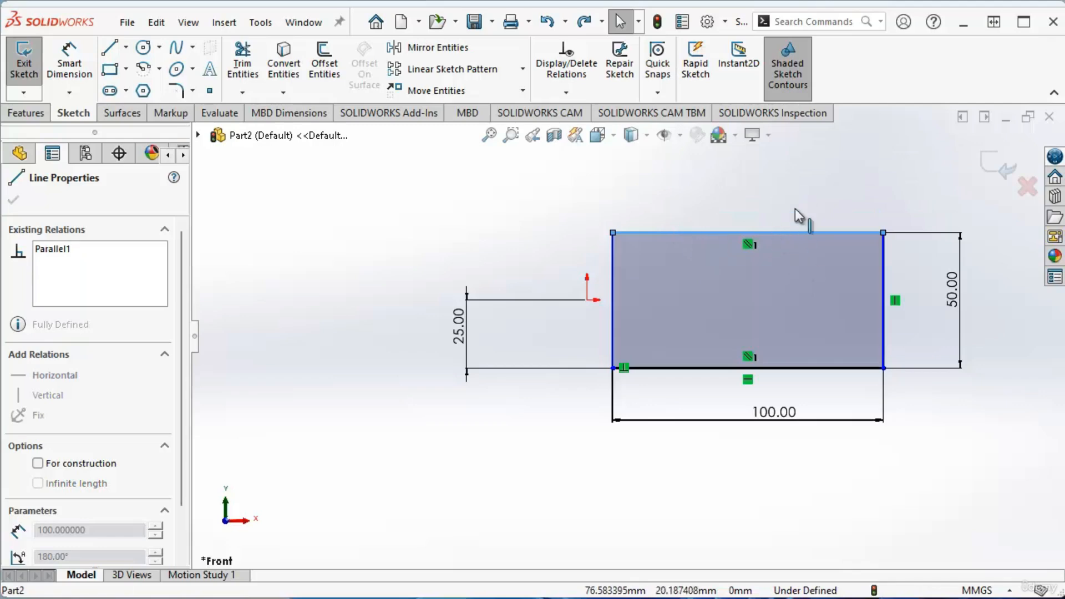
{"action": "key", "text": "ctrl+y"}
Slide the rectangle horizontally by its left line until the origin lies inside it, near the middle.
{"action": "left_click", "coordinate": [613, 274]}
{"action": "mouse_move", "coordinate": [613, 284]}
{"action": "left_mouse_down"}
{"action": "mouse_move", "coordinate": [460, 295]}
{"action": "mouse_move", "coordinate": [677, 307]}
{"action": "mouse_move", "coordinate": [608, 304]}
{"action": "left_mouse_up"}
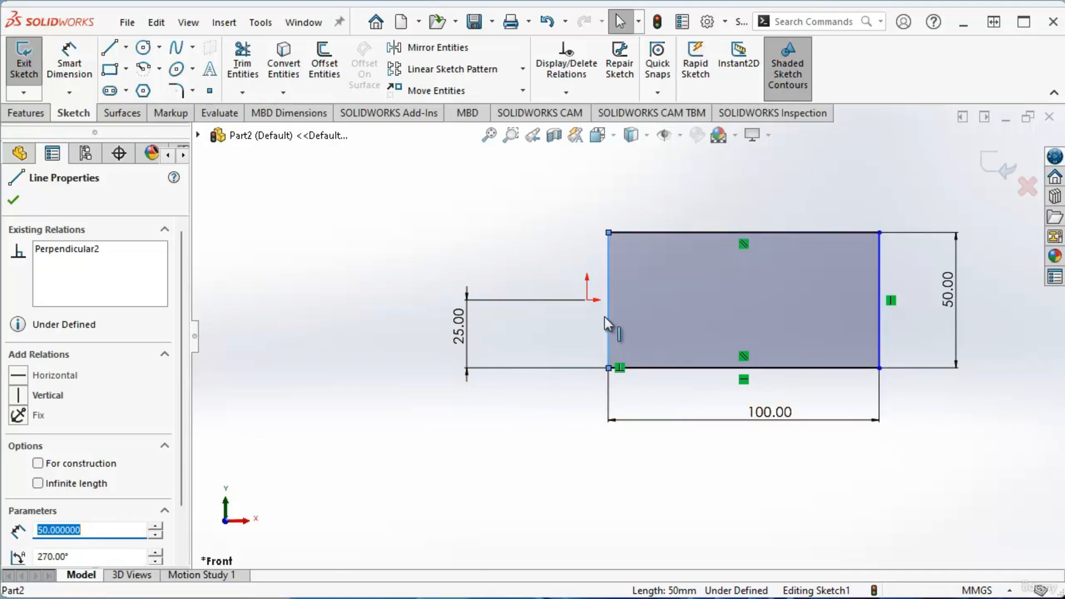
{"action": "left_click_drag", "start_coordinate": [609, 319], "coordinate": [628, 347]}
{"action": "mouse_move", "coordinate": [629, 354]}
{"action": "left_mouse_down"}
{"action": "mouse_move", "coordinate": [388, 348]}
{"action": "mouse_move", "coordinate": [444, 346]}
{"action": "left_mouse_up"}
{"action": "left_click", "coordinate": [342, 327]}
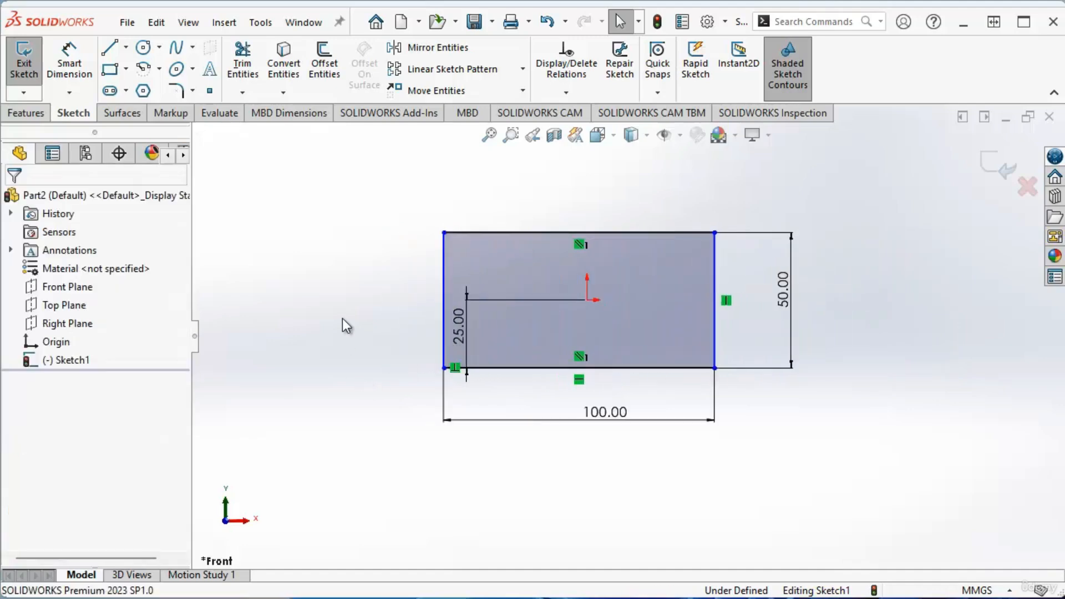
Add a 50 mm horizontal Smart Dimension between the rectangle's right line and the origin, placed above the shape.
{"action": "left_click", "coordinate": [66, 67]}
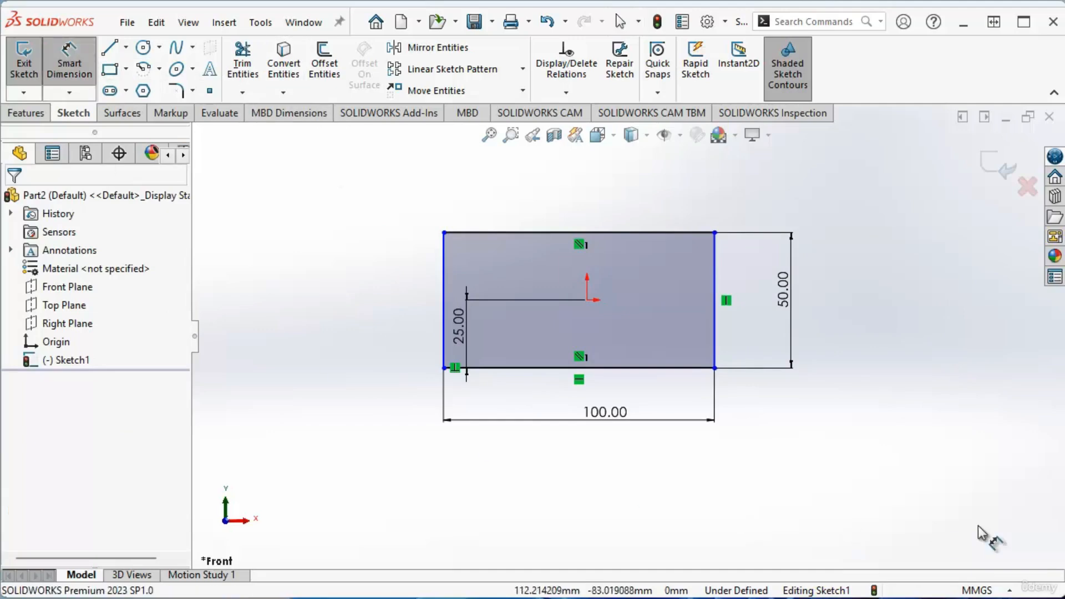
{"action": "left_click", "coordinate": [715, 349]}
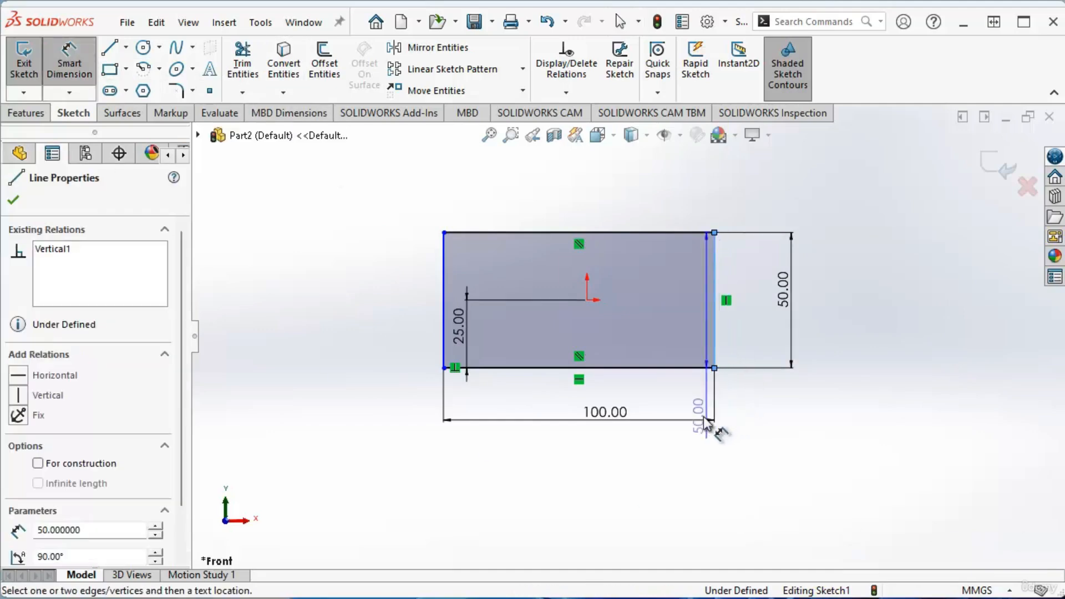
{"action": "left_click", "coordinate": [588, 301]}
{"action": "left_click", "coordinate": [663, 213]}
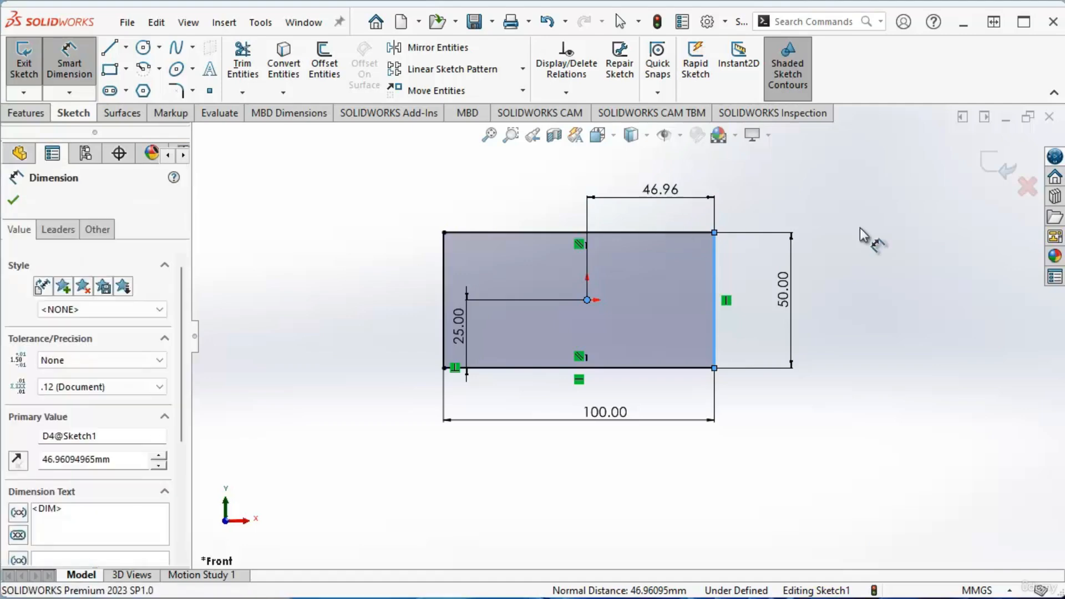
{"action": "type", "text": "50"}
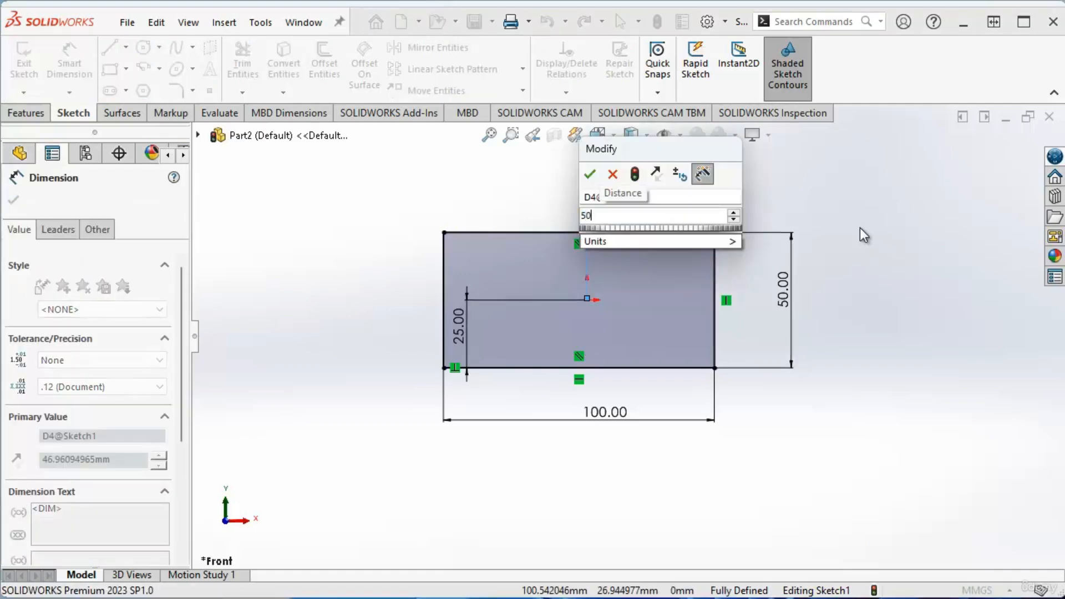
{"action": "key", "text": "Return"}
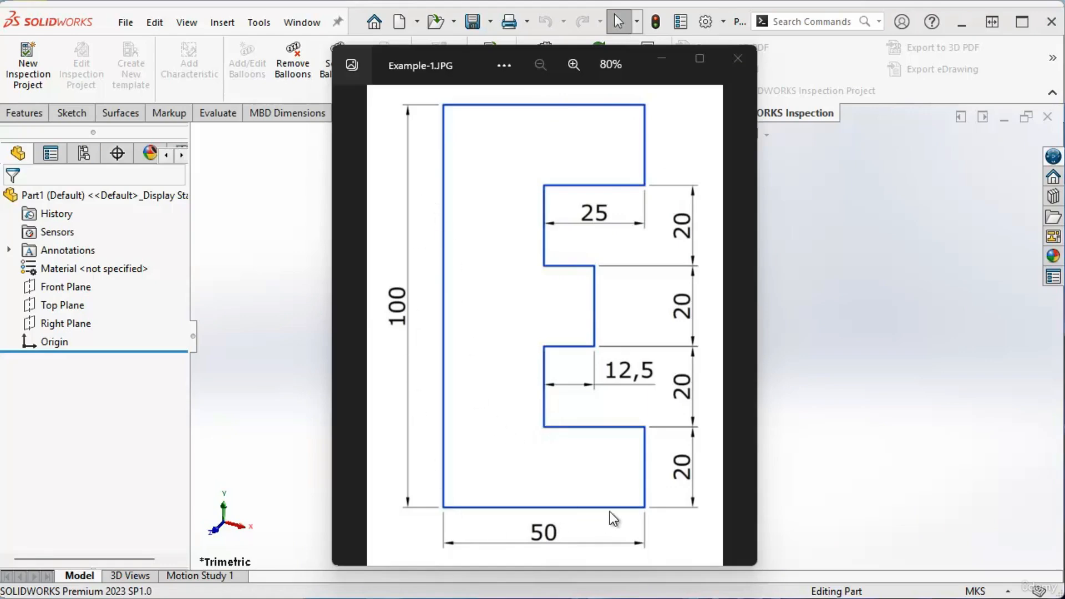
Minimize the Example-1.JPG reference drawing and start a new sketch on the Front Plane of the empty part.
{"action": "left_click", "coordinate": [659, 56]}
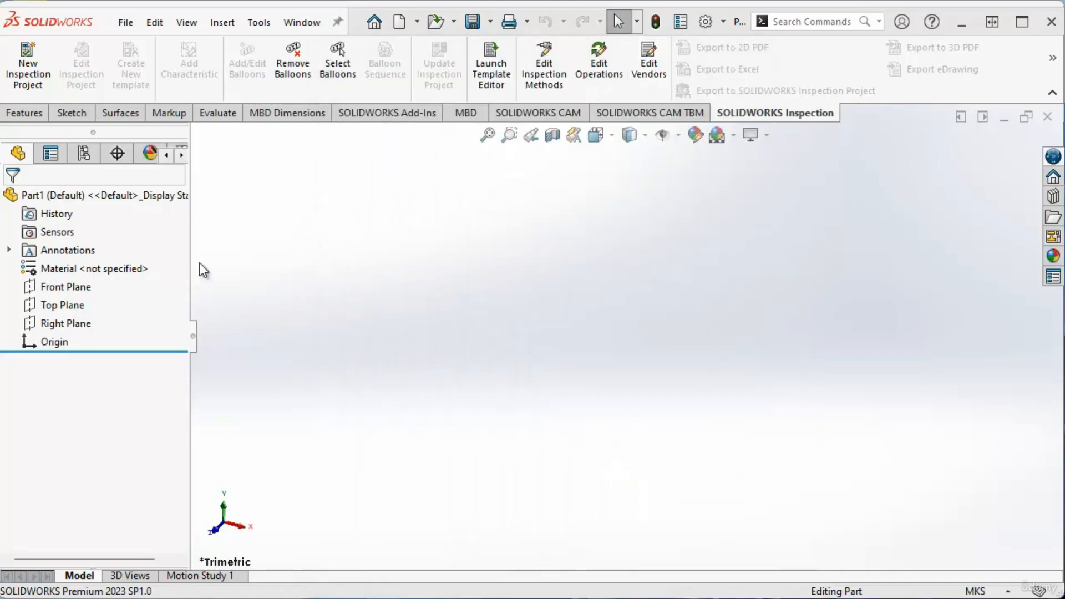
{"action": "left_click", "coordinate": [72, 112]}
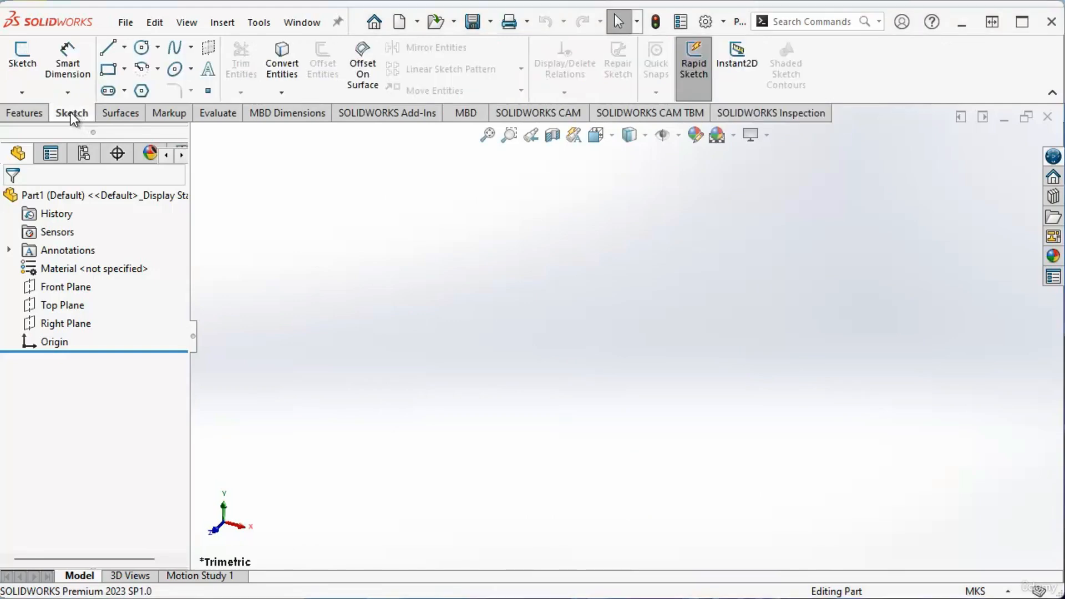
{"action": "left_click", "coordinate": [13, 55]}
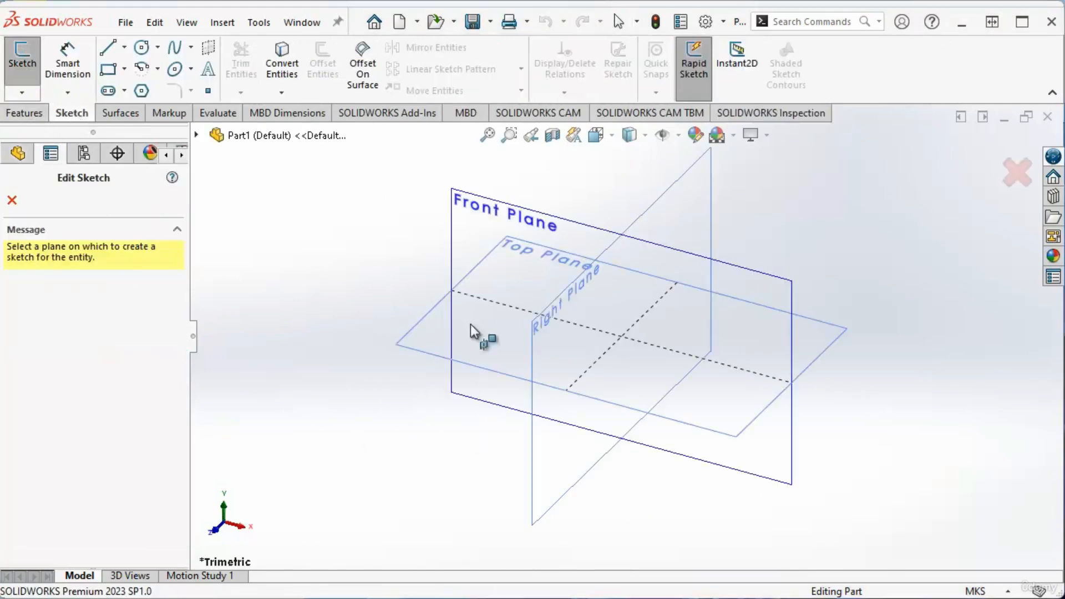
{"action": "left_click", "coordinate": [473, 216]}
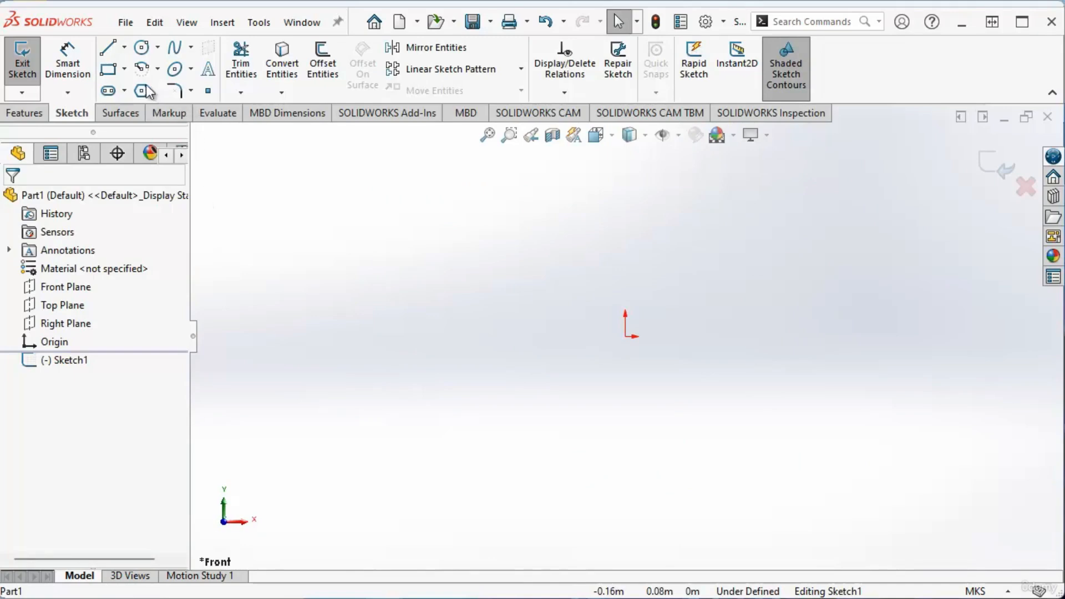
Put the Example-1 reference drawing away and sketch an open chain of three slanted lines around the origin.
{"action": "left_click", "coordinate": [108, 52]}
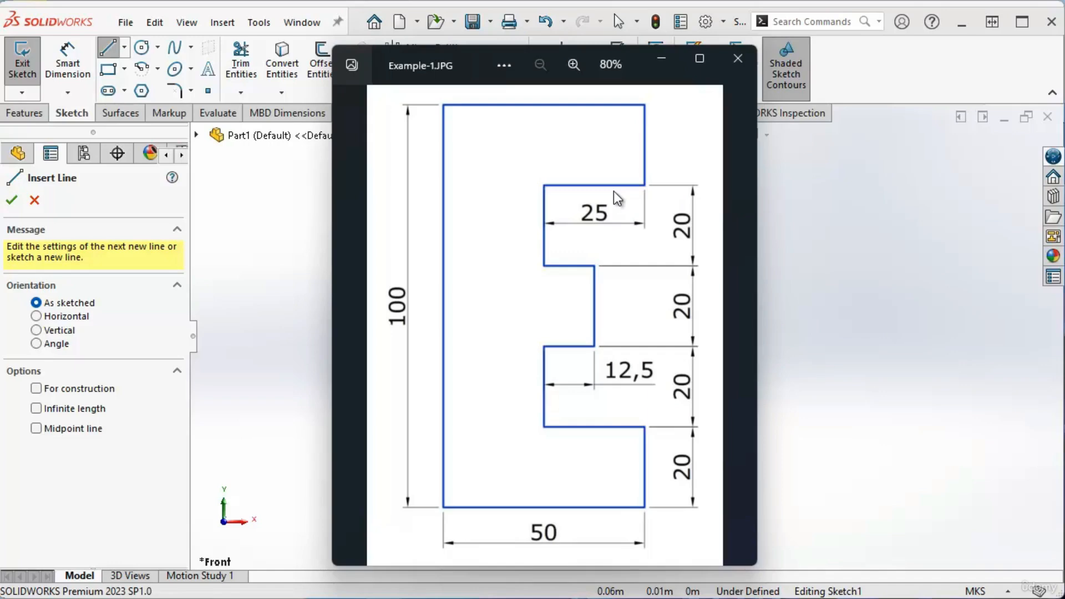
{"action": "left_click", "coordinate": [661, 58]}
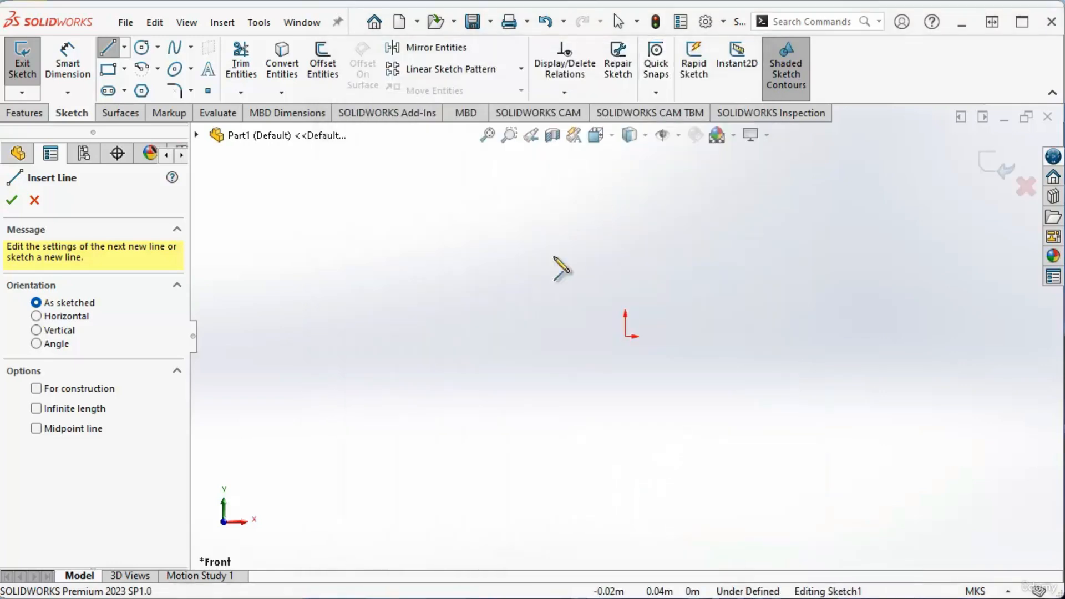
{"action": "left_click", "coordinate": [491, 215]}
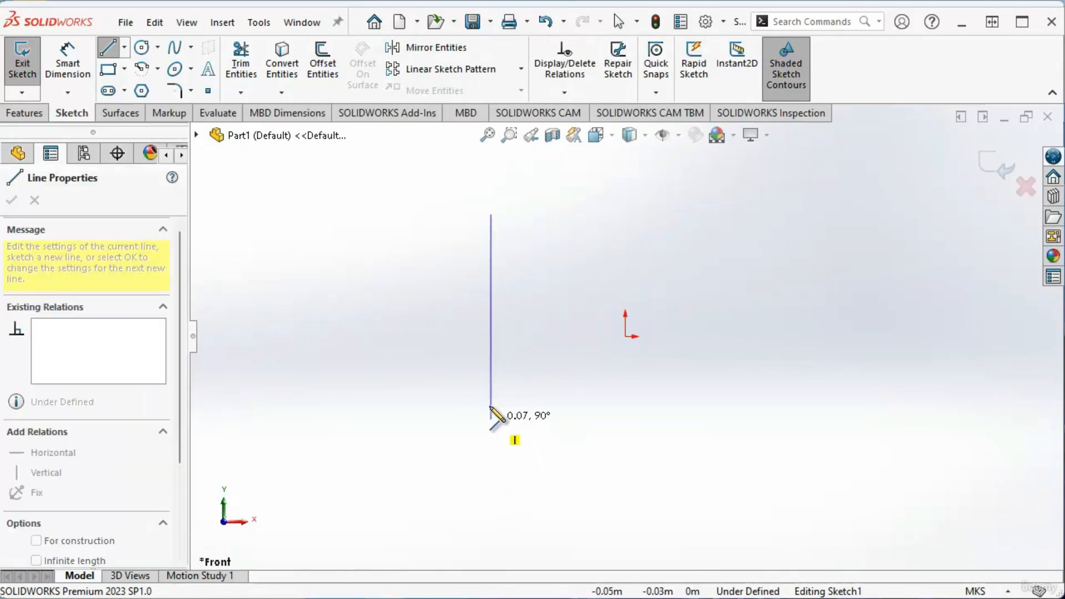
{"action": "left_click", "coordinate": [468, 409]}
{"action": "left_click", "coordinate": [737, 384]}
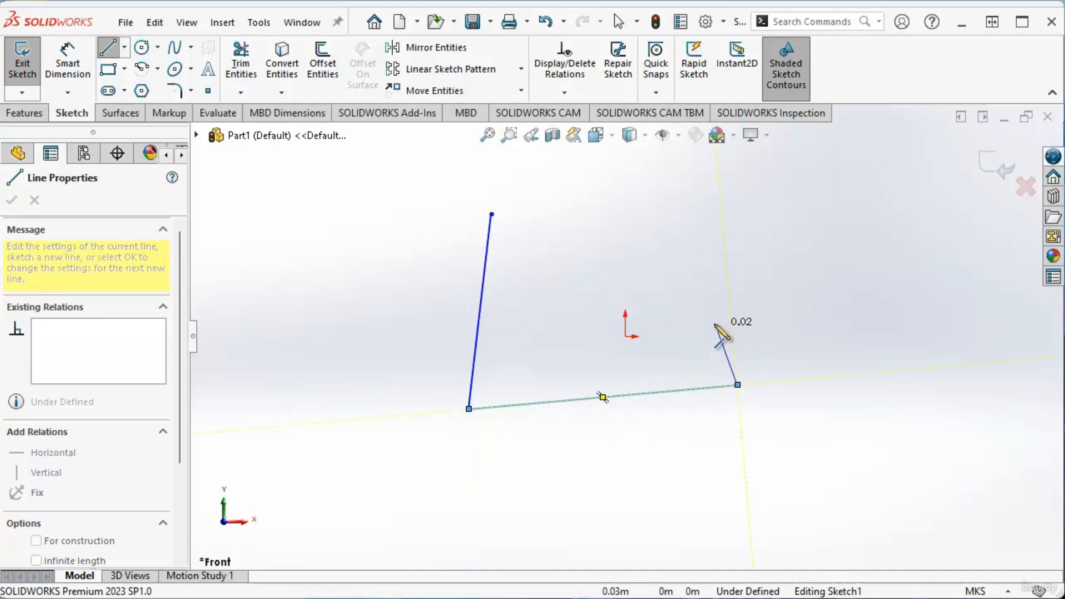
{"action": "left_click", "coordinate": [705, 319]}
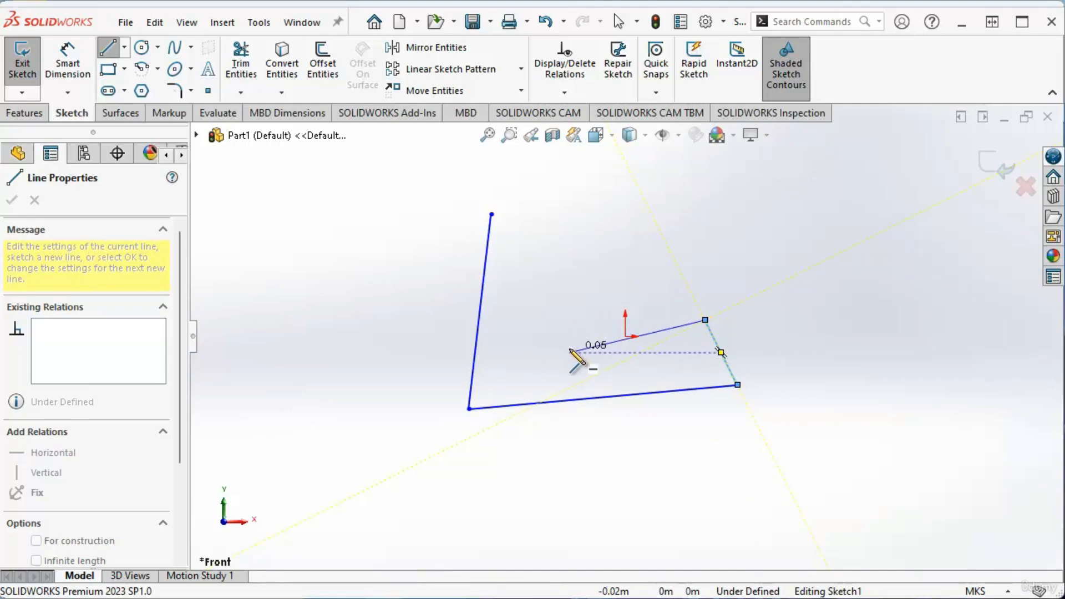
End the line chain and delete all the slanted lines from the sketch.
{"action": "key", "text": "Escape"}
{"action": "key", "text": "Escape"}
{"action": "mouse_move", "coordinate": [432, 181]}
{"action": "left_mouse_down"}
{"action": "mouse_move", "coordinate": [582, 379]}
{"action": "mouse_move", "coordinate": [816, 447]}
{"action": "left_mouse_up"}
{"action": "key", "text": "Delete"}
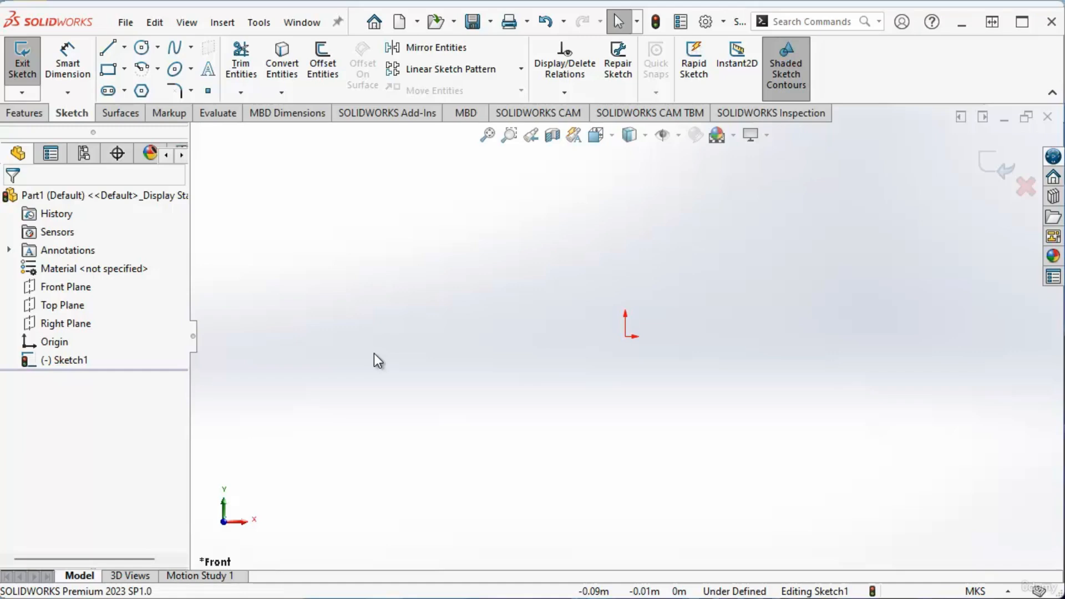
Sketch a closed rectangle around the origin from four horizontal and vertical lines, about 0.11 m wide and 0.06 m high.
{"action": "left_click", "coordinate": [107, 47]}
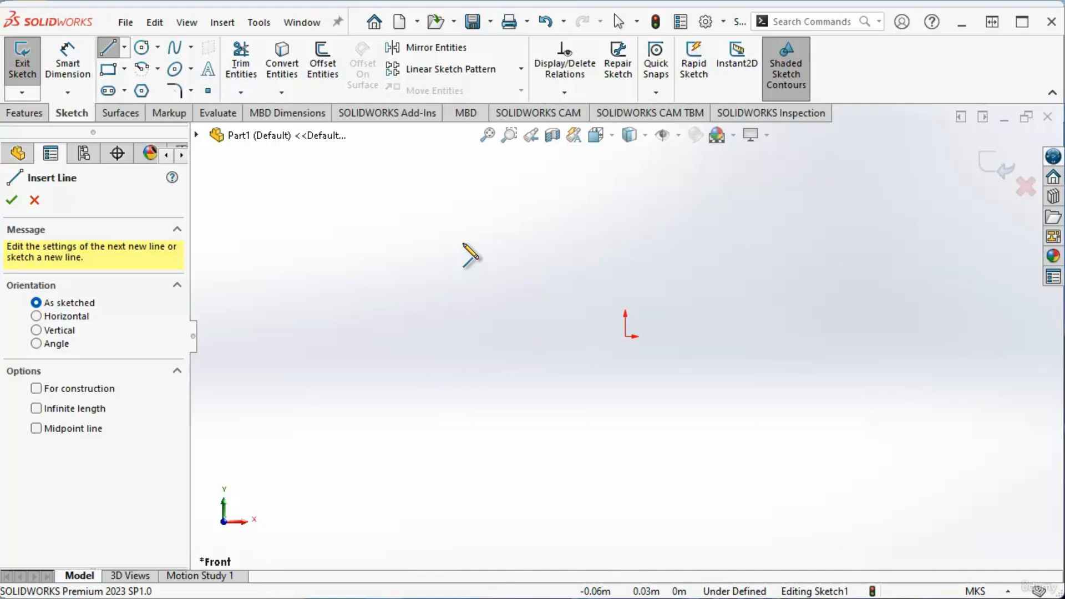
{"action": "left_click", "coordinate": [470, 376]}
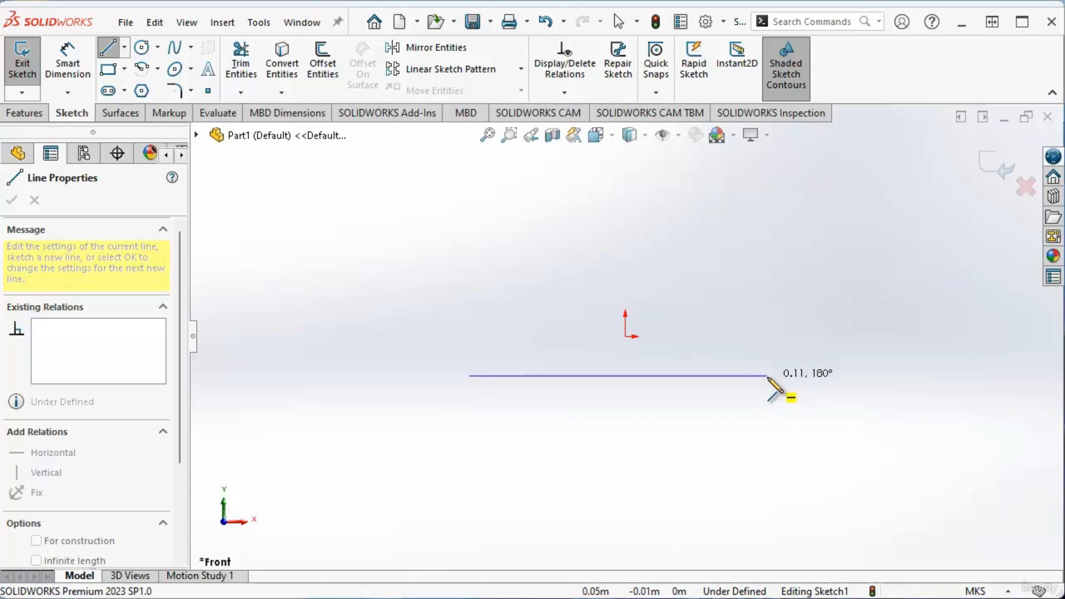
{"action": "left_click", "coordinate": [769, 376]}
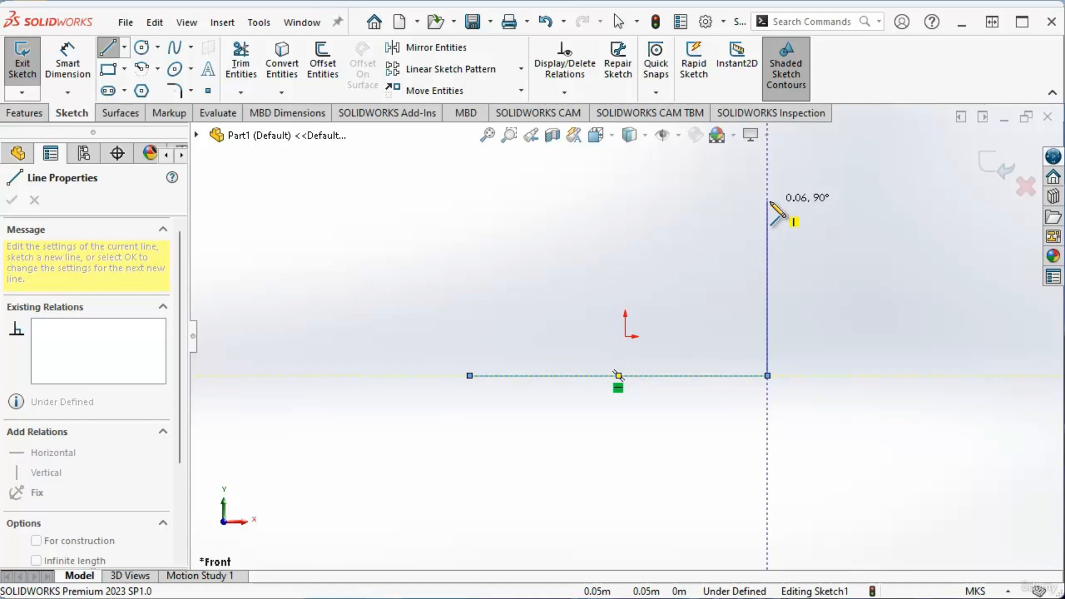
{"action": "left_click", "coordinate": [767, 202]}
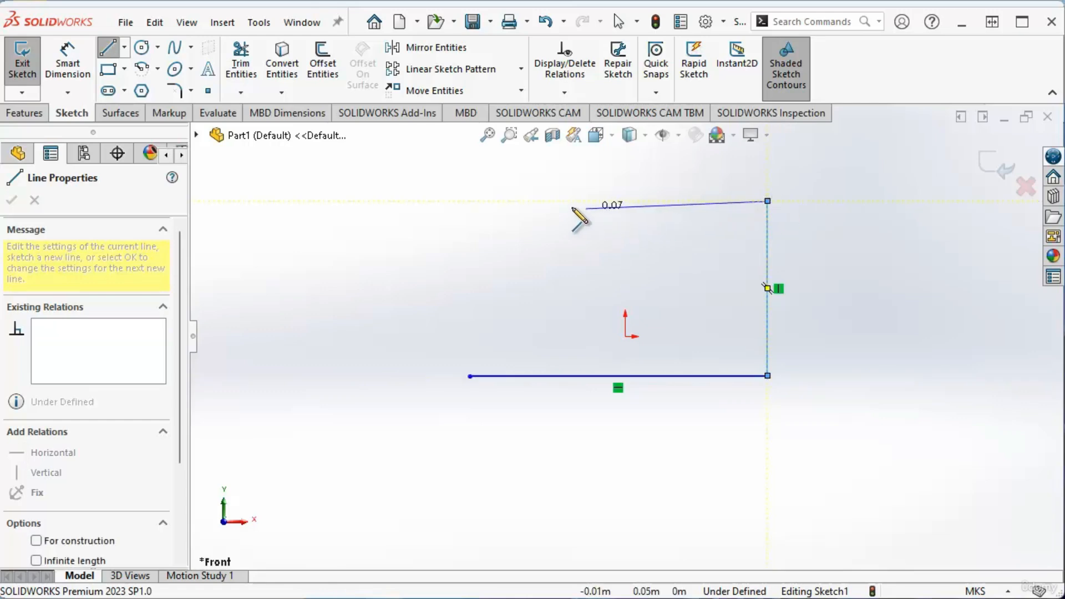
{"action": "left_click", "coordinate": [471, 201]}
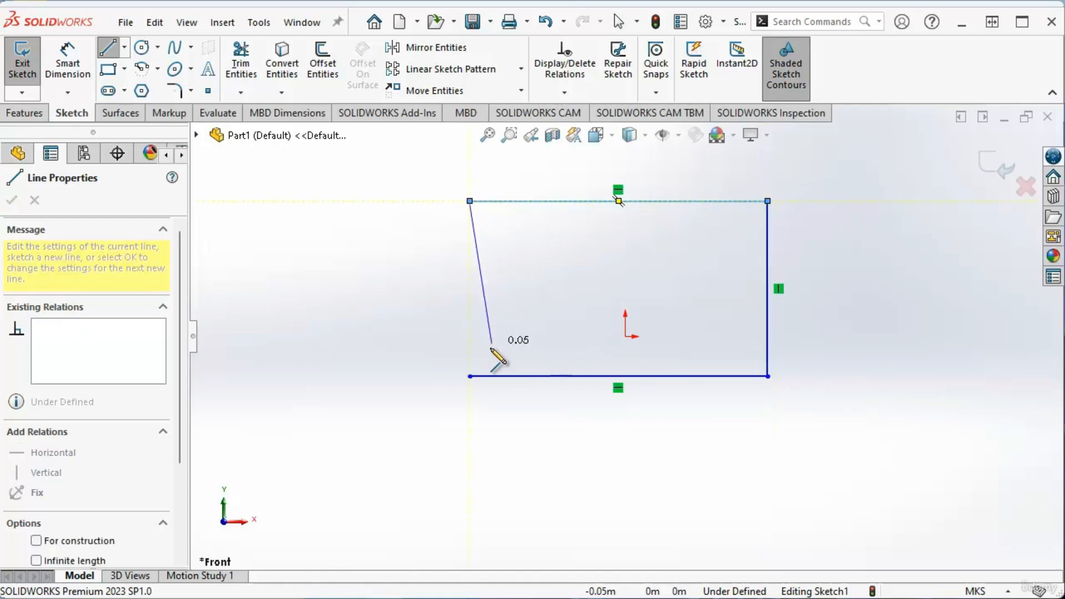
{"action": "left_click", "coordinate": [470, 376]}
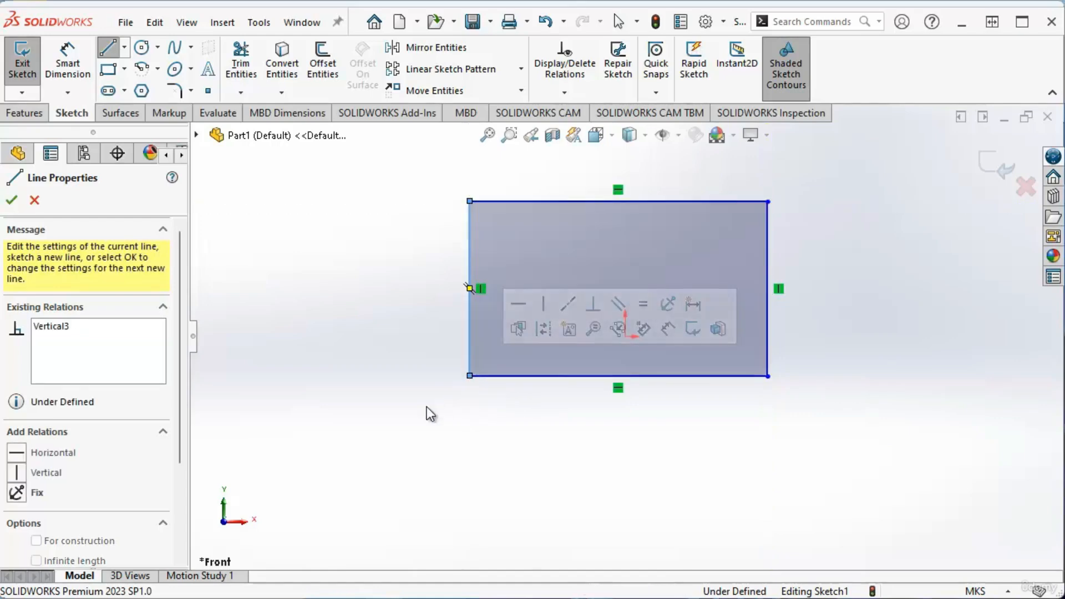
{"action": "key", "text": "Escape"}
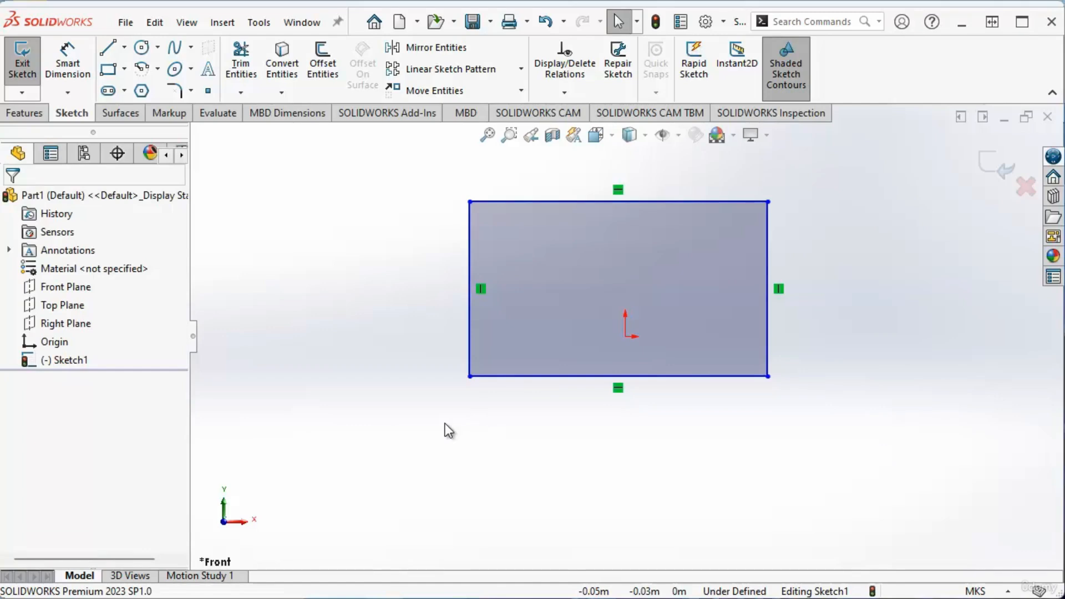
Select all four lines of the rectangle and delete them.
{"action": "left_click_drag", "start_coordinate": [402, 152], "coordinate": [851, 417]}
{"action": "left_click_drag", "start_coordinate": [398, 170], "coordinate": [851, 437]}
{"action": "left_click_drag", "start_coordinate": [402, 175], "coordinate": [847, 439]}
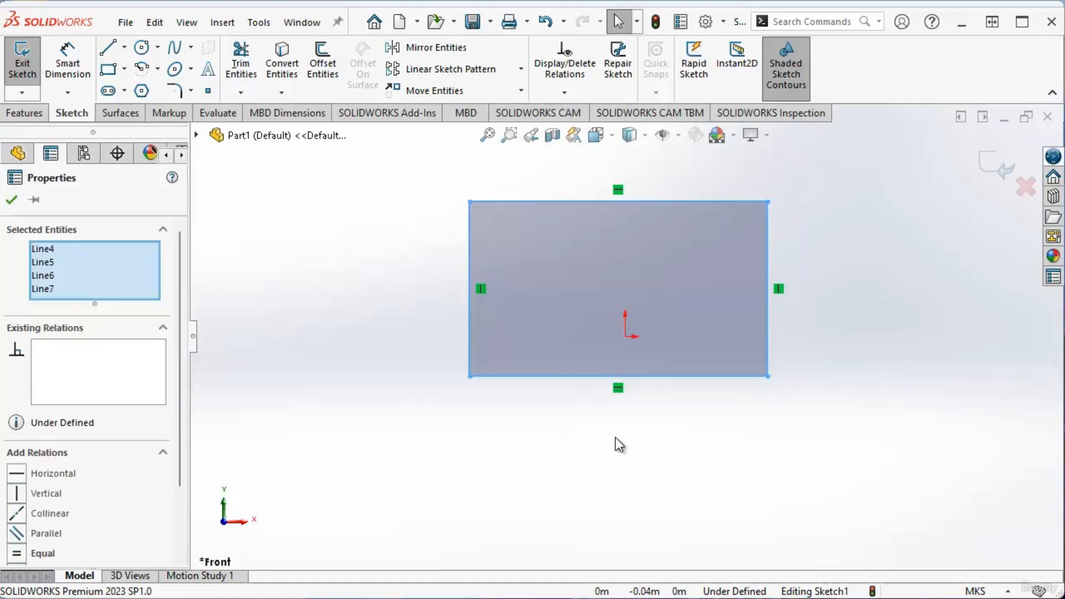
{"action": "key", "text": "Delete"}
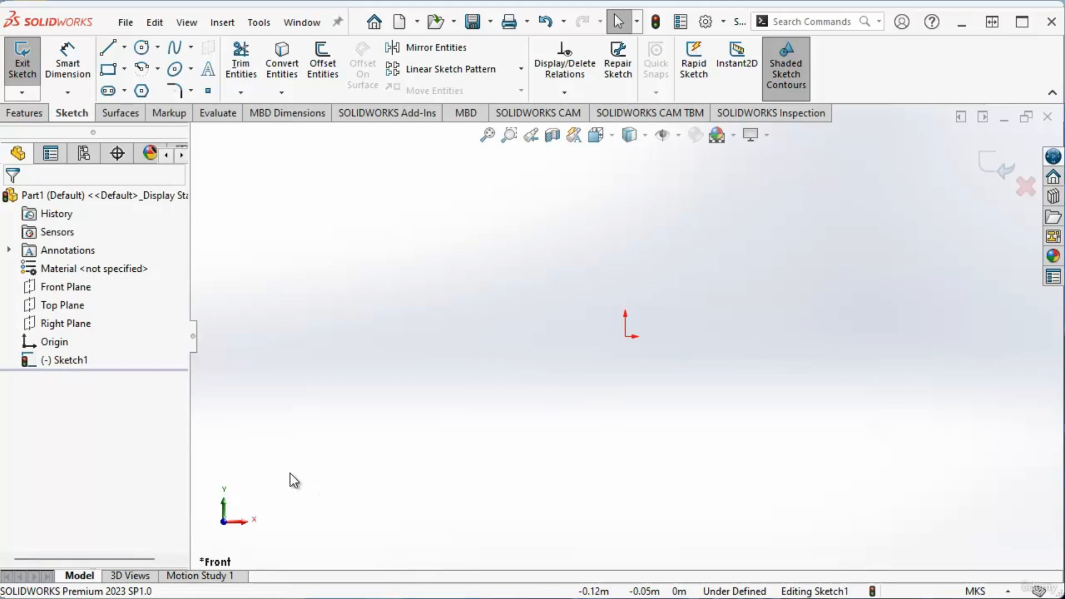
Change the document's unit system to MMGS (millimeter, gram, second).
{"action": "scroll", "coordinate": [307, 487], "scroll_direction": "up", "scroll_amount": 3}
{"action": "scroll", "coordinate": [837, 252], "scroll_direction": "down", "scroll_amount": 3}
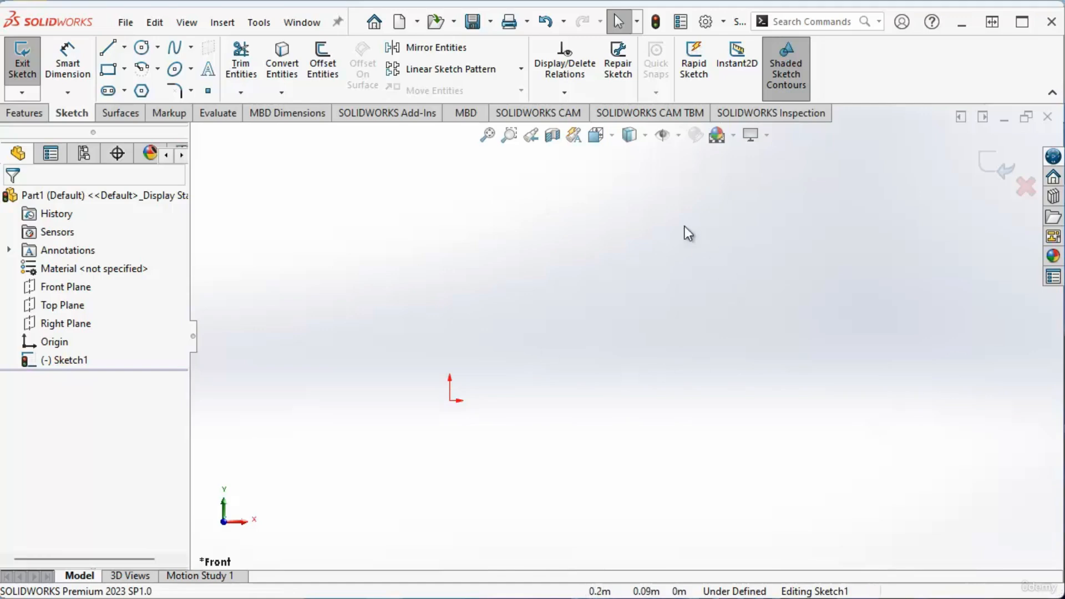
{"action": "left_click", "coordinate": [108, 50]}
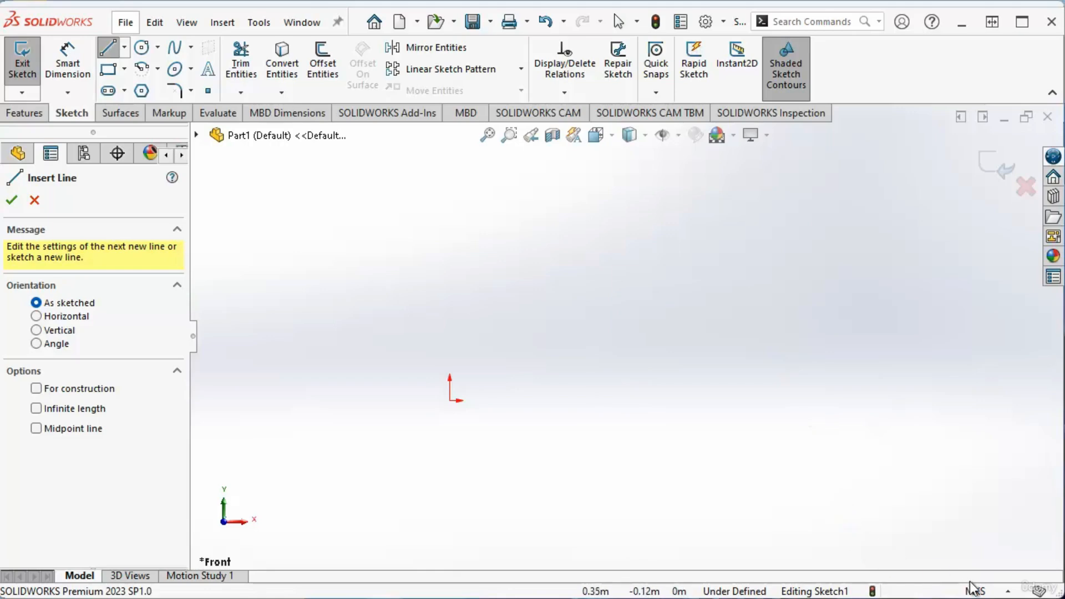
{"action": "left_click", "coordinate": [1006, 593]}
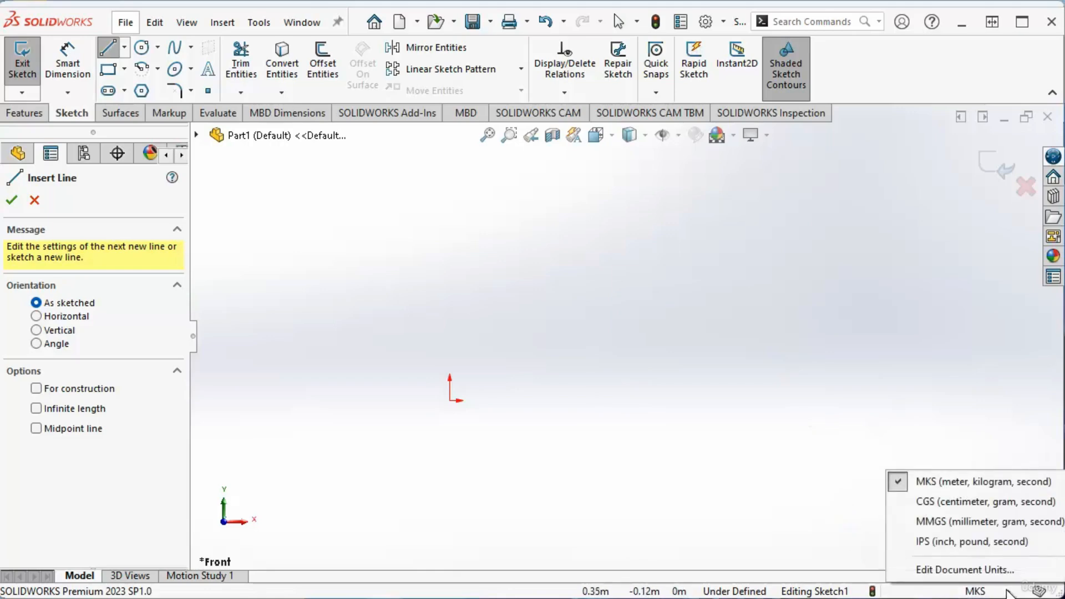
{"action": "left_click", "coordinate": [901, 522]}
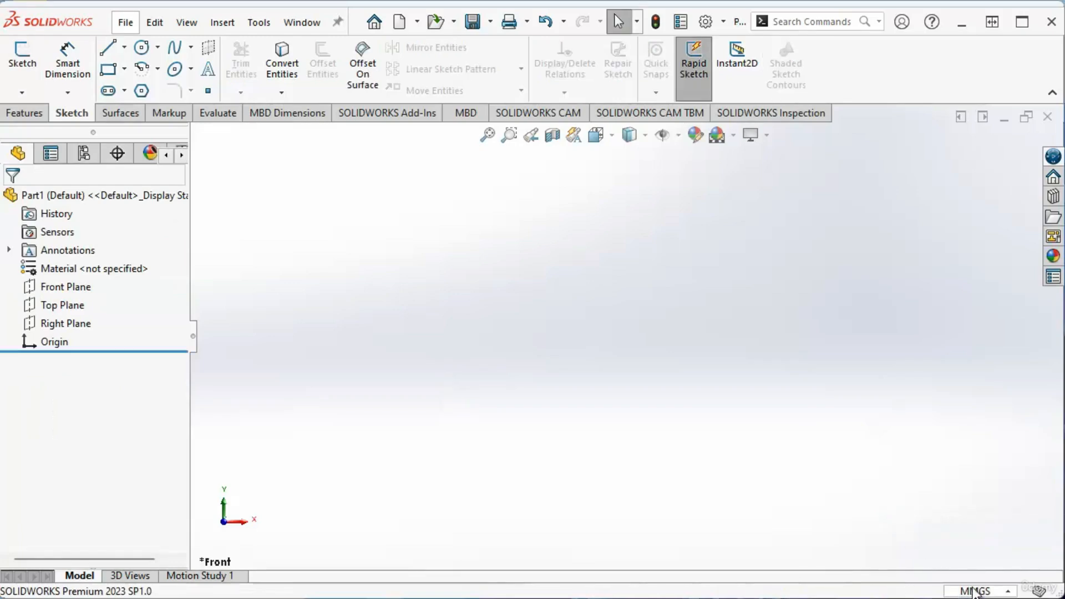
Start a new sketch on the Front Plane.
{"action": "left_click", "coordinate": [107, 50]}
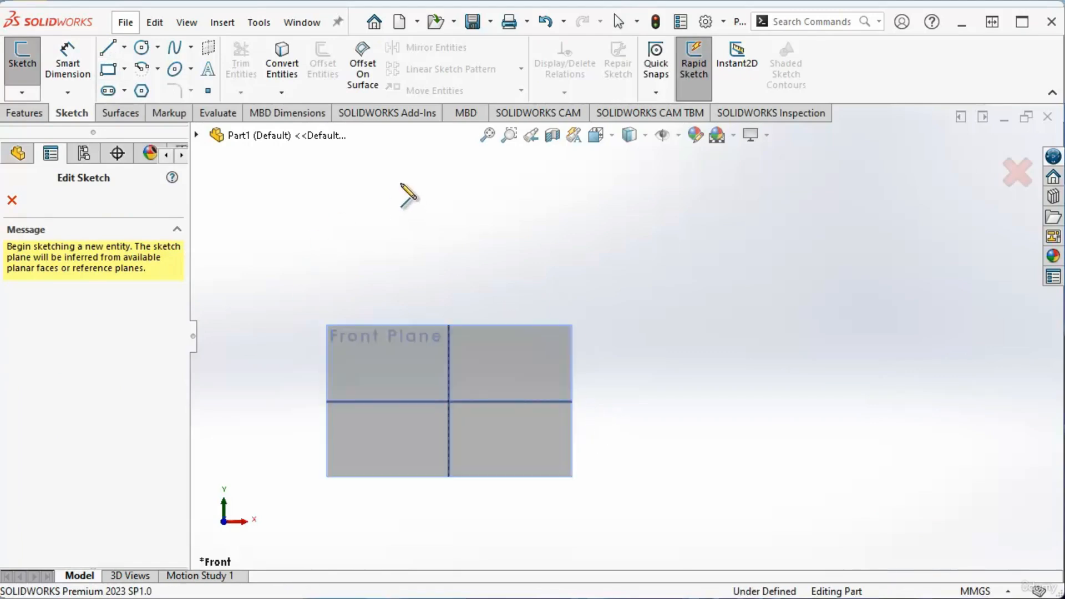
{"action": "key", "text": "Escape"}
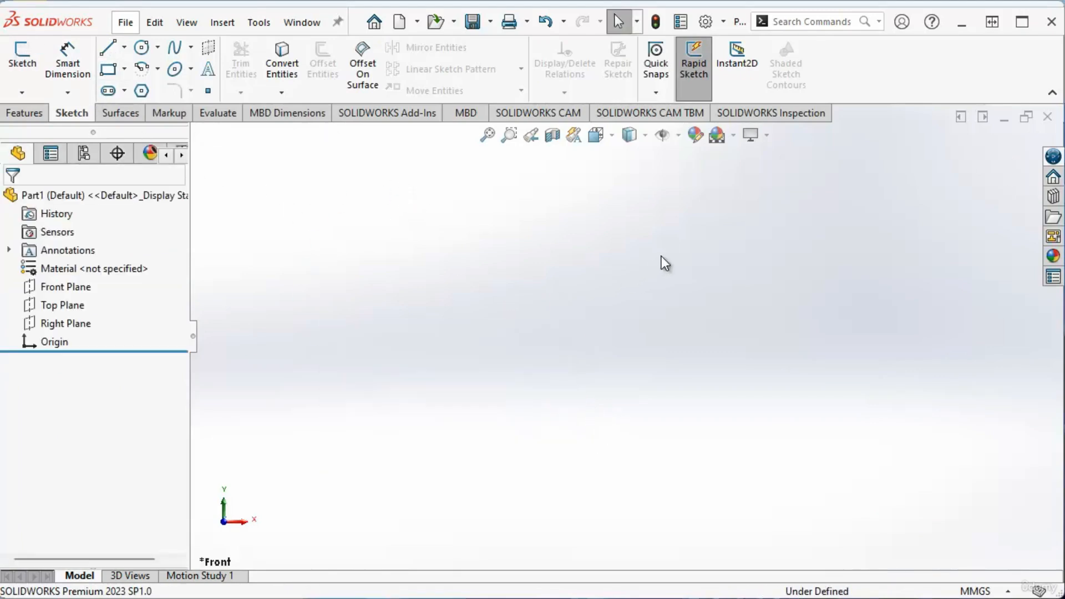
{"action": "left_click", "coordinate": [22, 61]}
{"action": "middle_click_drag", "start_coordinate": [653, 268], "coordinate": [627, 310]}
{"action": "left_click", "coordinate": [528, 368]}
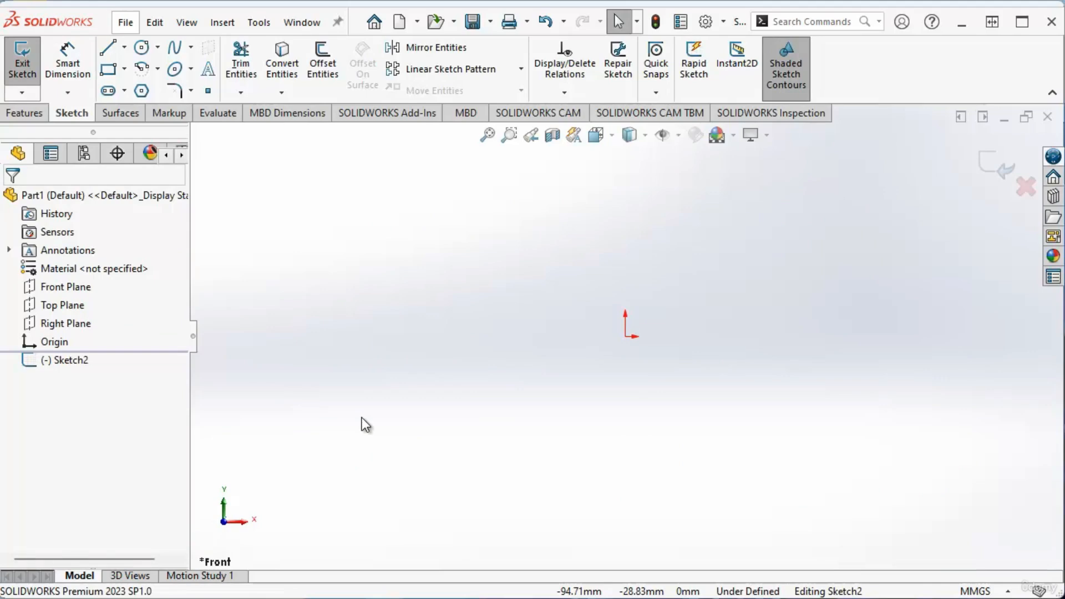
Sketch the E-profile's vertical left edge about 64 mm long, its horizontal base and the lower arm as connected lines, up and right of the origin.
{"action": "left_click", "coordinate": [113, 48]}
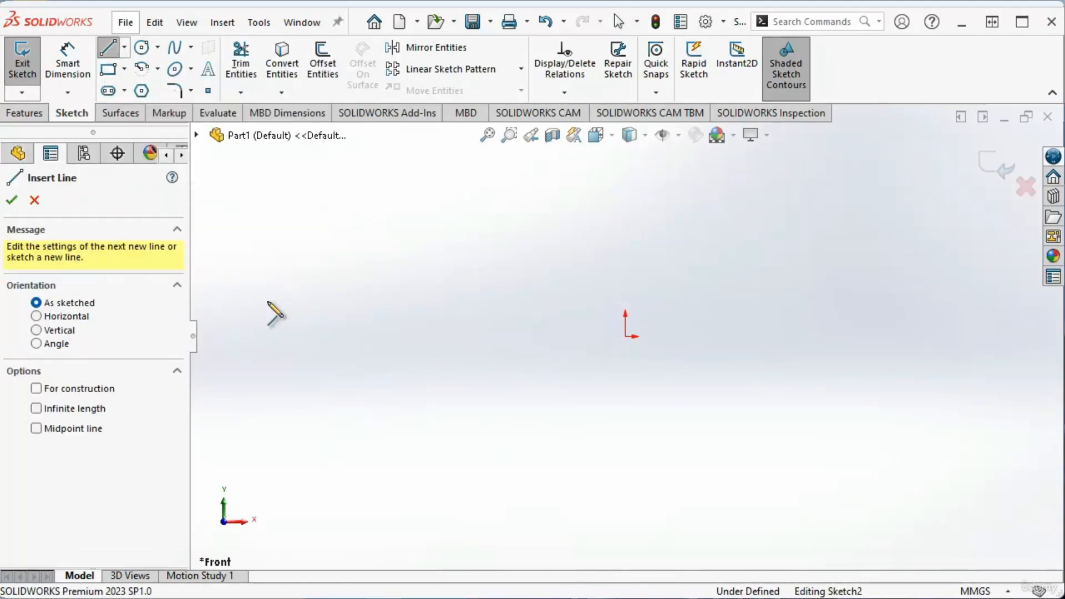
{"action": "scroll", "coordinate": [337, 460], "scroll_direction": "down", "scroll_amount": 2}
{"action": "scroll", "coordinate": [338, 460], "scroll_direction": "up", "scroll_amount": 3}
{"action": "scroll", "coordinate": [350, 481], "scroll_direction": "down", "scroll_amount": 1}
{"action": "scroll", "coordinate": [350, 481], "scroll_direction": "up", "scroll_amount": 1}
{"action": "scroll", "coordinate": [929, 190], "scroll_direction": "down", "scroll_amount": 5}
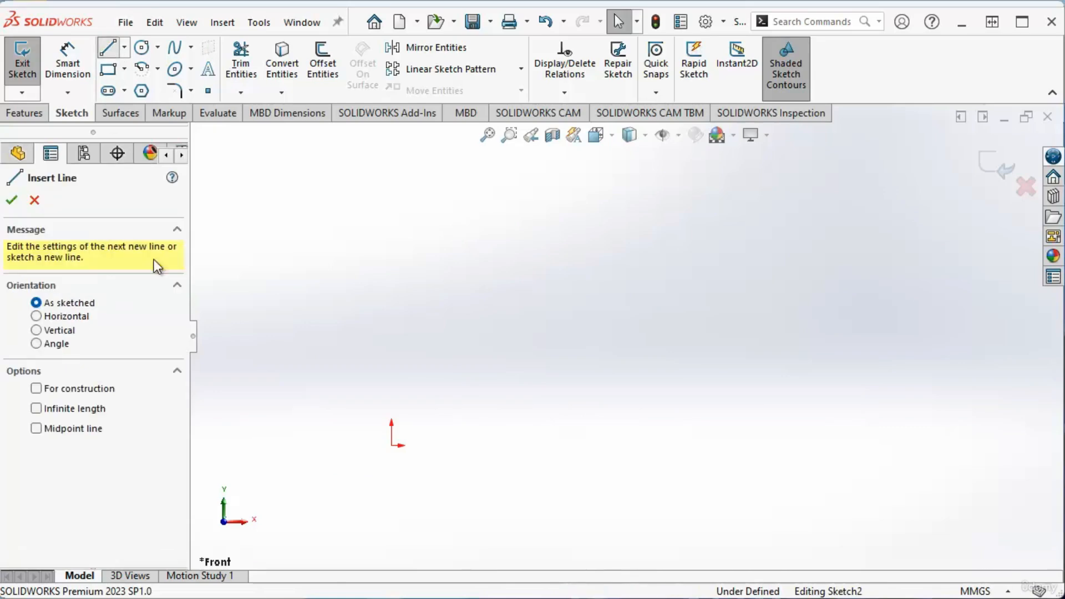
{"action": "left_click", "coordinate": [453, 207]}
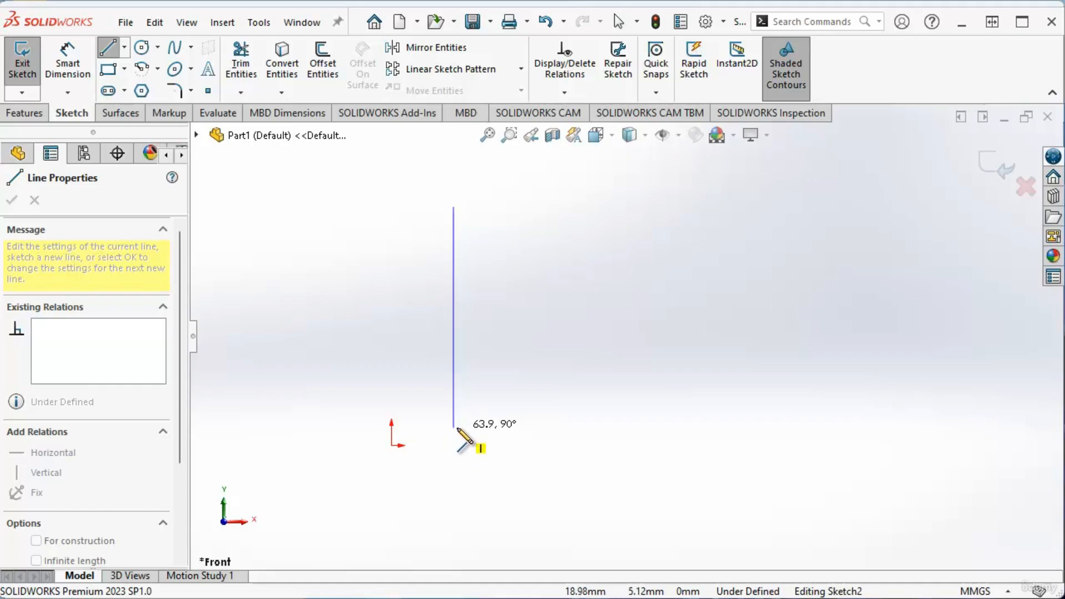
{"action": "left_click", "coordinate": [454, 427]}
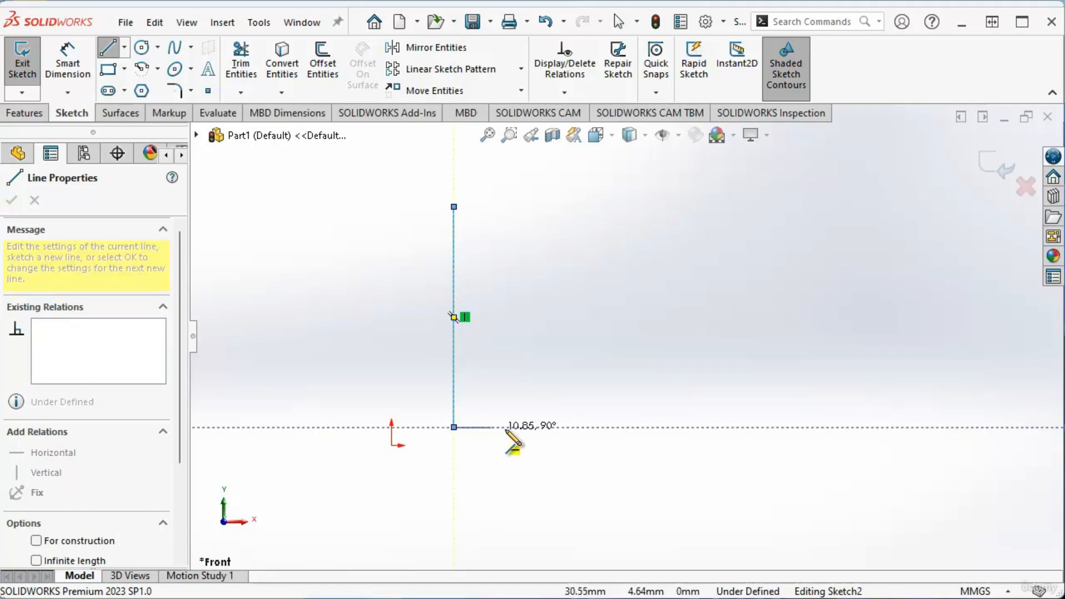
{"action": "left_click", "coordinate": [573, 427]}
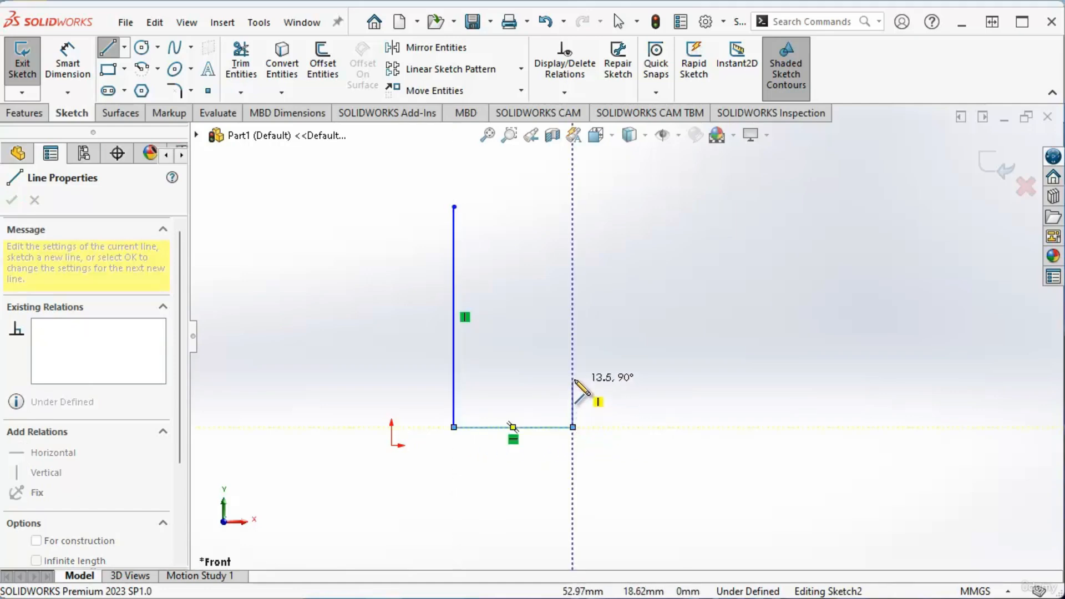
{"action": "left_click", "coordinate": [573, 378]}
{"action": "left_click", "coordinate": [513, 378]}
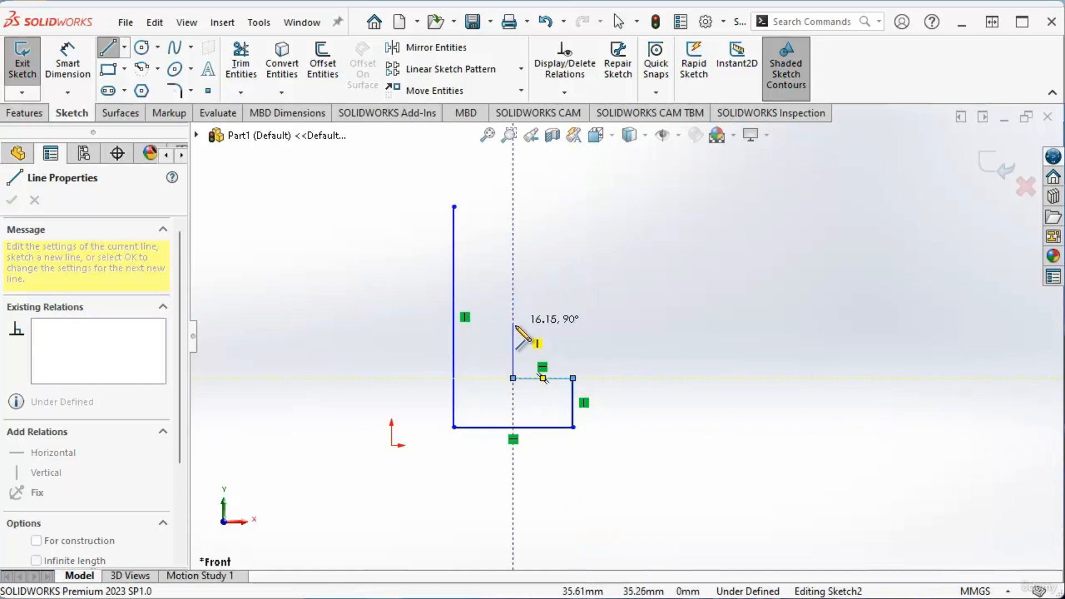
Continue the line chain around the E-profile's middle and upper arms, closing it with a slanted line to the left edge's upper endpoint.
{"action": "left_click", "coordinate": [513, 325]}
{"action": "left_click", "coordinate": [553, 325]}
{"action": "left_click", "coordinate": [553, 279]}
{"action": "left_click", "coordinate": [497, 279]}
{"action": "left_click", "coordinate": [498, 236]}
{"action": "left_click", "coordinate": [592, 236]}
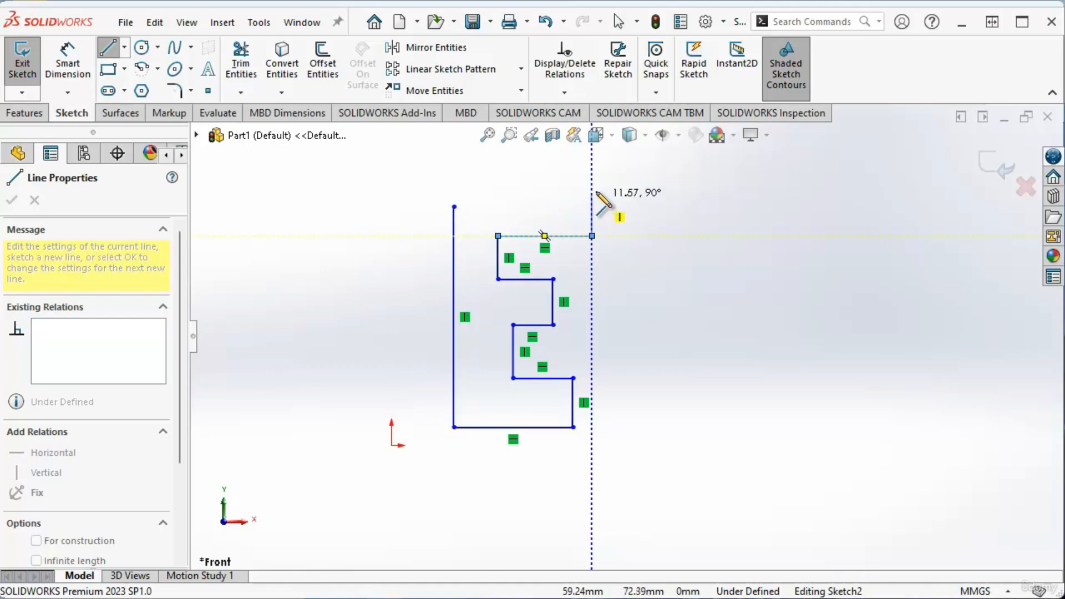
{"action": "left_click", "coordinate": [592, 181]}
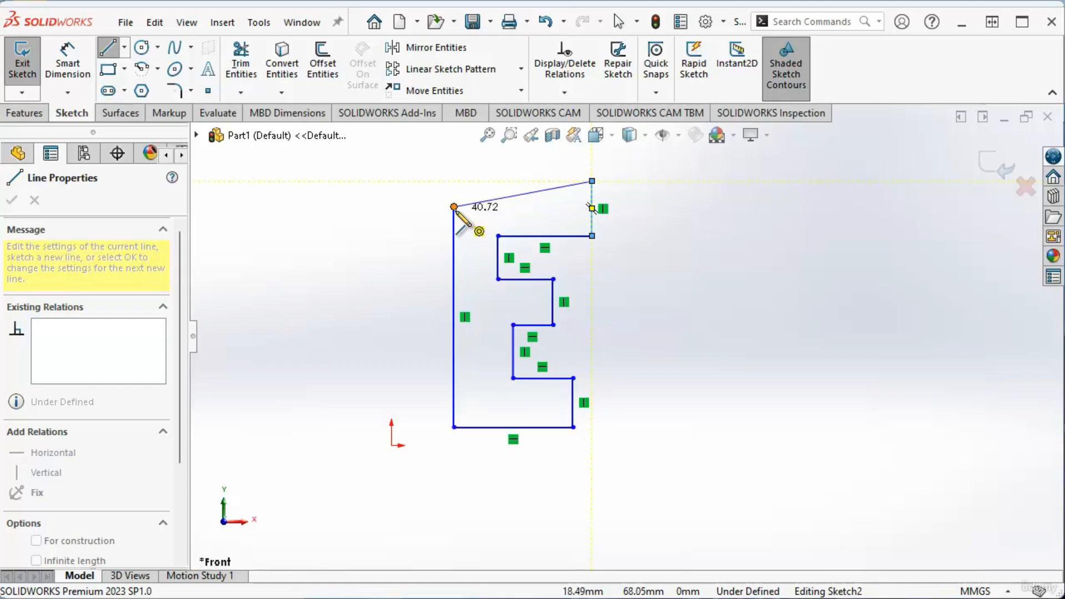
{"action": "left_click", "coordinate": [454, 206]}
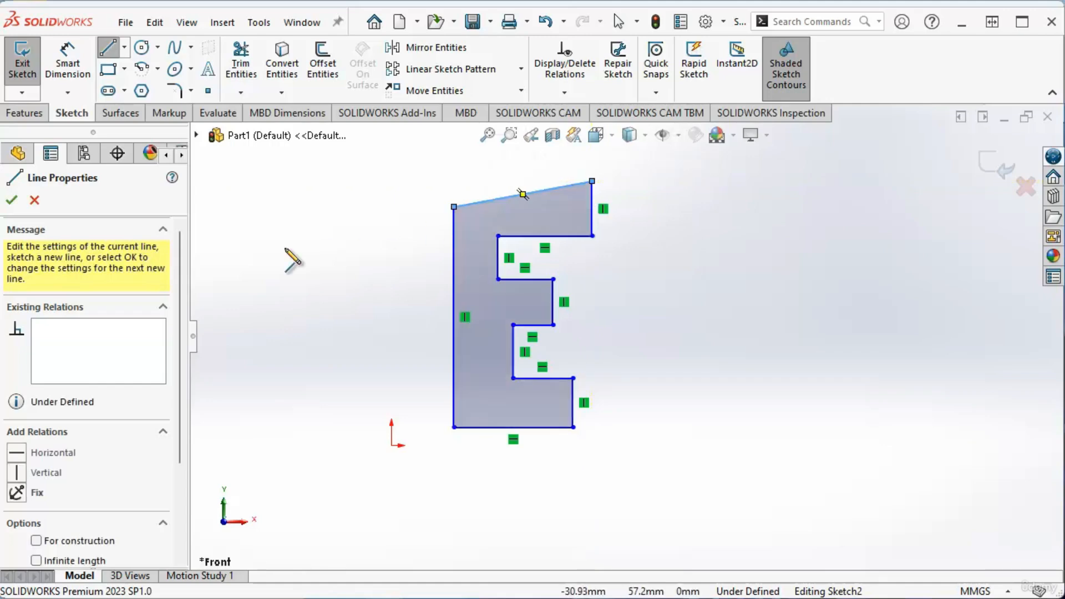
{"action": "key", "text": "Escape"}
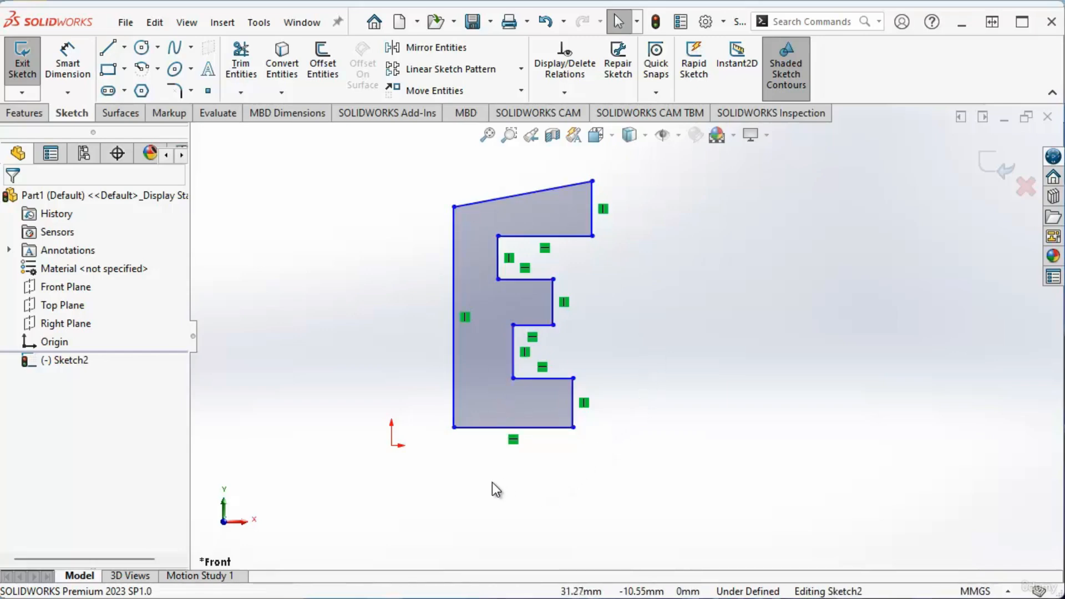
Turn Shaded Sketch Contours off and back on to compare how the closed profile is displayed.
{"action": "scroll", "coordinate": [487, 481], "scroll_direction": "down", "scroll_amount": 1}
{"action": "scroll", "coordinate": [485, 480], "scroll_direction": "up", "scroll_amount": 3}
{"action": "scroll", "coordinate": [604, 200], "scroll_direction": "down", "scroll_amount": 2}
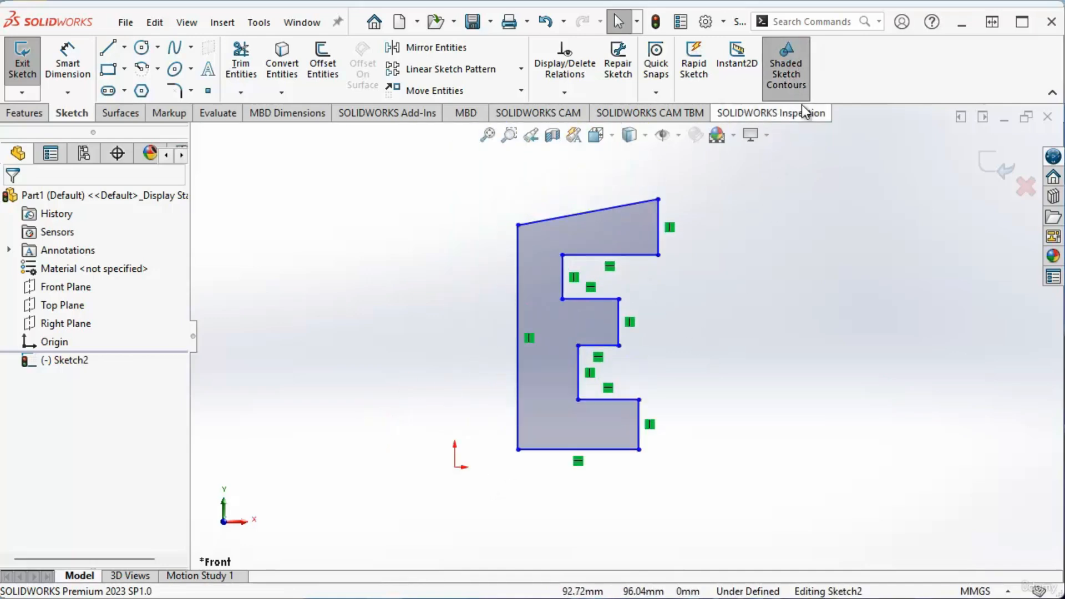
{"action": "left_click", "coordinate": [794, 71]}
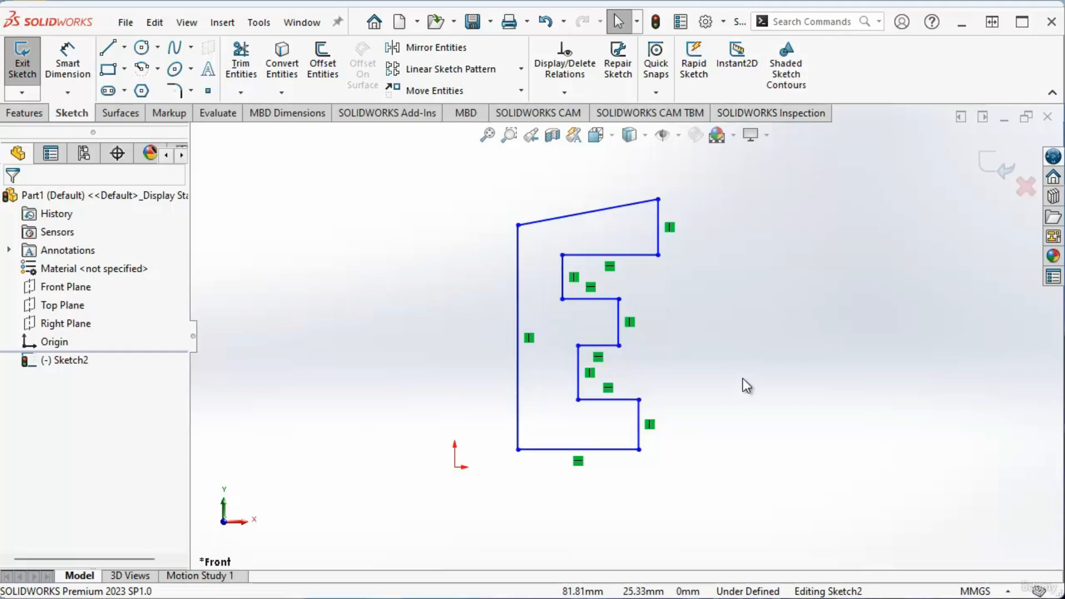
{"action": "left_click", "coordinate": [785, 70]}
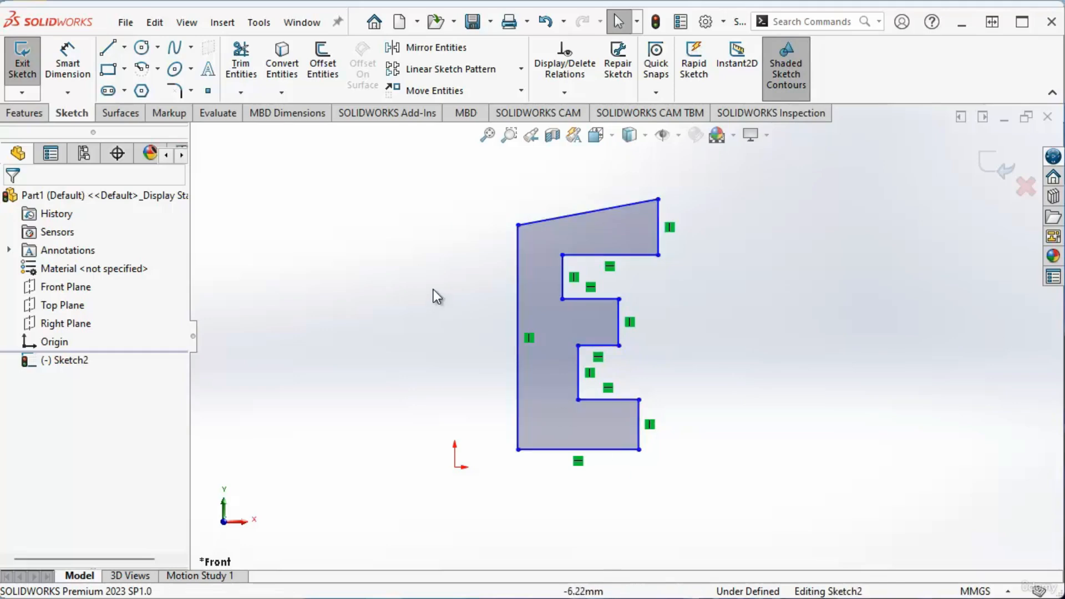
Add a Horizontal relation to the slanted line along the top of the E-profile.
{"action": "scroll", "coordinate": [442, 269], "scroll_direction": "down", "scroll_amount": 2}
{"action": "scroll", "coordinate": [643, 364], "scroll_direction": "up", "scroll_amount": 2}
{"action": "scroll", "coordinate": [671, 449], "scroll_direction": "down", "scroll_amount": 3}
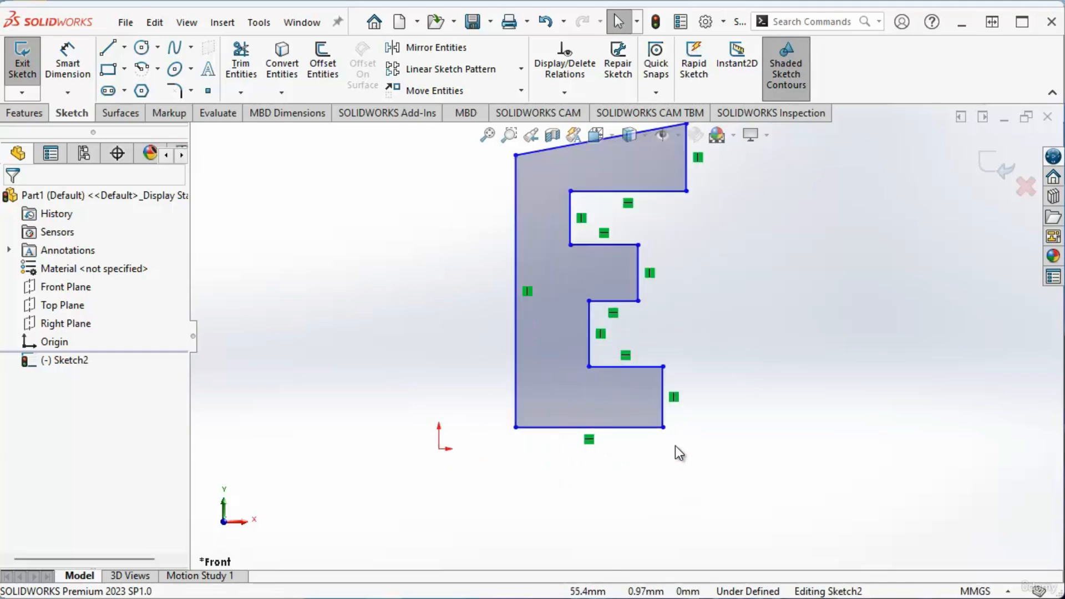
{"action": "scroll", "coordinate": [524, 482], "scroll_direction": "up", "scroll_amount": 1}
{"action": "scroll", "coordinate": [621, 295], "scroll_direction": "down", "scroll_amount": 1}
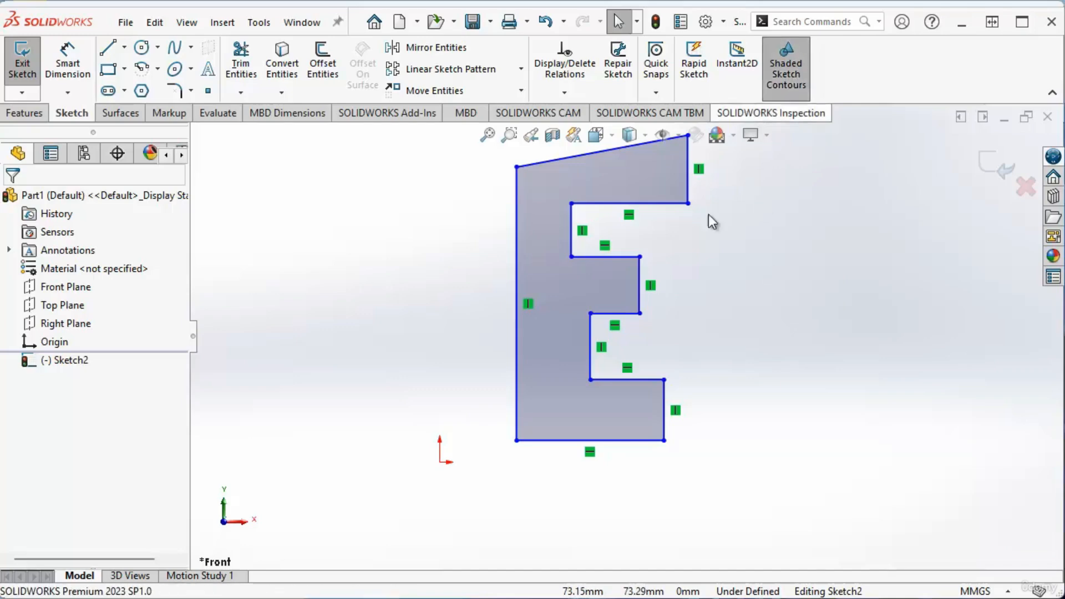
{"action": "key", "text": "z"}
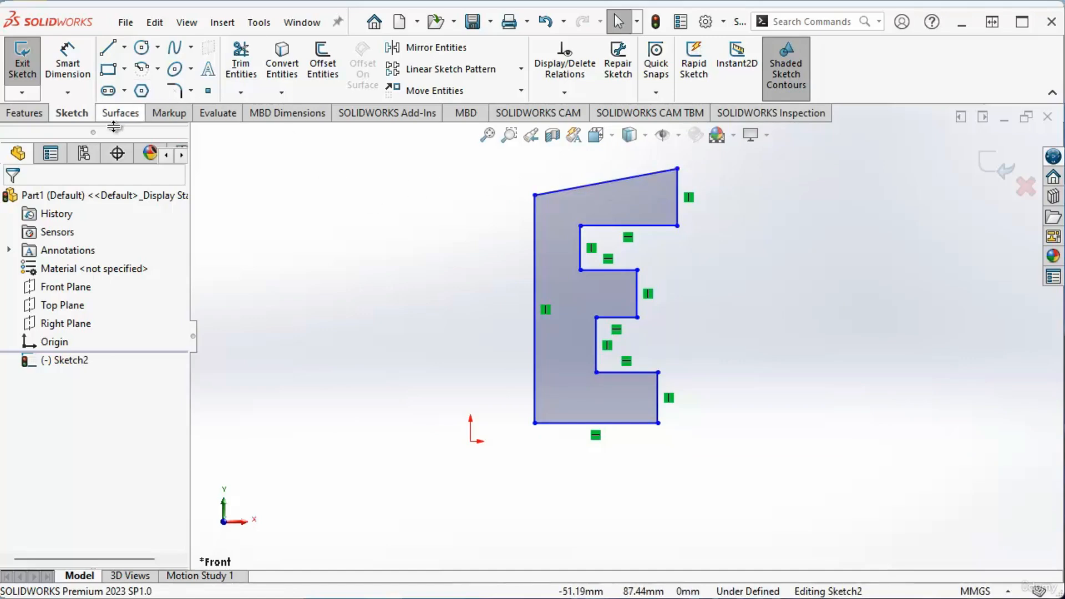
{"action": "left_click", "coordinate": [614, 177]}
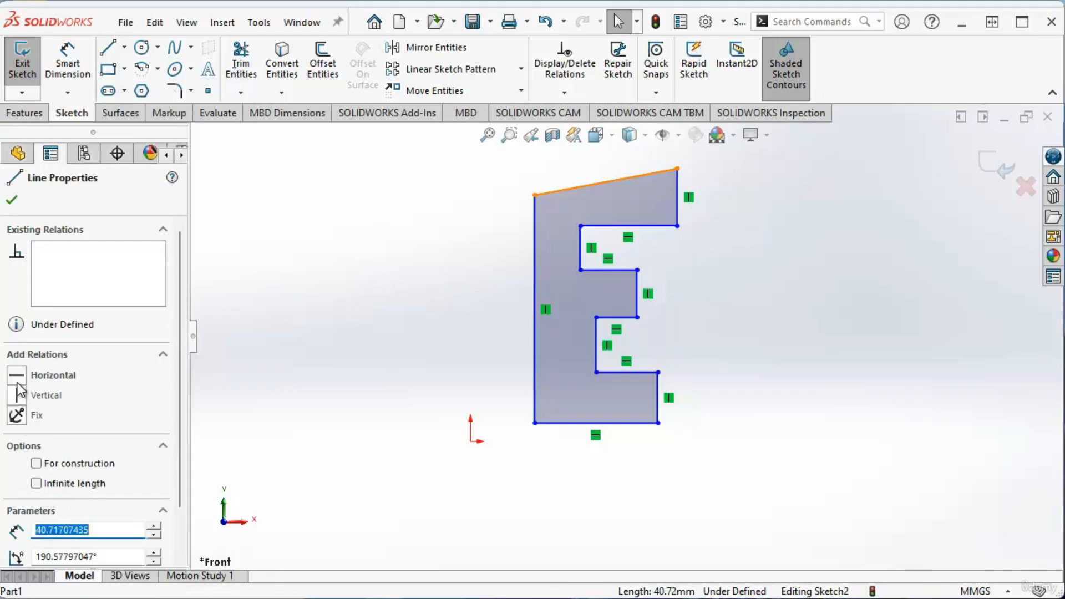
{"action": "left_click", "coordinate": [18, 376]}
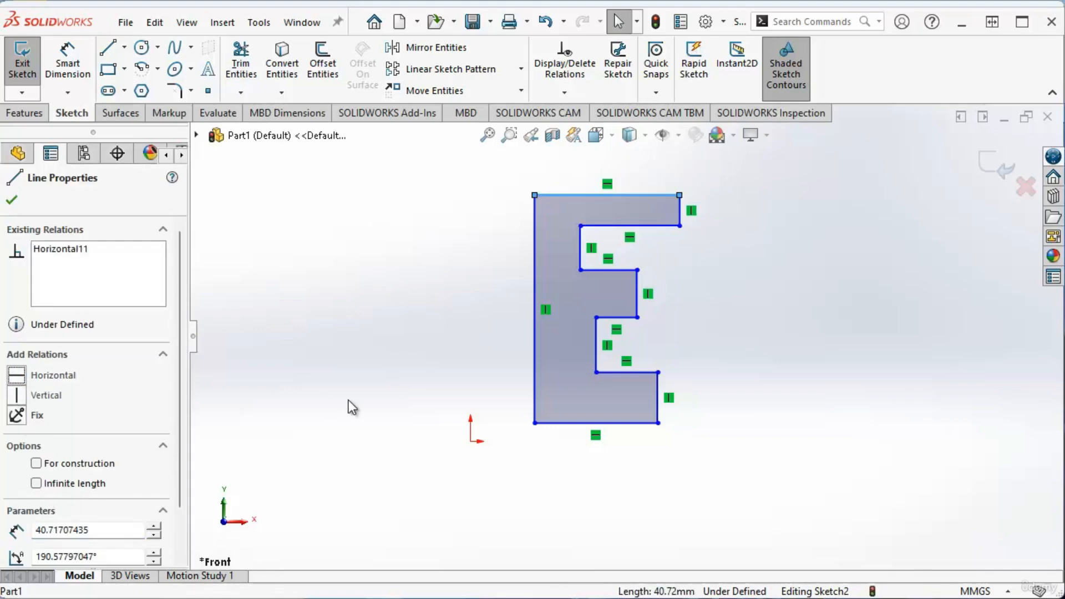
{"action": "left_click", "coordinate": [12, 201]}
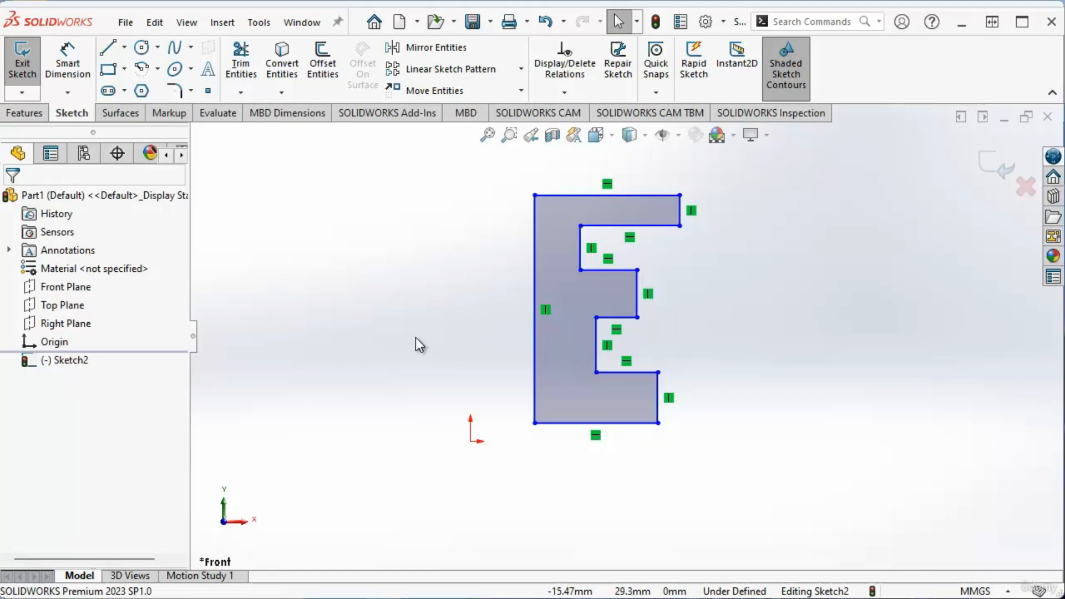
Compare the sketch with the Example-1 drawing and make the vertical end edges of the lower and upper arms collinear.
{"action": "scroll", "coordinate": [322, 309], "scroll_direction": "down", "scroll_amount": 1}
{"action": "scroll", "coordinate": [321, 311], "scroll_direction": "up", "scroll_amount": 2}
{"action": "scroll", "coordinate": [799, 331], "scroll_direction": "down", "scroll_amount": 1}
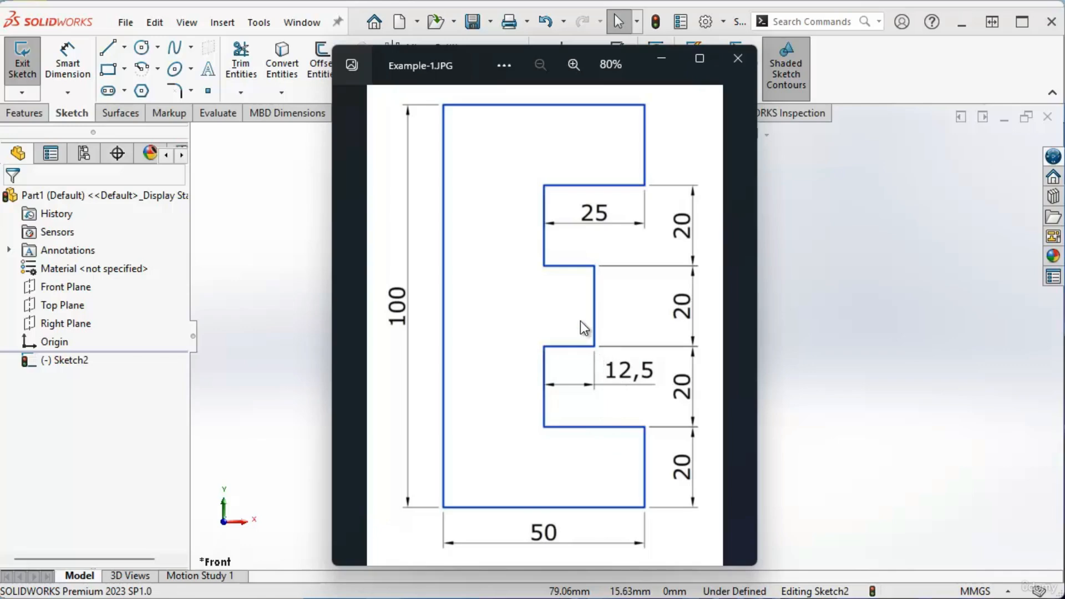
{"action": "left_click", "coordinate": [661, 56]}
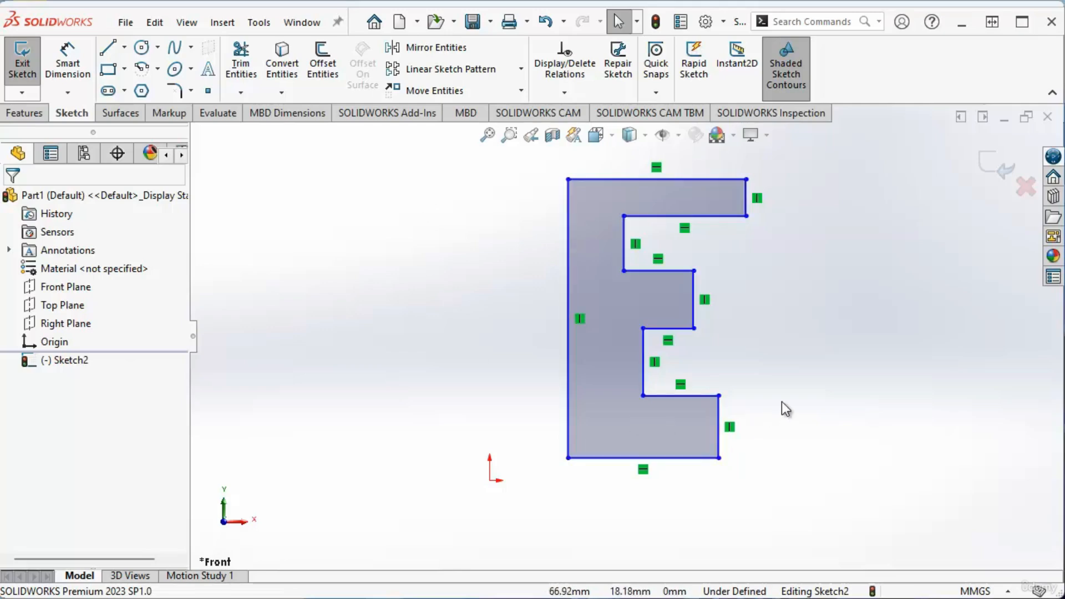
{"action": "left_click", "coordinate": [719, 421]}
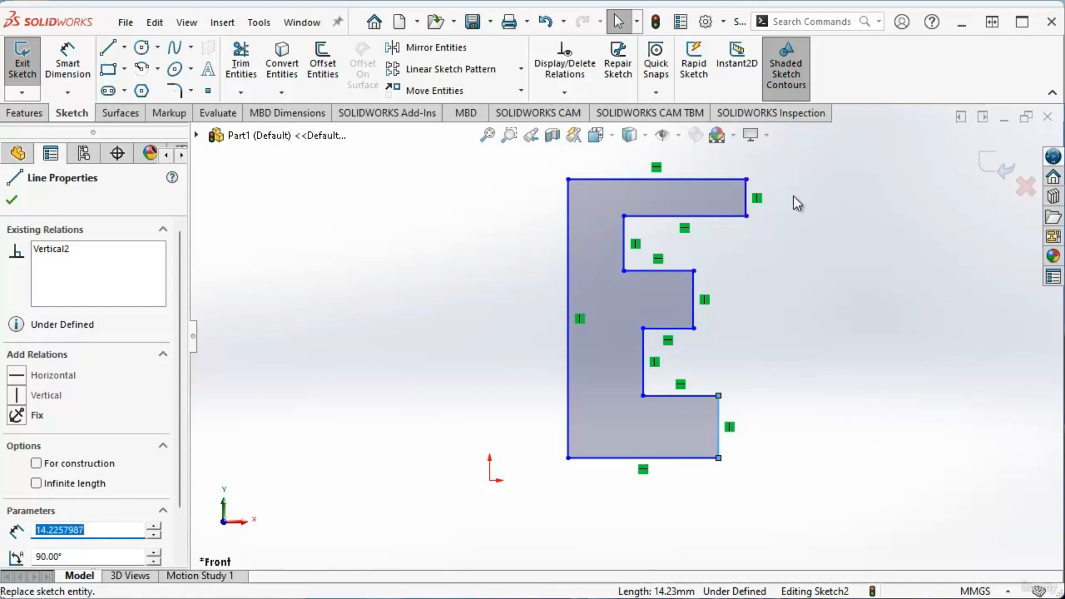
{"action": "left_click", "coordinate": [746, 199], "text": "ctrl"}
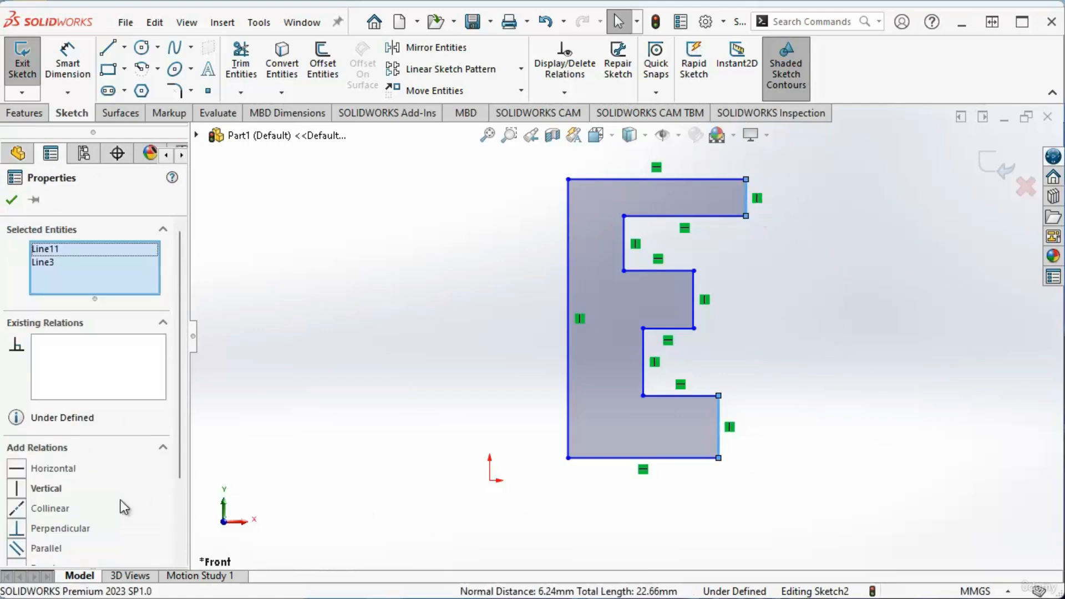
{"action": "left_click", "coordinate": [16, 509]}
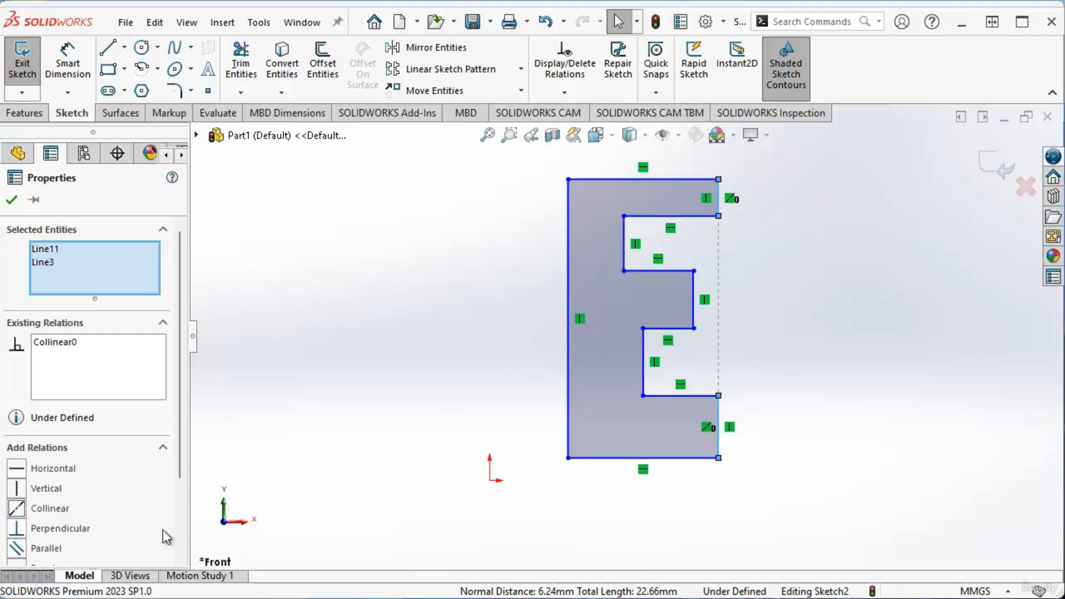
{"action": "left_click", "coordinate": [703, 326]}
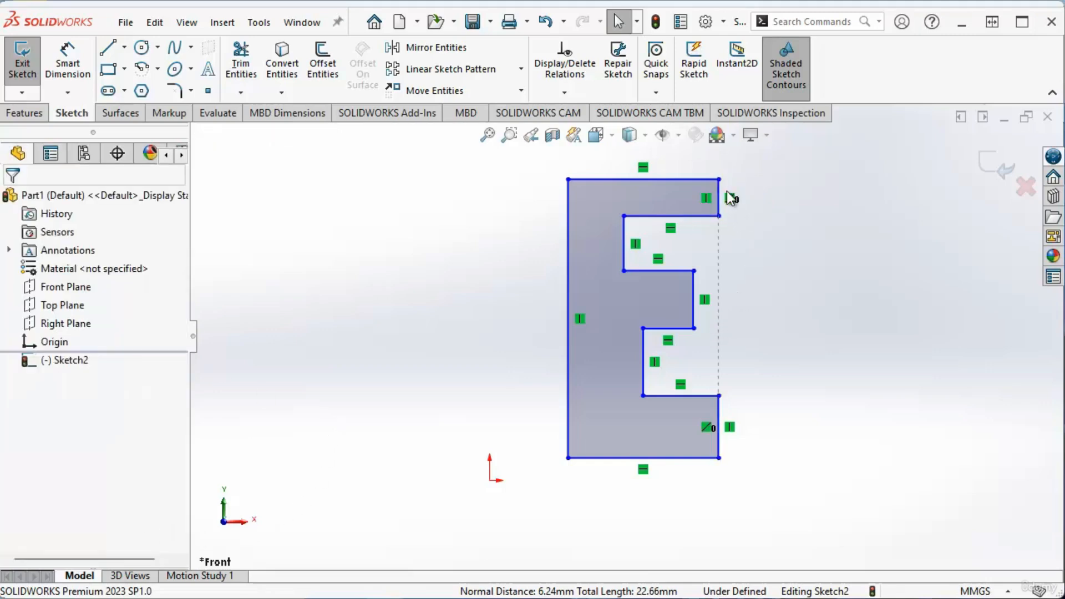
Make the inner vertical edges of the upper and lower notches collinear.
{"action": "left_click", "coordinate": [627, 231]}
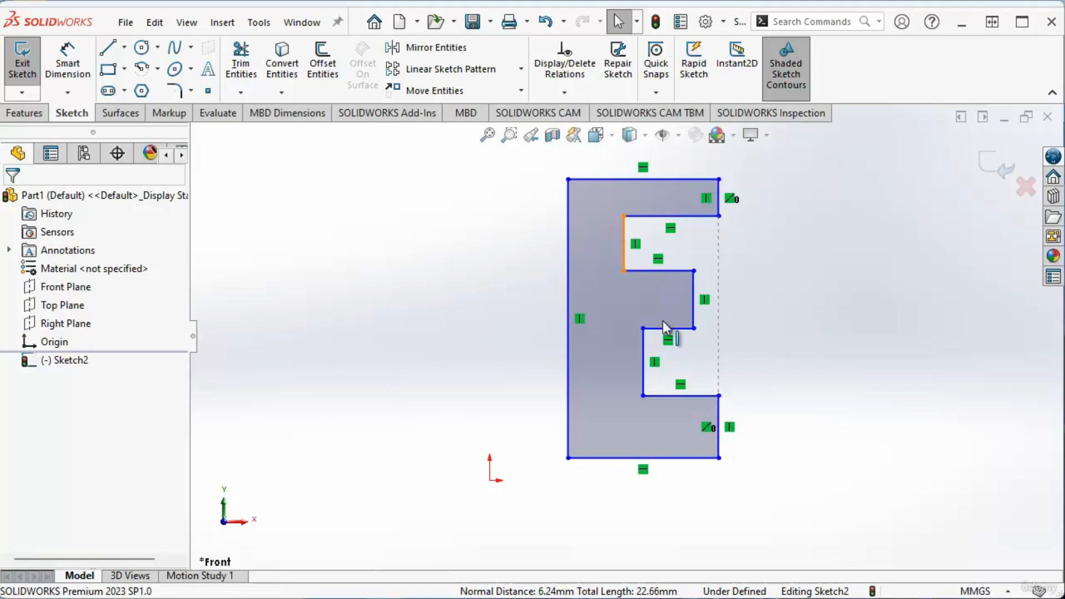
{"action": "left_click", "coordinate": [643, 350], "text": "ctrl"}
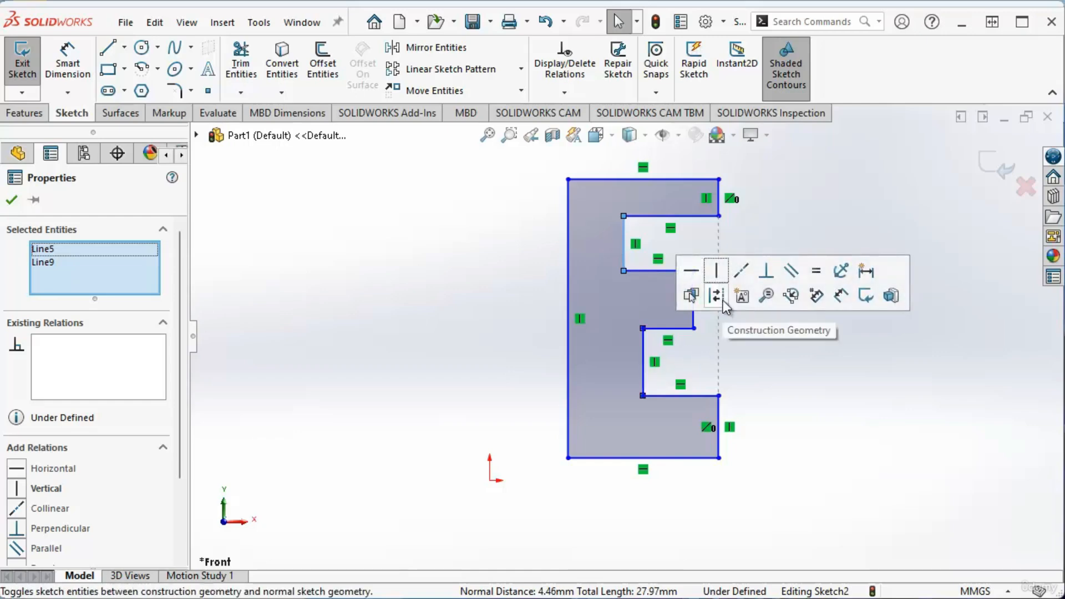
{"action": "left_click", "coordinate": [743, 272]}
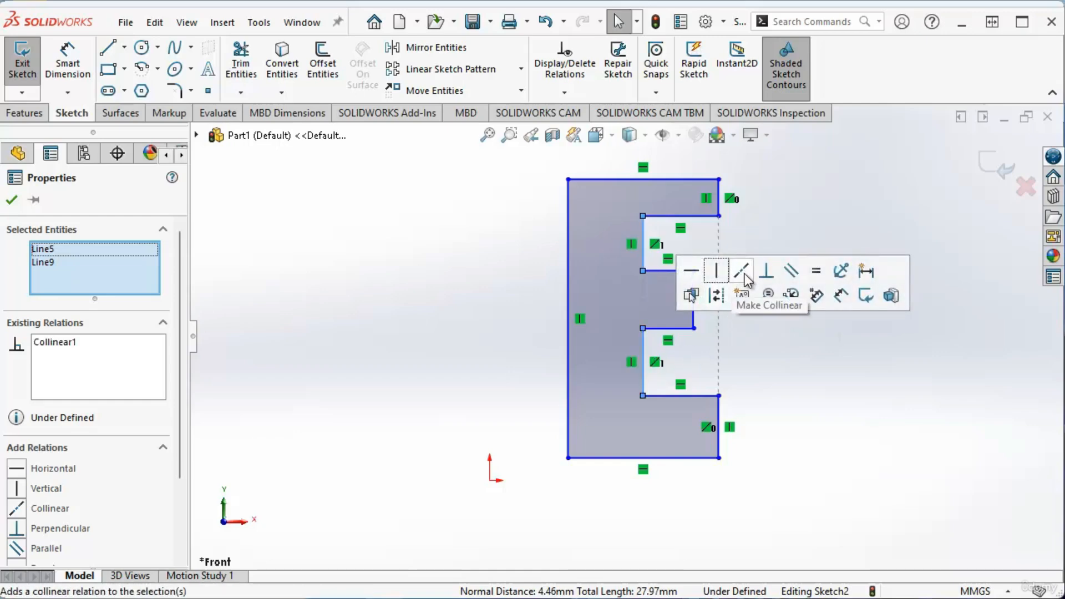
{"action": "left_click", "coordinate": [818, 389]}
Apply an Equal relation to the lower arm's end edge, both notches' inner vertical edges and the middle arm's end edge.
{"action": "left_click", "coordinate": [719, 436]}
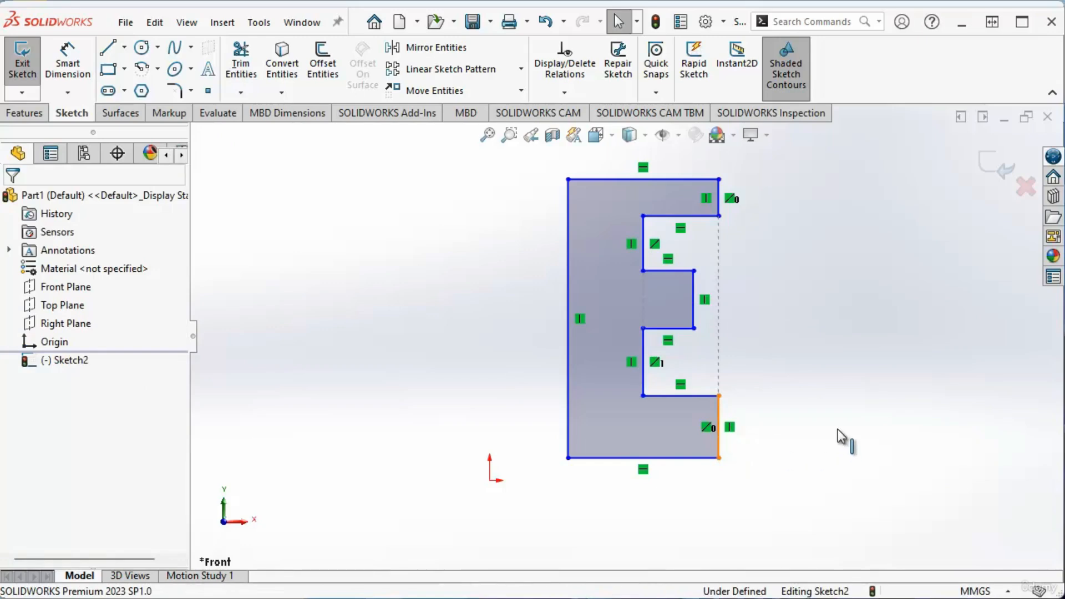
{"action": "left_click", "coordinate": [644, 345], "text": "ctrl"}
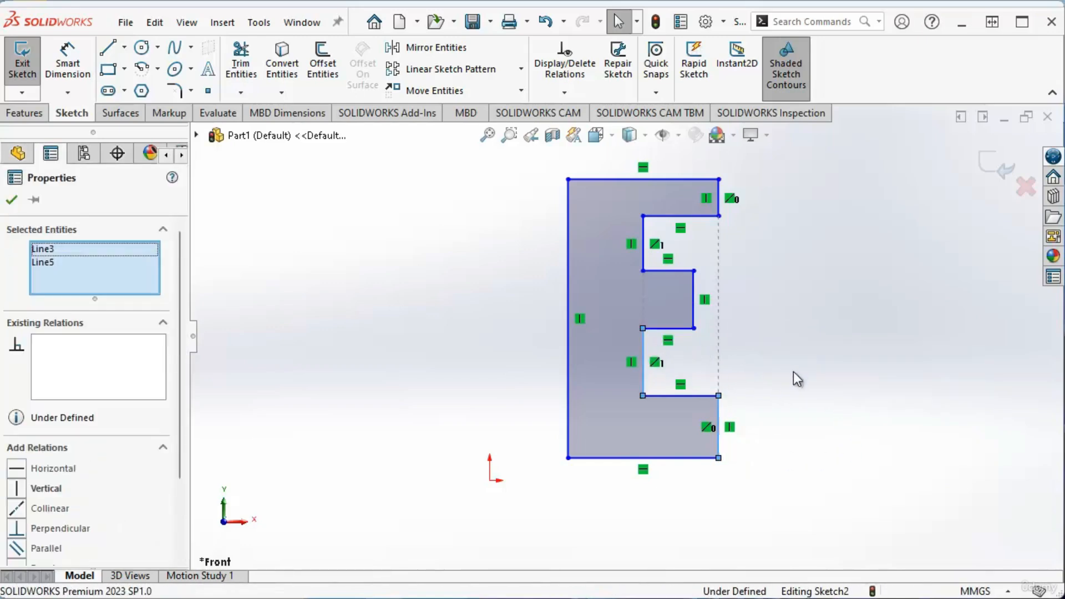
{"action": "left_click", "coordinate": [694, 311], "text": "ctrl"}
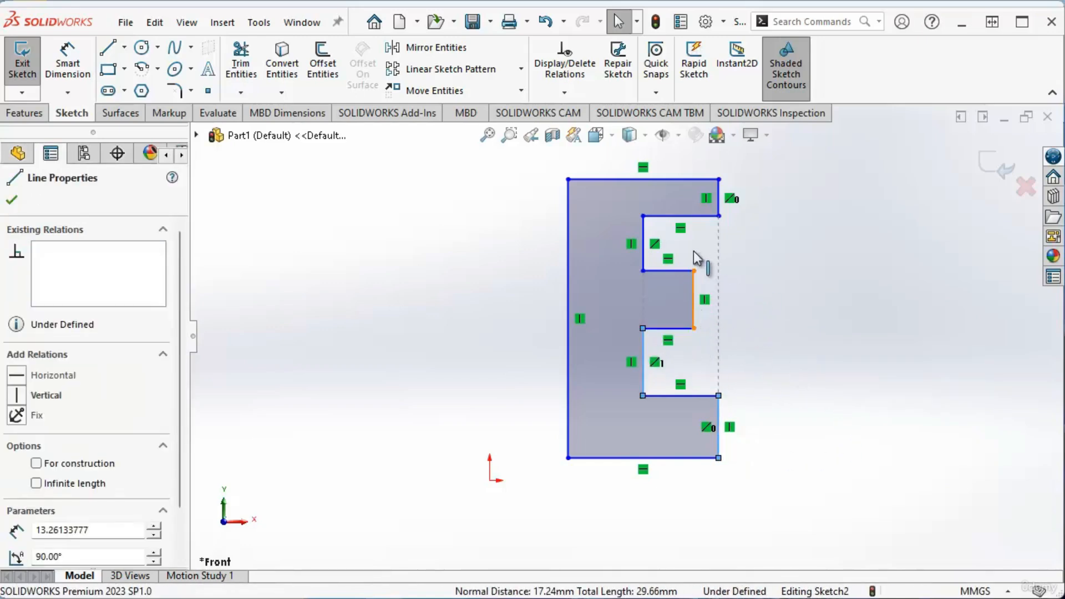
{"action": "left_click", "coordinate": [644, 232], "text": "ctrl"}
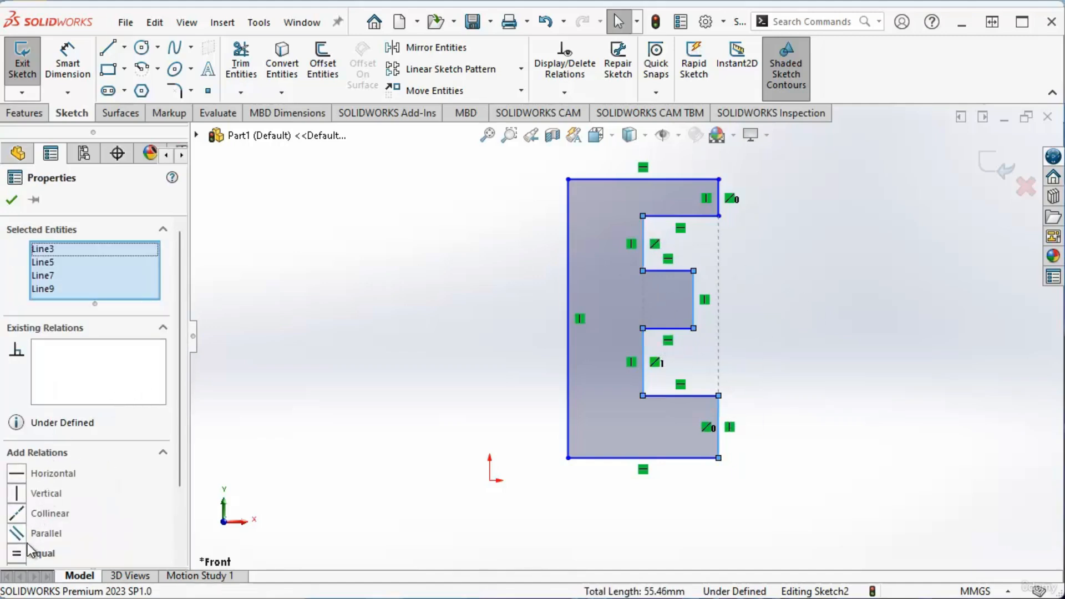
{"action": "scroll", "coordinate": [20, 561], "scroll_direction": "down", "scroll_amount": 2}
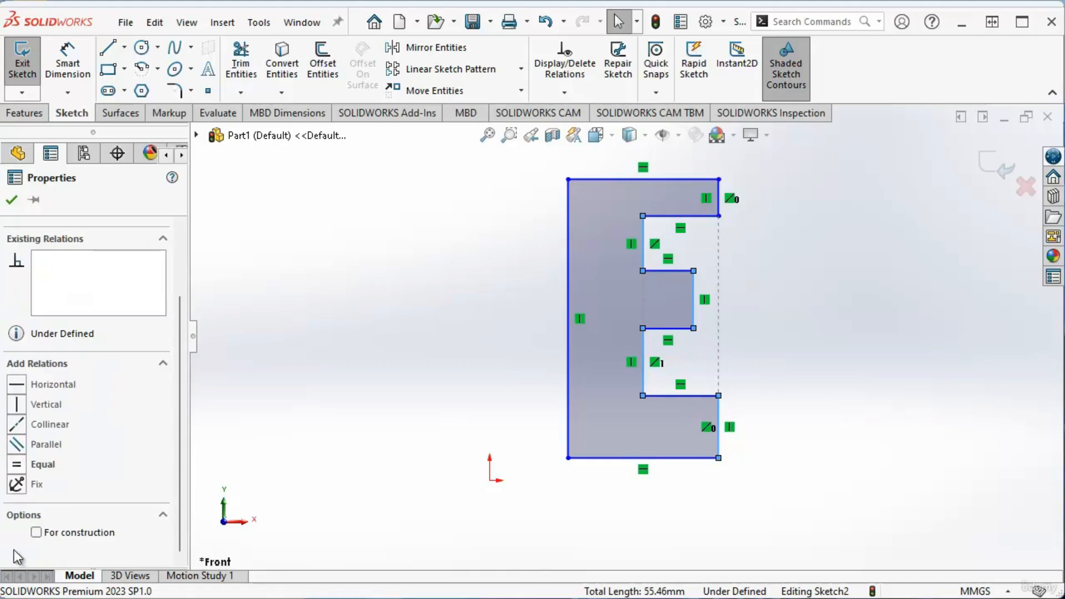
{"action": "left_click", "coordinate": [17, 464]}
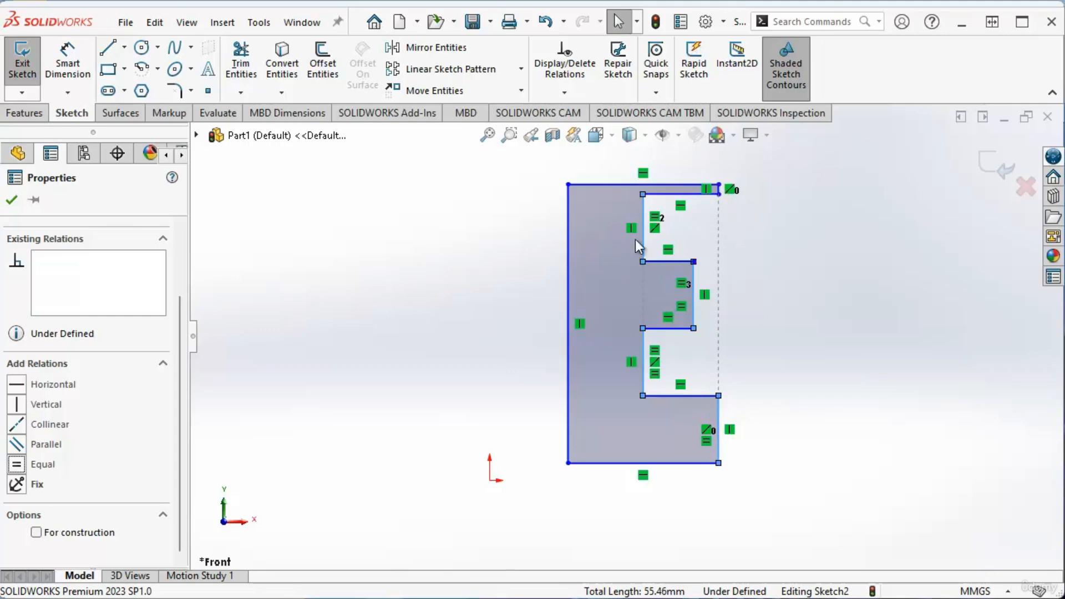
Move the upper arm's underside downward to thicken that arm and test how the equal edges follow.
{"action": "left_click", "coordinate": [693, 195]}
{"action": "left_click_drag", "start_coordinate": [691, 203], "coordinate": [695, 224]}
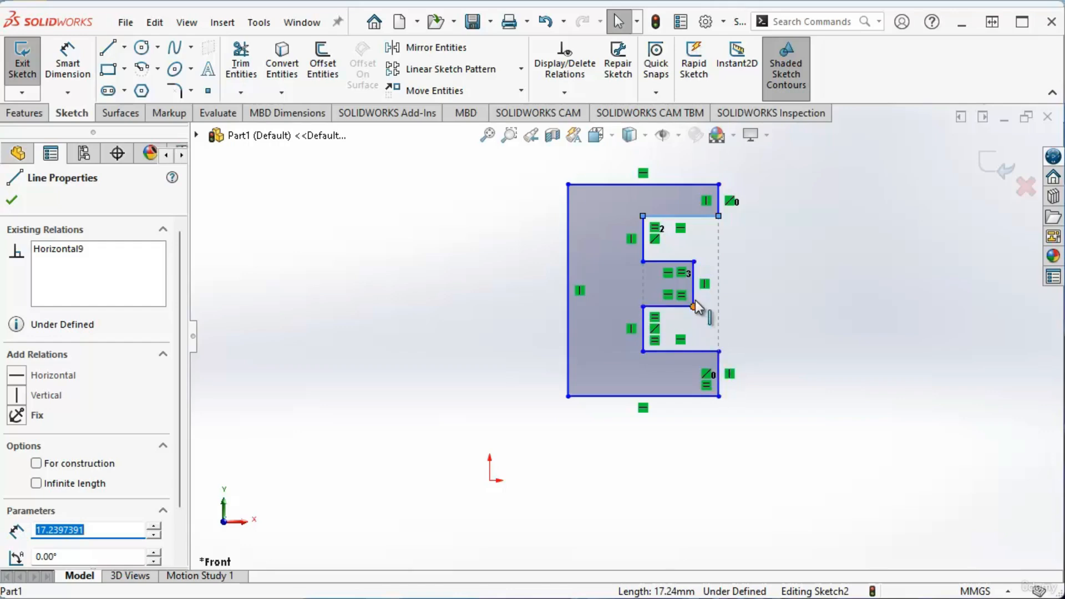
{"action": "left_click", "coordinate": [868, 344]}
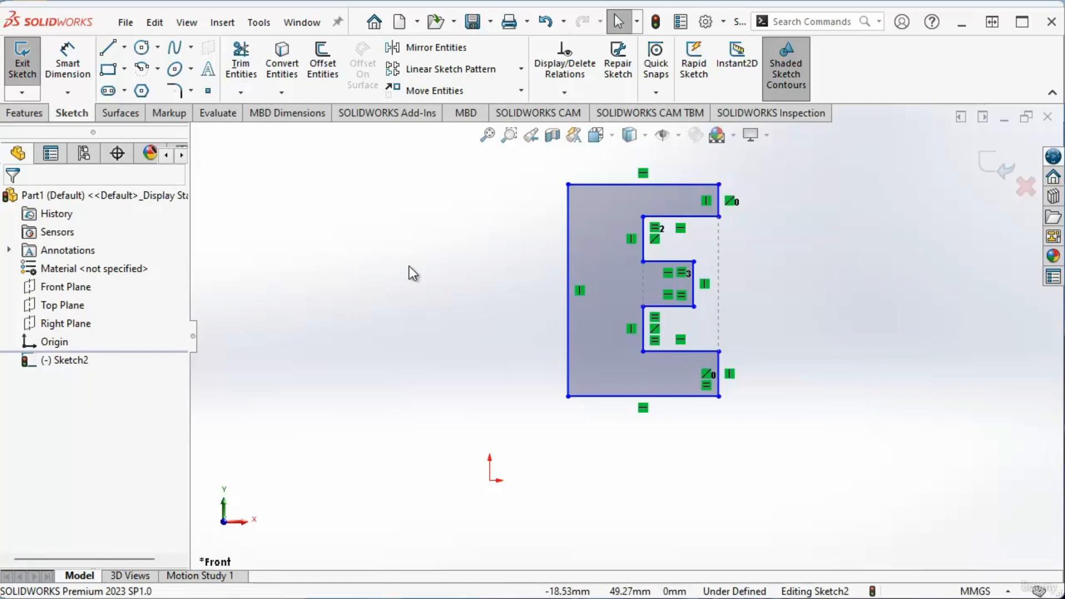
Dimension the E-profile's vertical left edge to 100 mm and its horizontal base to 50 mm.
{"action": "left_click", "coordinate": [69, 56]}
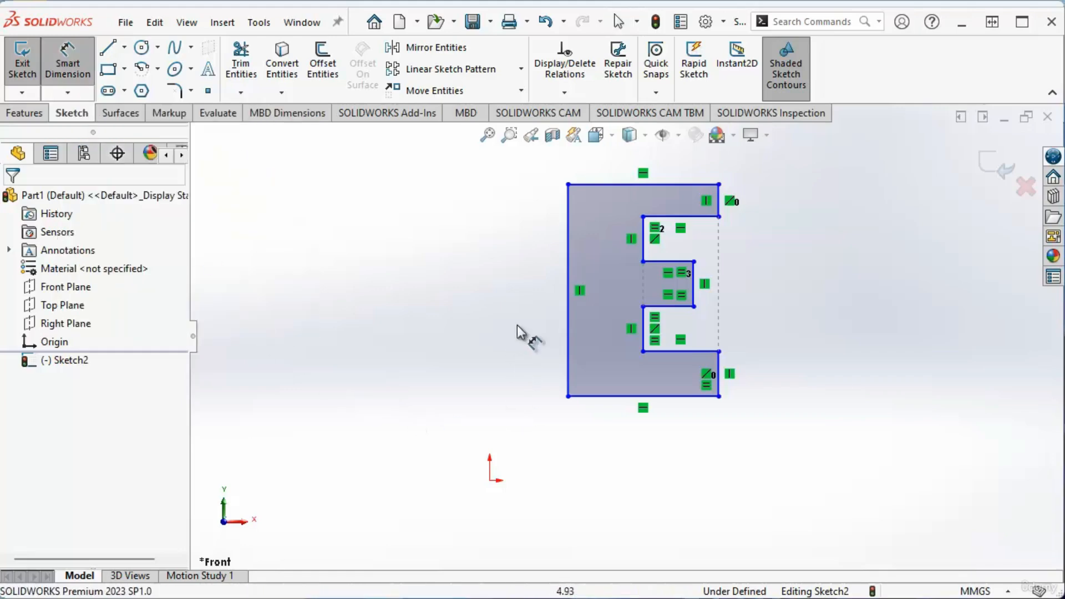
{"action": "left_click", "coordinate": [567, 269]}
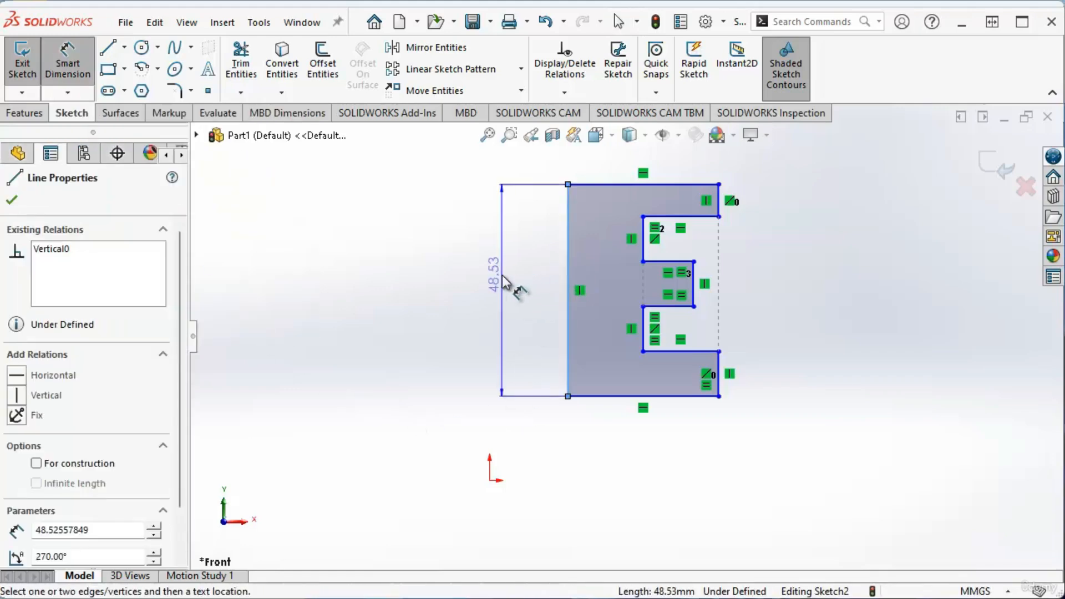
{"action": "left_click", "coordinate": [502, 275]}
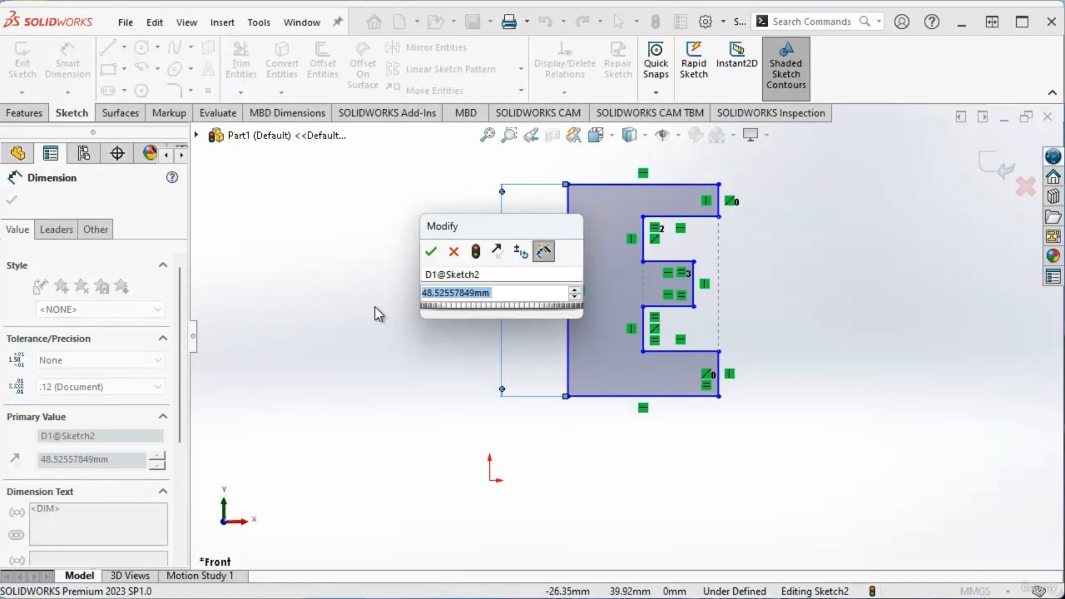
{"action": "type", "text": "100"}
{"action": "key", "text": "Return"}
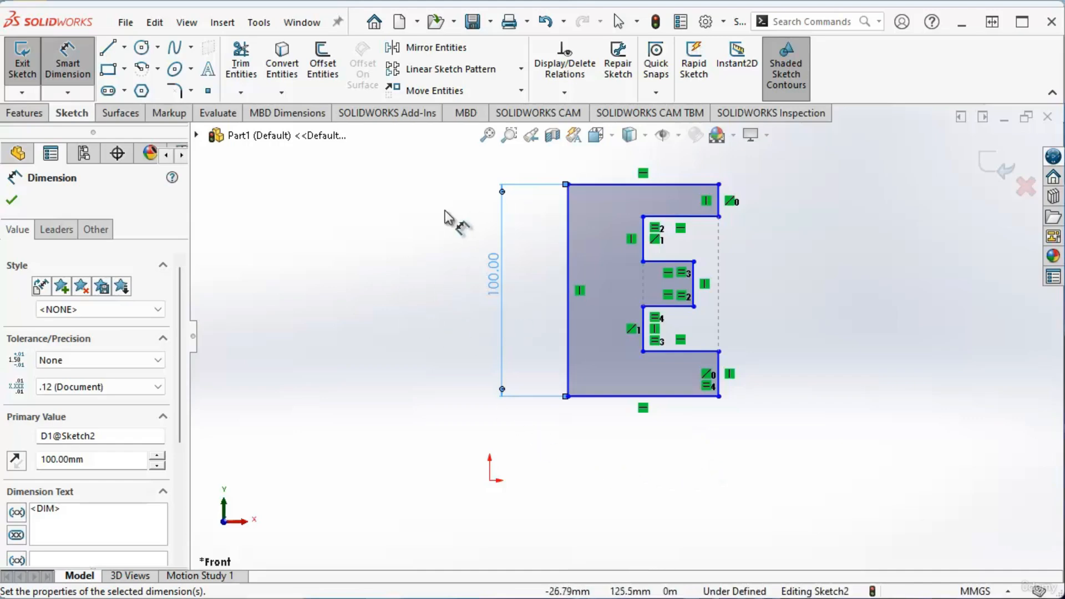
{"action": "left_click", "coordinate": [670, 409]}
{"action": "left_click", "coordinate": [660, 446]}
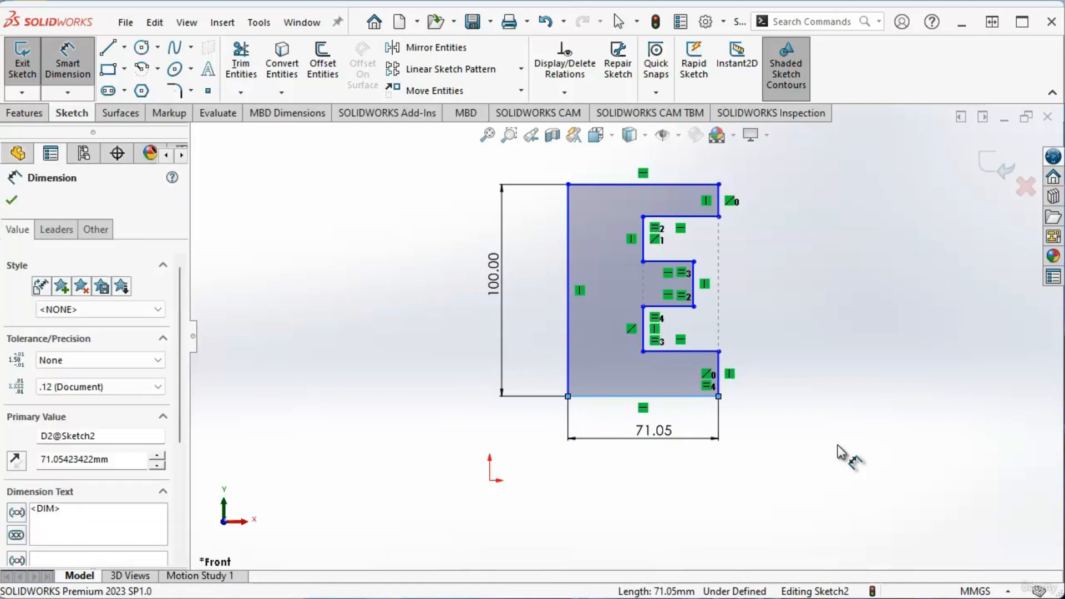
{"action": "type", "text": "50"}
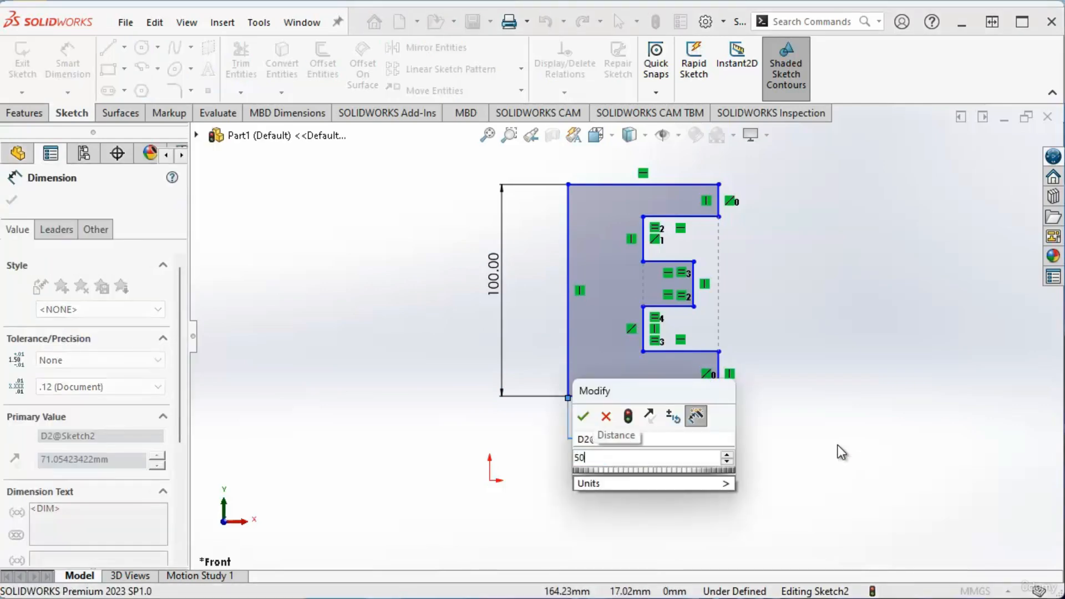
{"action": "key", "text": "Return"}
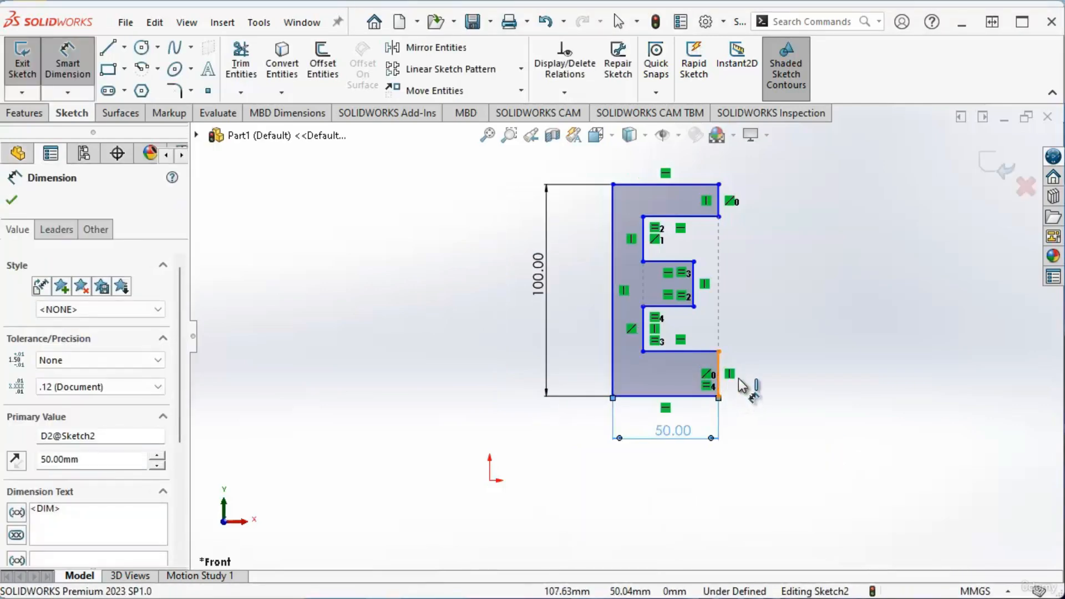
Dimension the lower arm's end edge to 20 mm and the horizontal edge on top of that arm to 25 mm.
{"action": "left_click", "coordinate": [732, 380]}
{"action": "left_click", "coordinate": [777, 420]}
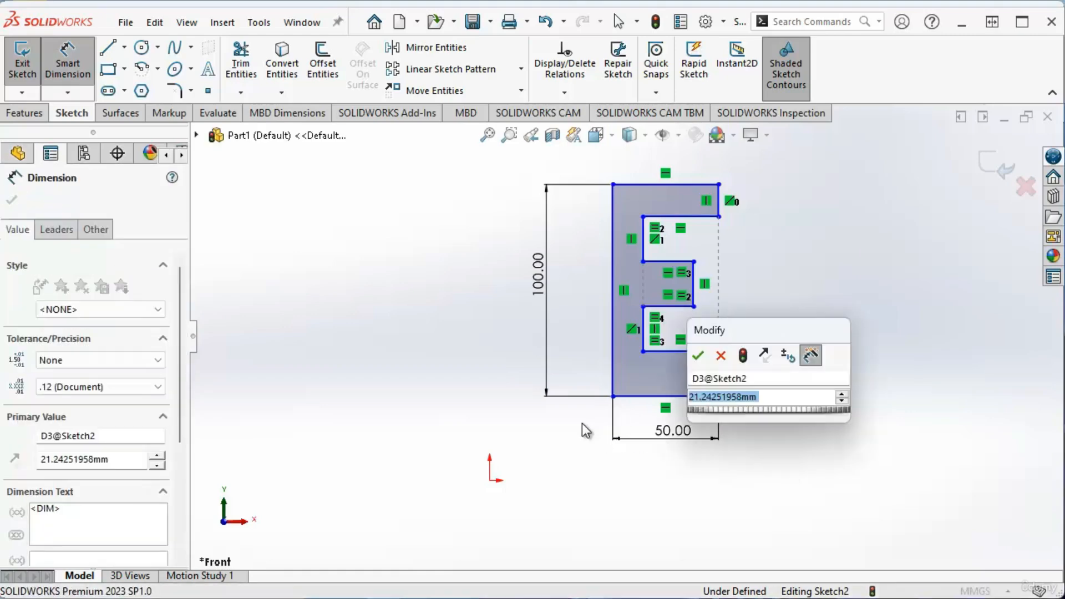
{"action": "type", "text": "20"}
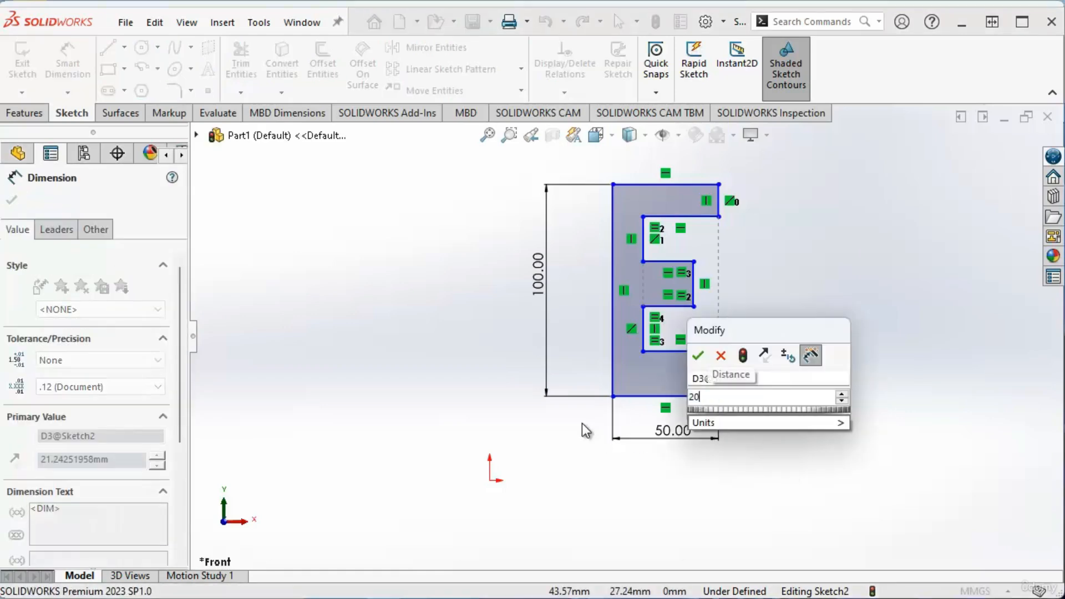
{"action": "key", "text": "Return"}
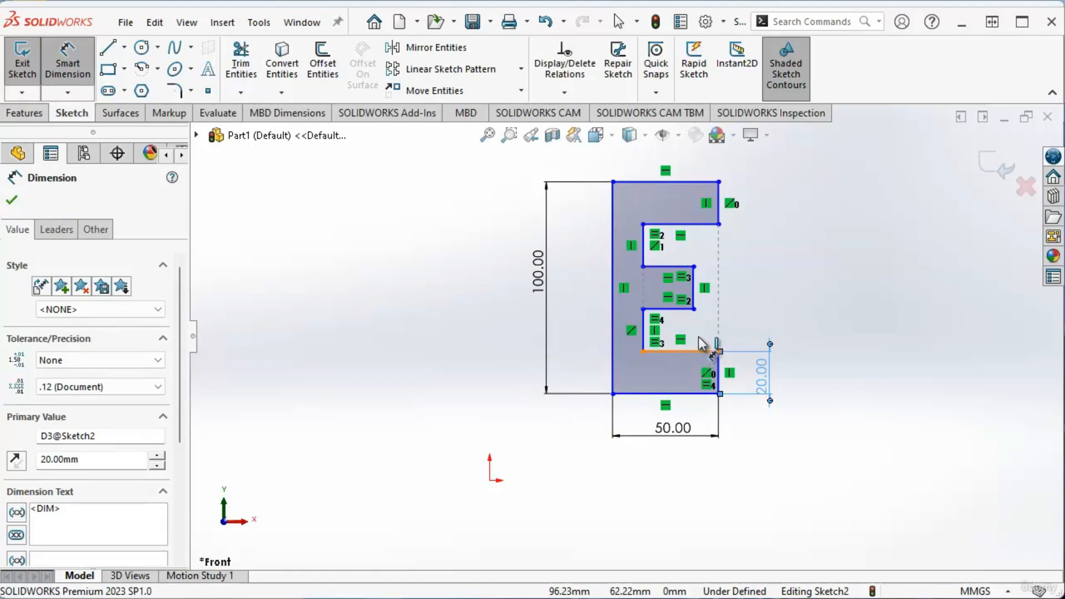
{"action": "left_click", "coordinate": [707, 351]}
{"action": "left_click", "coordinate": [858, 308]}
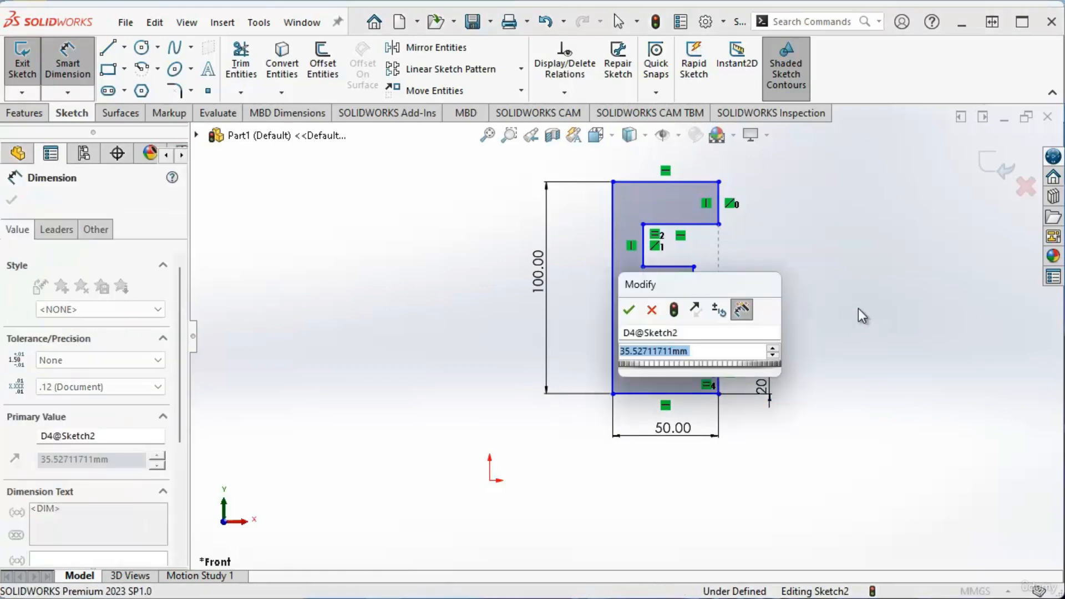
{"action": "type", "text": "25"}
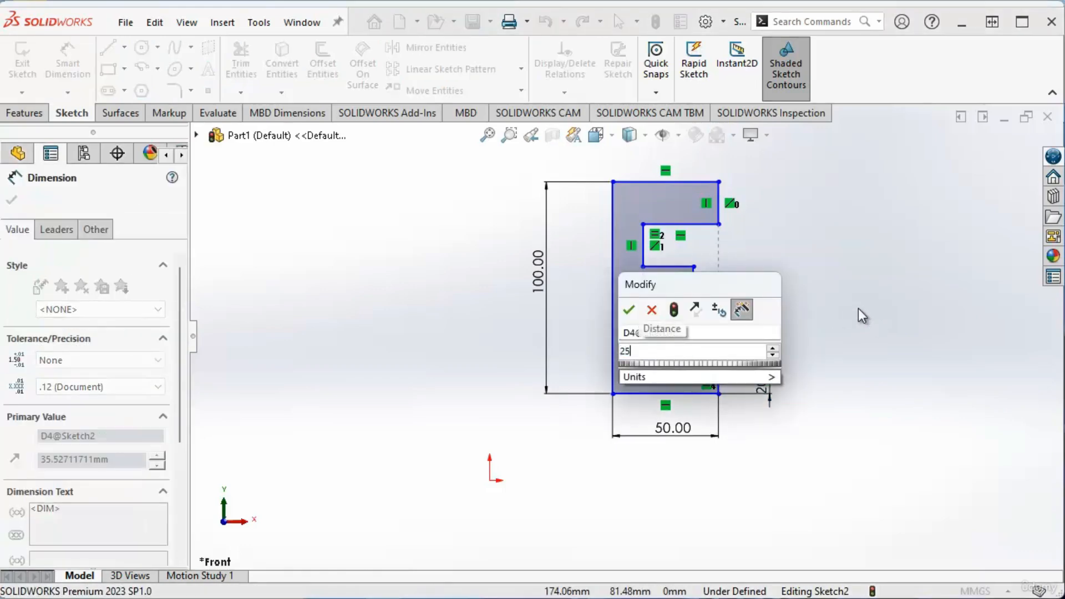
{"action": "key", "text": "Return"}
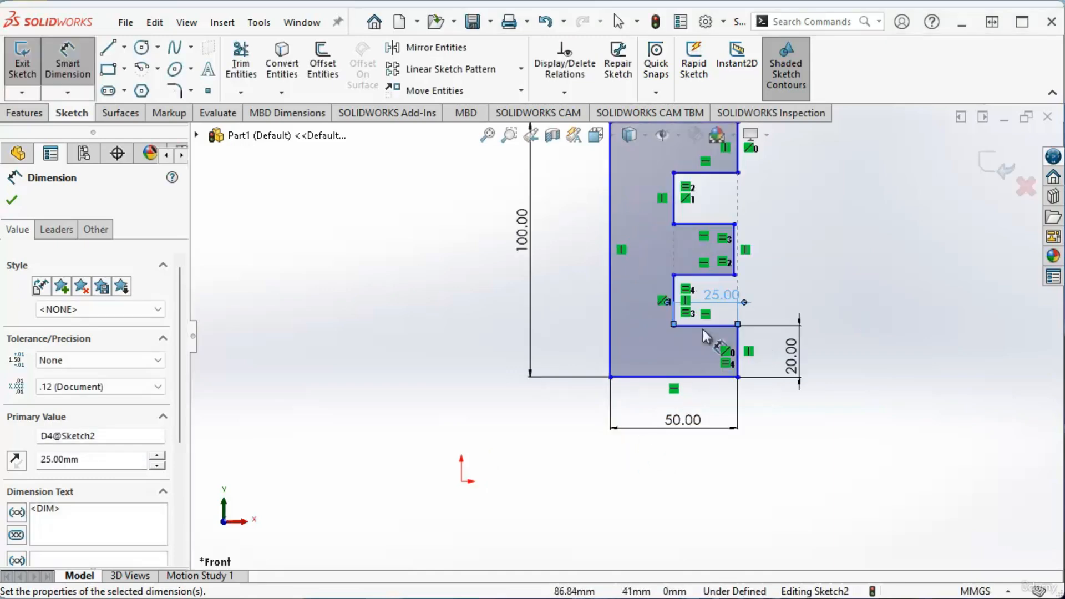
Dimension the middle arm's lower horizontal edge to 12.5 mm and end dimensioning.
{"action": "scroll", "coordinate": [707, 358], "scroll_direction": "up", "scroll_amount": 2}
{"action": "scroll", "coordinate": [693, 261], "scroll_direction": "down", "scroll_amount": 3}
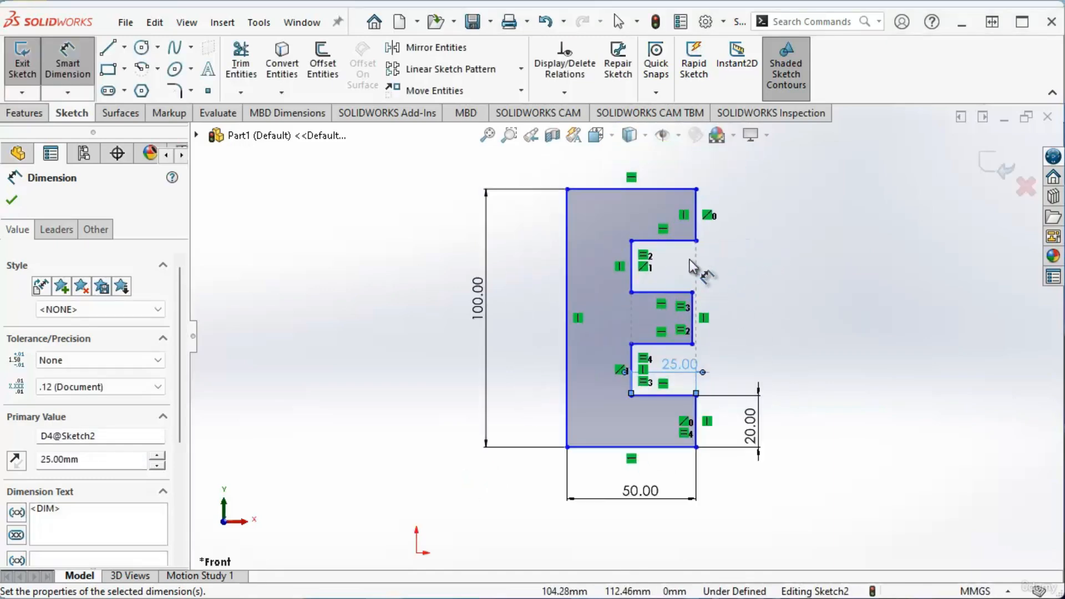
{"action": "left_click", "coordinate": [666, 344]}
{"action": "left_click", "coordinate": [744, 355]}
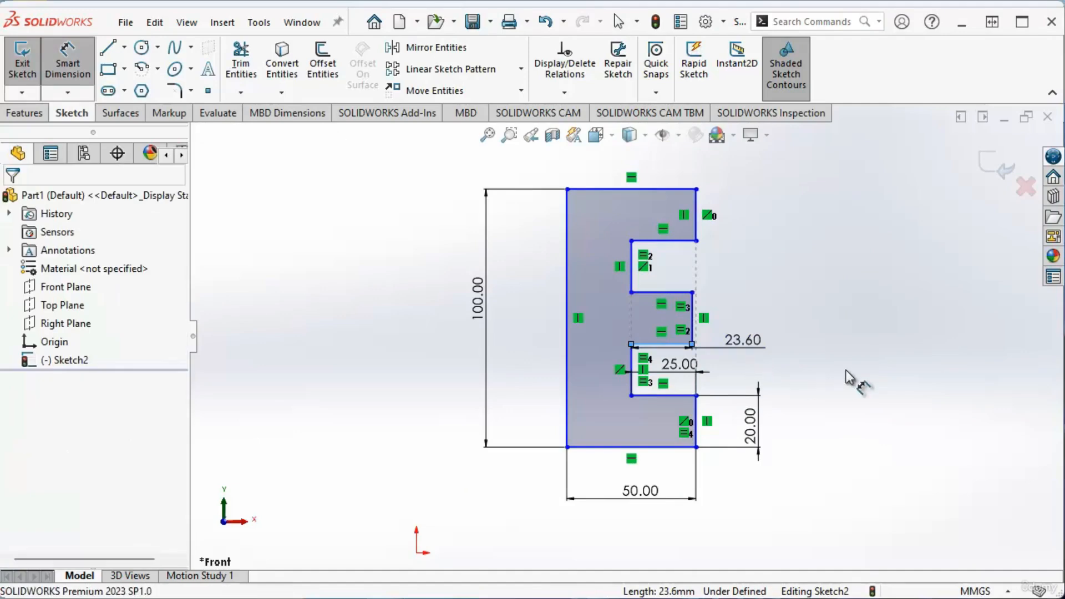
{"action": "type", "text": "12.5"}
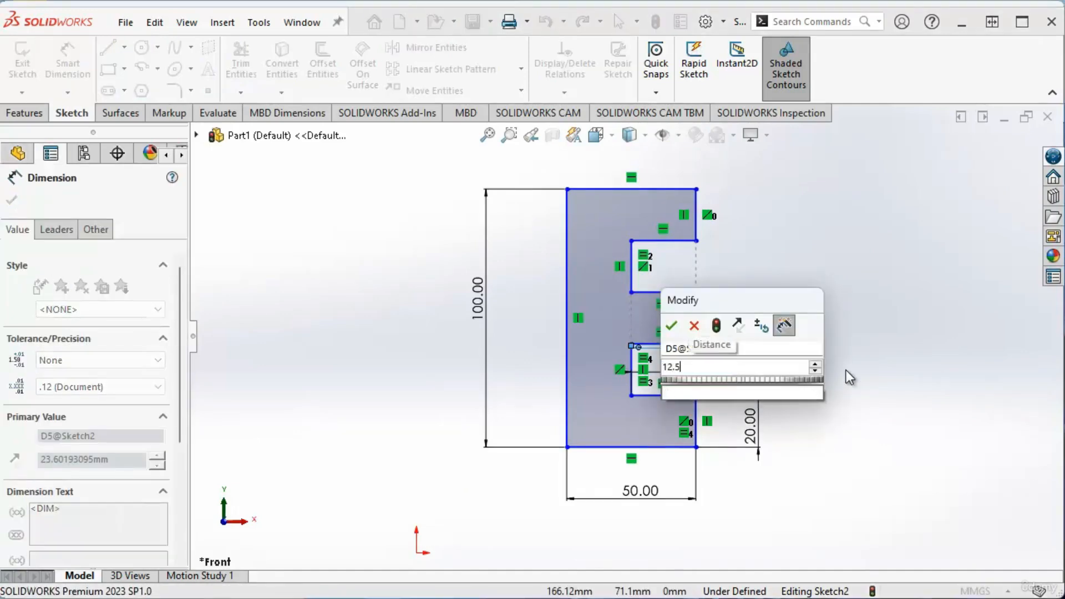
{"action": "key", "text": "Return"}
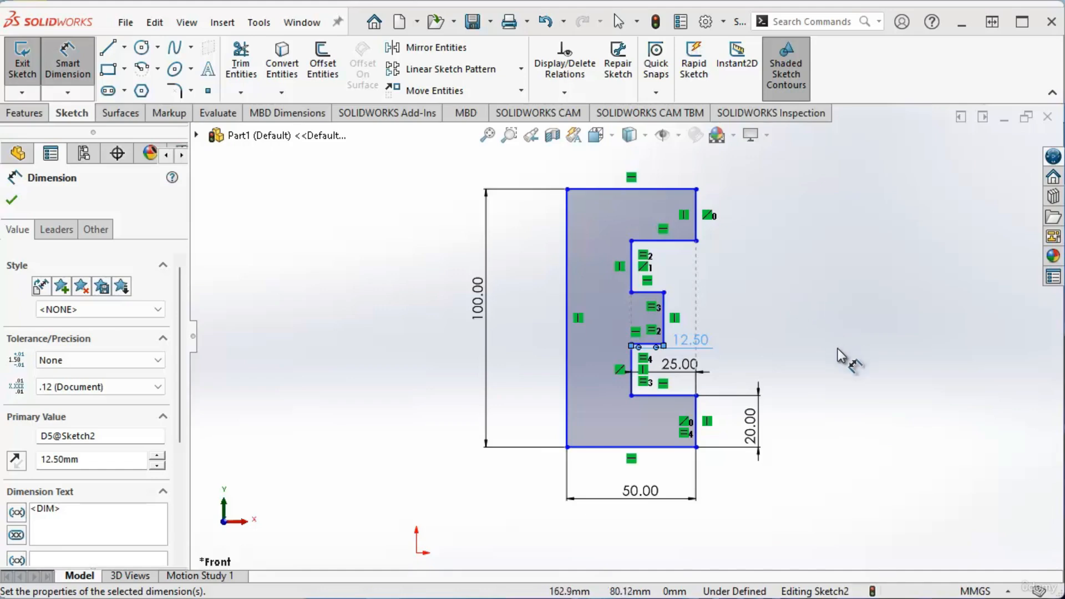
{"action": "left_click", "coordinate": [814, 391]}
{"action": "key", "text": "Escape"}
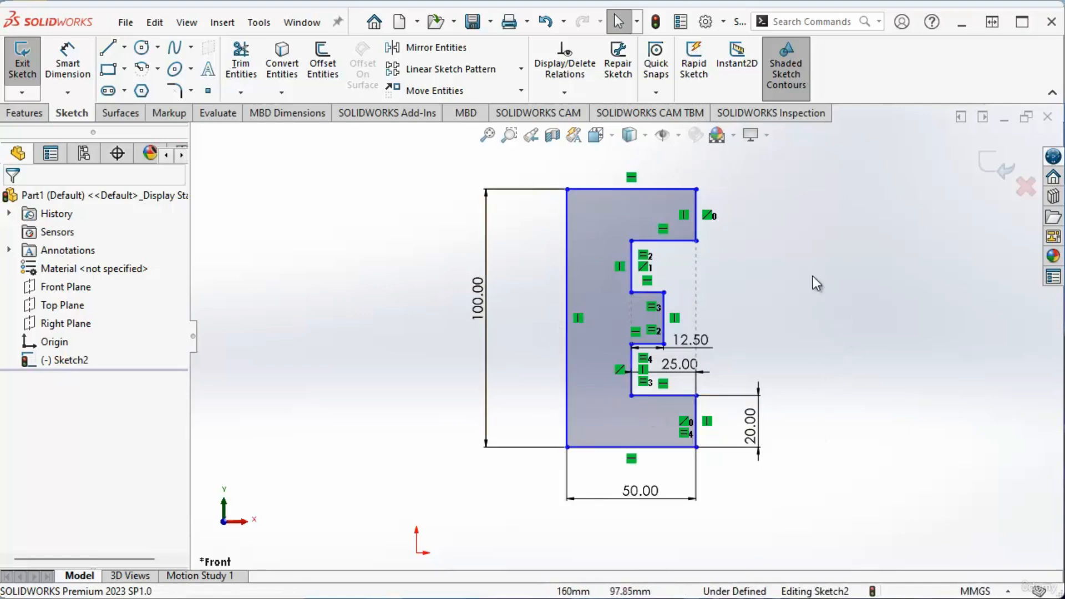
Move the E-profile by its vertical left edge toward the origin to test its remaining freedom.
{"action": "scroll", "coordinate": [756, 211], "scroll_direction": "up", "scroll_amount": 1}
{"action": "scroll", "coordinate": [634, 370], "scroll_direction": "up", "scroll_amount": 2}
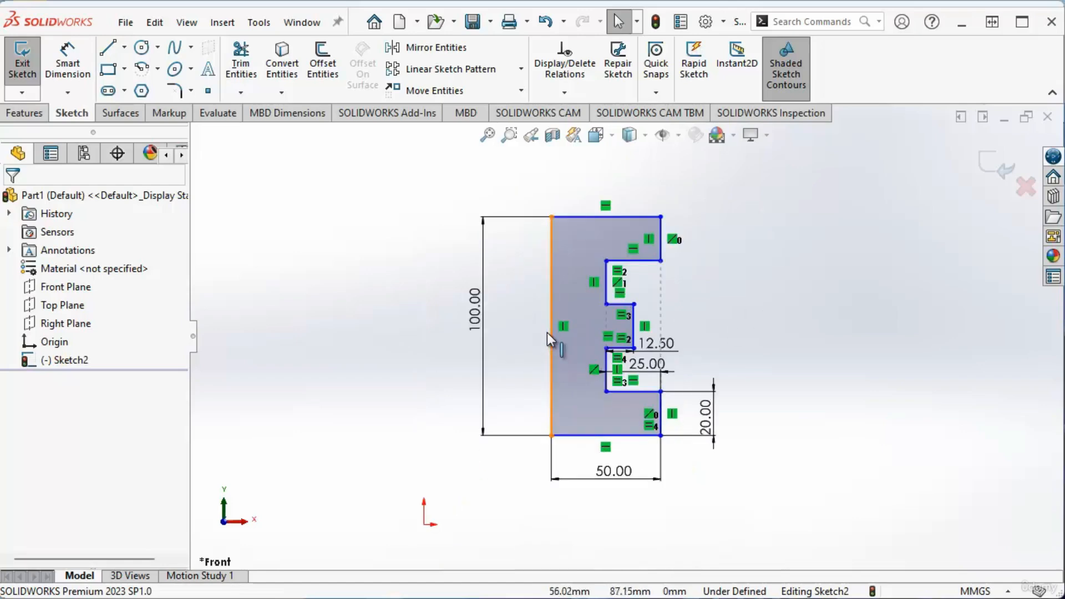
{"action": "mouse_move", "coordinate": [551, 324]}
{"action": "left_mouse_down"}
{"action": "mouse_move", "coordinate": [502, 339]}
{"action": "mouse_move", "coordinate": [515, 374]}
{"action": "mouse_move", "coordinate": [558, 375]}
{"action": "mouse_move", "coordinate": [511, 358]}
{"action": "mouse_move", "coordinate": [452, 363]}
{"action": "left_mouse_up"}
{"action": "mouse_move", "coordinate": [480, 436]}
{"action": "left_mouse_down"}
{"action": "mouse_move", "coordinate": [474, 481]}
{"action": "mouse_move", "coordinate": [483, 431]}
{"action": "left_mouse_up"}
{"action": "left_click", "coordinate": [455, 379]}
{"action": "mouse_move", "coordinate": [455, 367]}
{"action": "left_mouse_down"}
{"action": "mouse_move", "coordinate": [514, 362]}
{"action": "mouse_move", "coordinate": [467, 366]}
{"action": "left_mouse_up"}
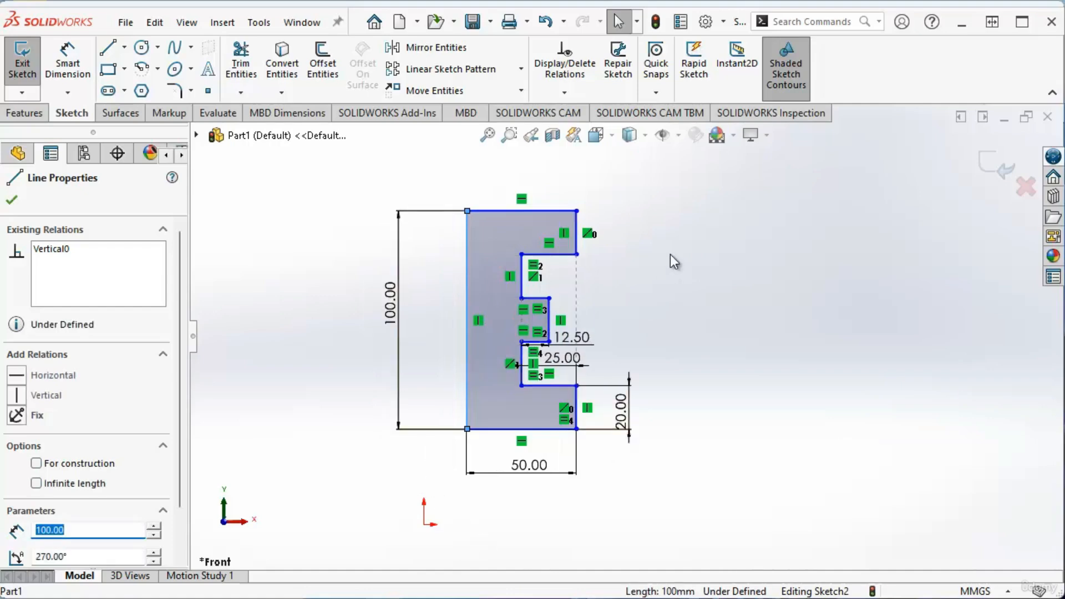
Make the profile's horizontal base line coincident with the sketch origin.
{"action": "scroll", "coordinate": [661, 219], "scroll_direction": "down", "scroll_amount": 1}
{"action": "scroll", "coordinate": [661, 218], "scroll_direction": "up", "scroll_amount": 3}
{"action": "scroll", "coordinate": [527, 485], "scroll_direction": "down", "scroll_amount": 1}
{"action": "scroll", "coordinate": [524, 493], "scroll_direction": "down", "scroll_amount": 1}
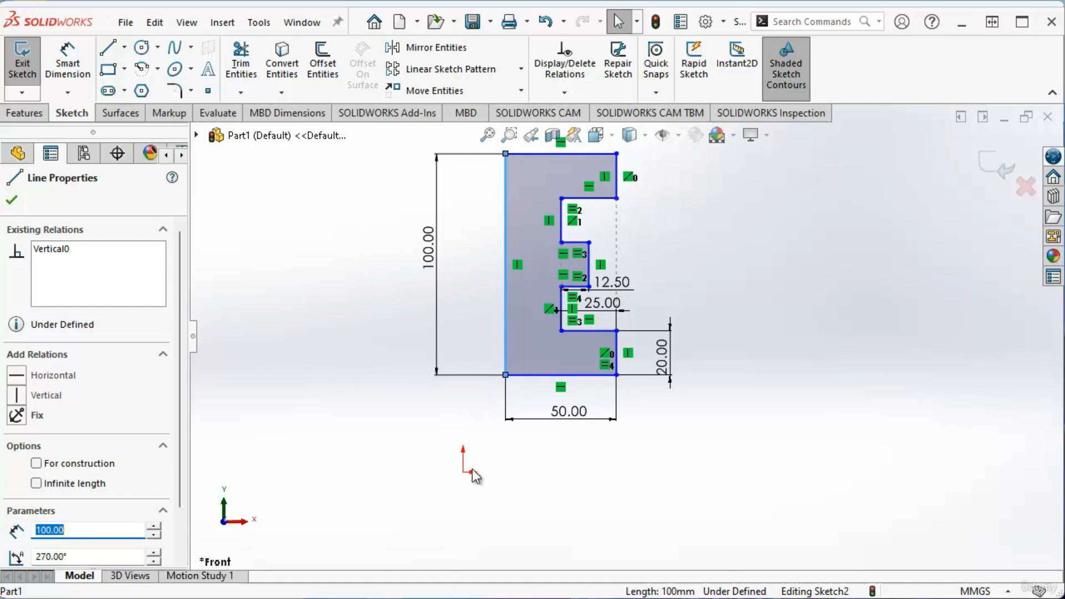
{"action": "left_click", "coordinate": [552, 493]}
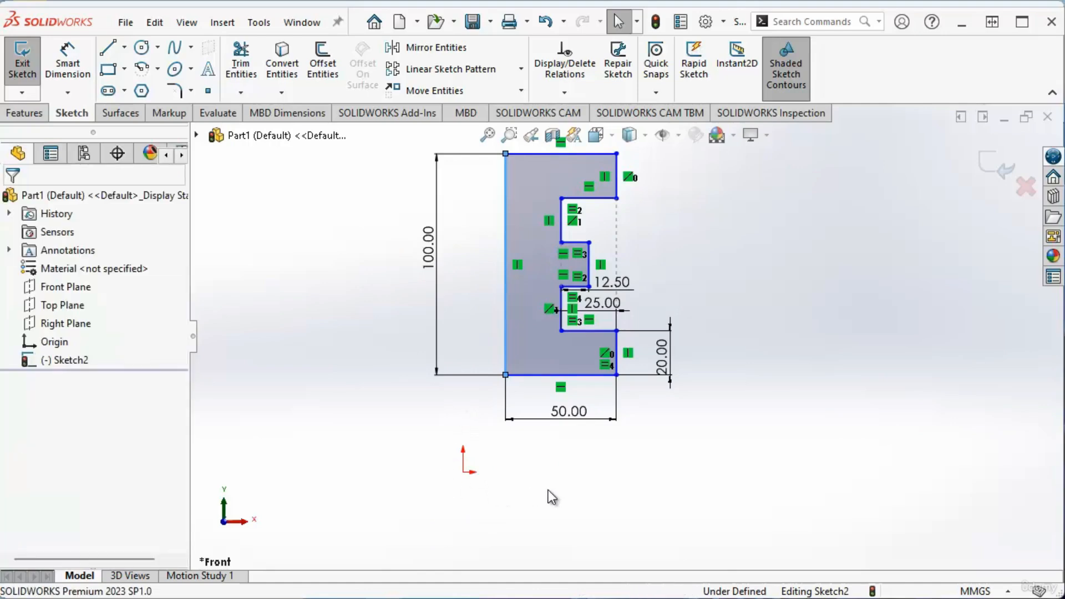
{"action": "left_click", "coordinate": [531, 375]}
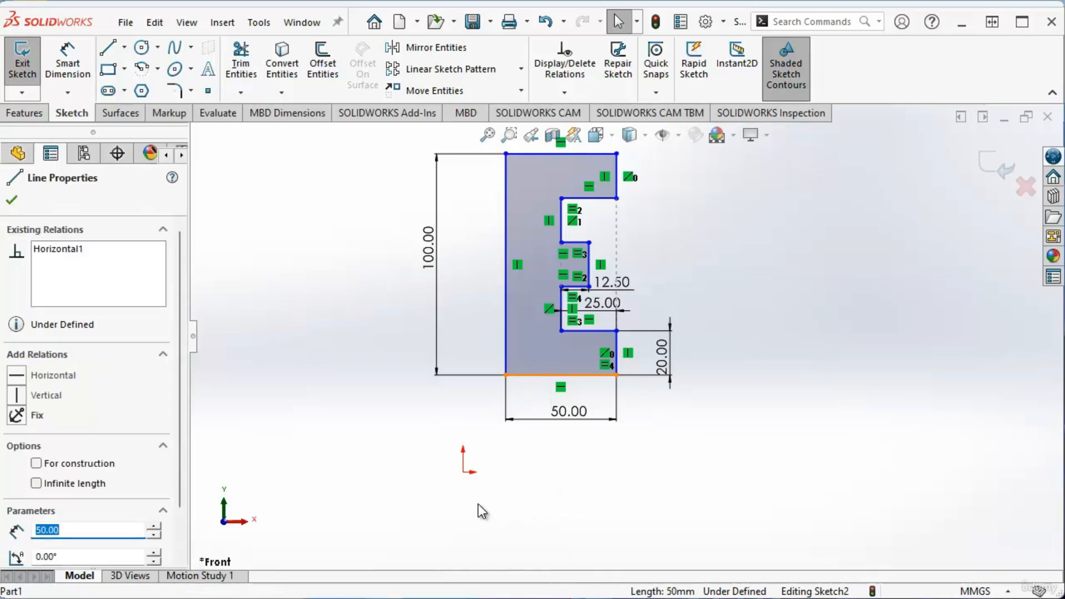
{"action": "left_click", "coordinate": [463, 472], "text": "ctrl"}
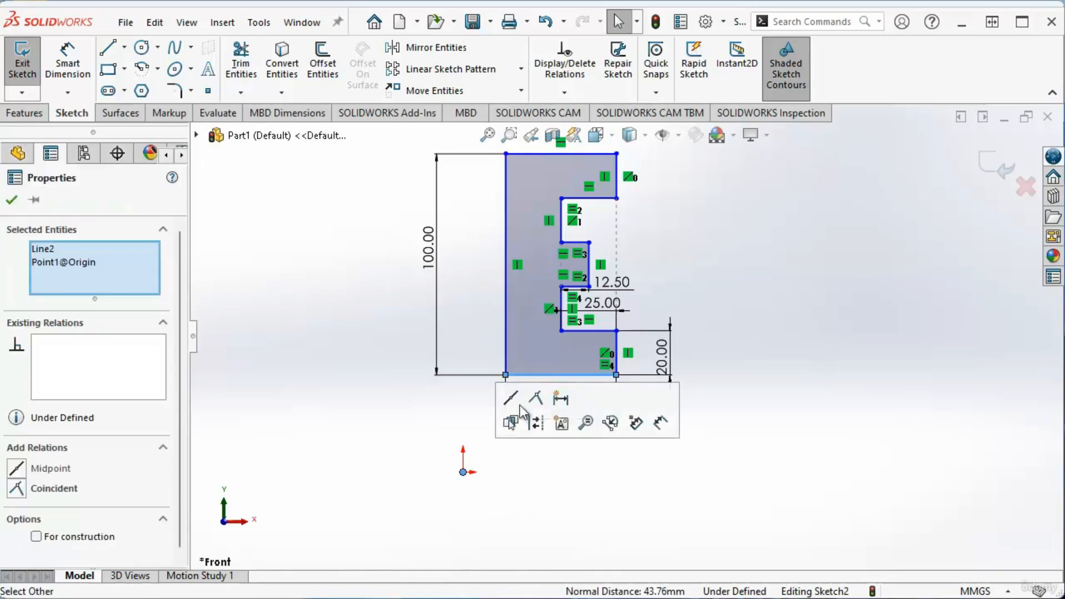
{"action": "left_click", "coordinate": [16, 489]}
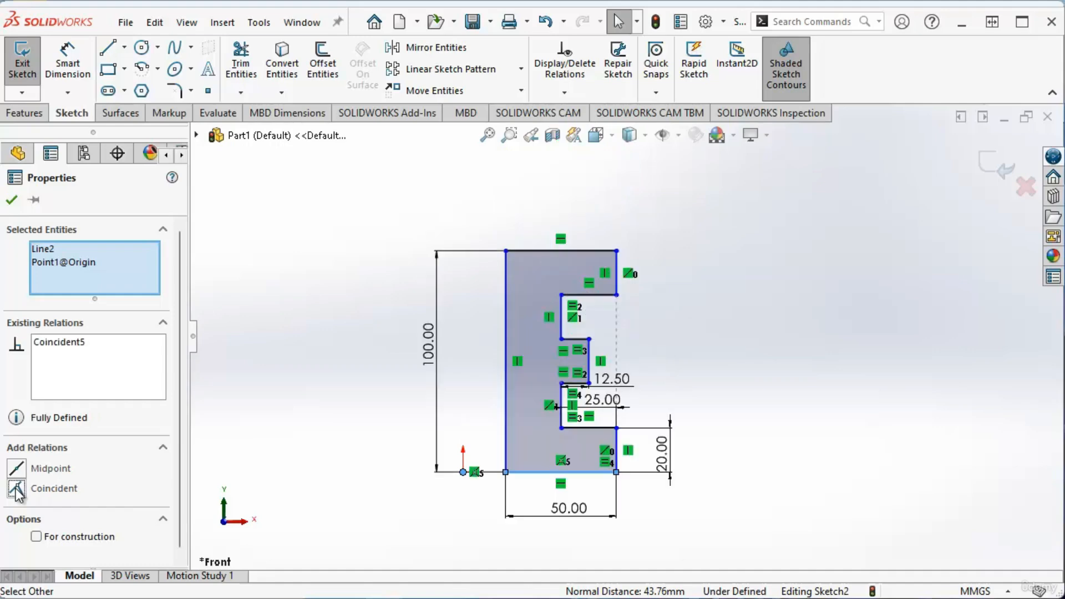
{"action": "left_click", "coordinate": [385, 538]}
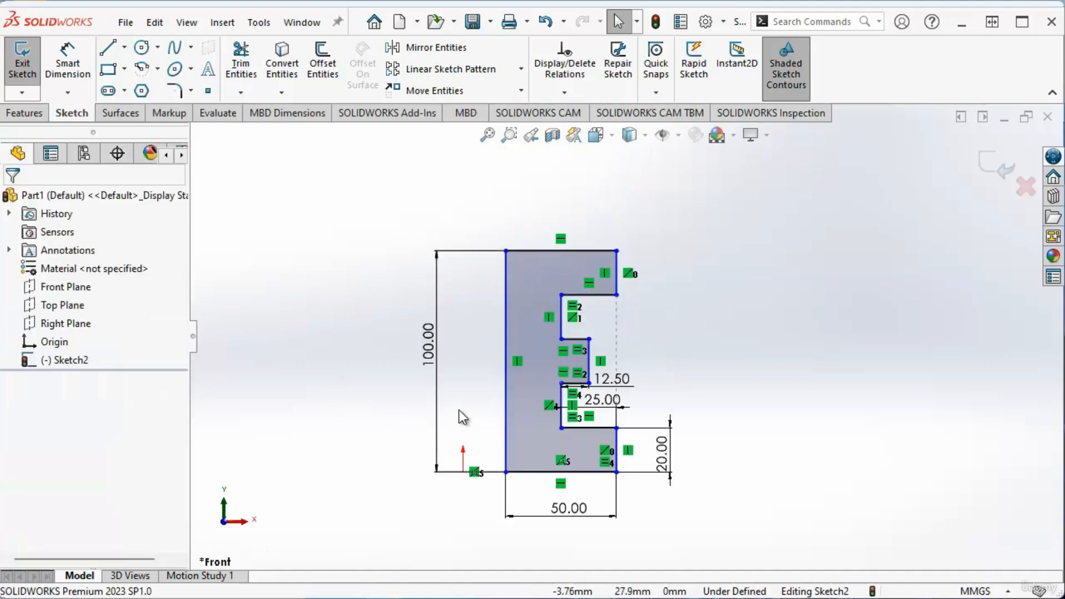
Place the 100 mm dimension inside the profile and shift the left edge sideways to test the remaining horizontal freedom.
{"action": "scroll", "coordinate": [492, 410], "scroll_direction": "up", "scroll_amount": 2}
{"action": "scroll", "coordinate": [591, 435], "scroll_direction": "down", "scroll_amount": 3}
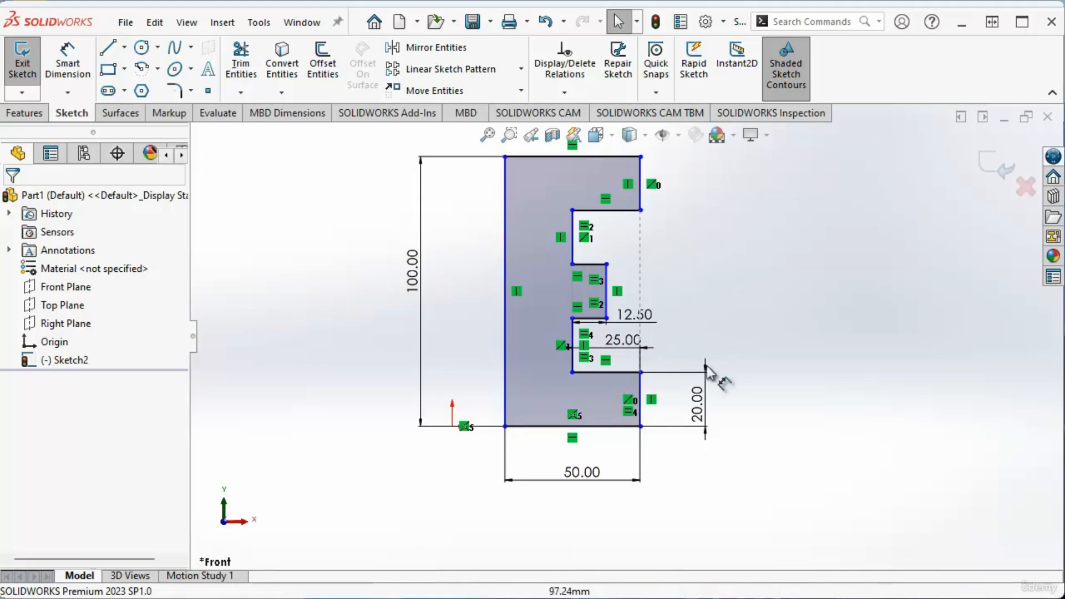
{"action": "left_click_drag", "start_coordinate": [414, 275], "coordinate": [534, 331]}
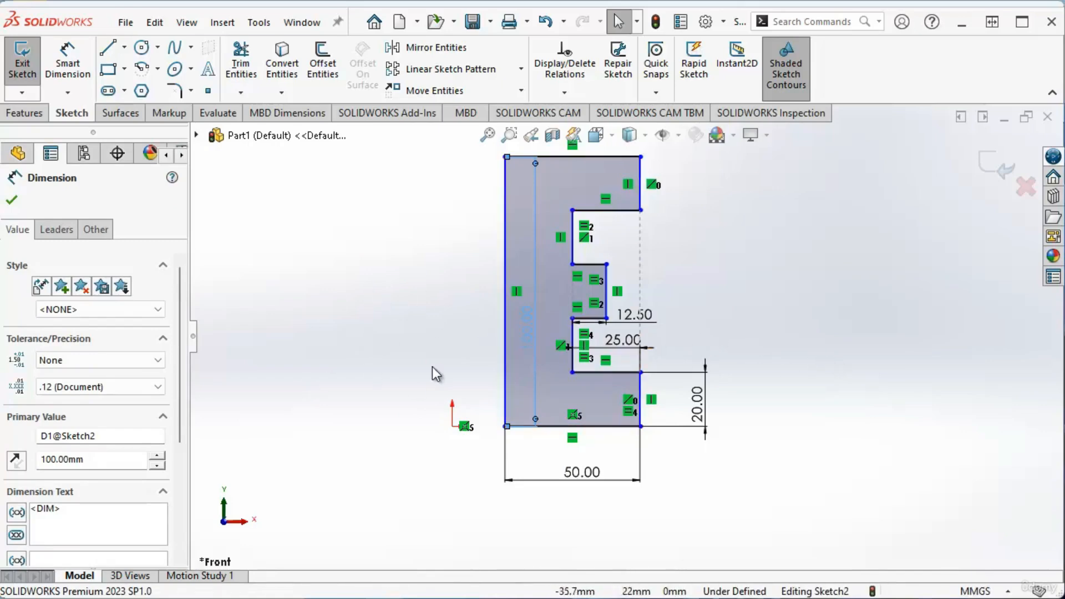
{"action": "mouse_move", "coordinate": [506, 338]}
{"action": "left_mouse_down"}
{"action": "mouse_move", "coordinate": [404, 335]}
{"action": "mouse_move", "coordinate": [576, 362]}
{"action": "mouse_move", "coordinate": [471, 374]}
{"action": "mouse_move", "coordinate": [596, 368]}
{"action": "mouse_move", "coordinate": [415, 360]}
{"action": "mouse_move", "coordinate": [540, 360]}
{"action": "mouse_move", "coordinate": [495, 360]}
{"action": "left_mouse_up"}
{"action": "left_click", "coordinate": [402, 312]}
Make the vertical left edge coincident with the origin and place the 100 mm dimension outside the profile.
{"action": "left_click", "coordinate": [500, 320]}
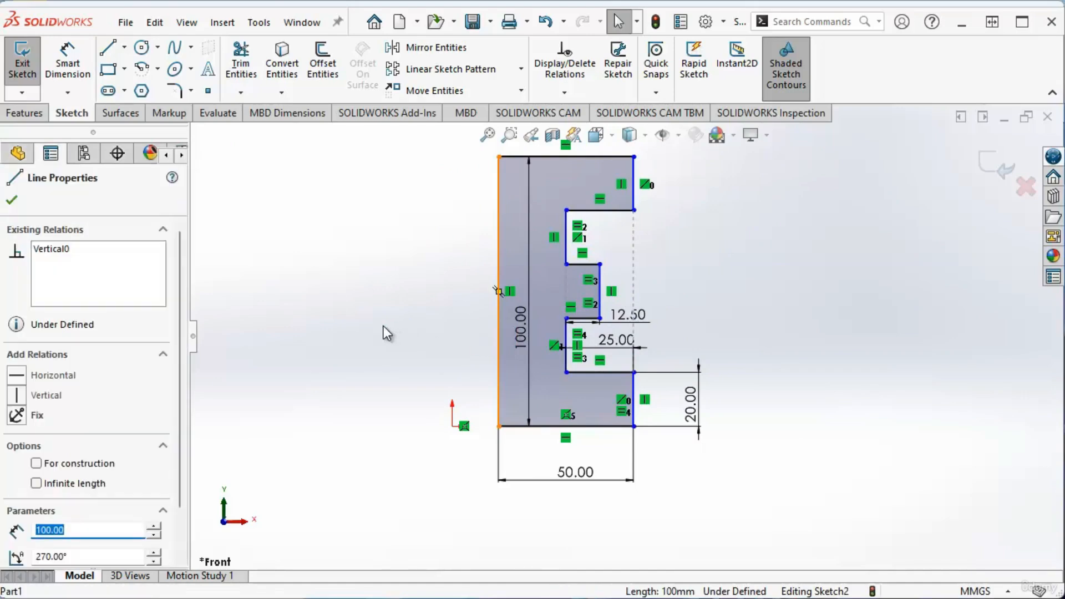
{"action": "left_click", "coordinate": [452, 427], "text": "ctrl"}
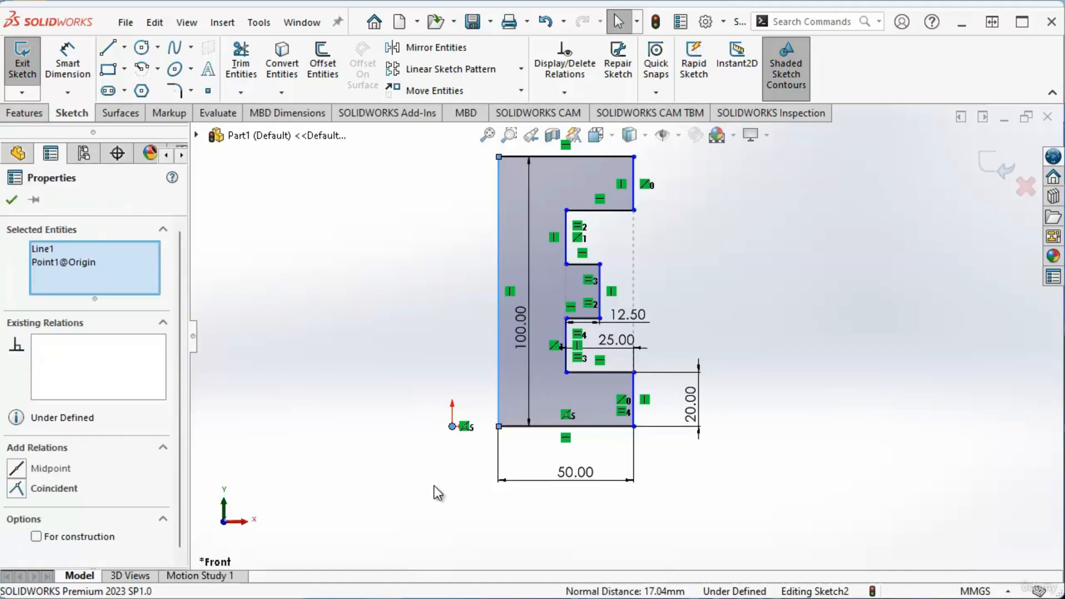
{"action": "left_click", "coordinate": [19, 489]}
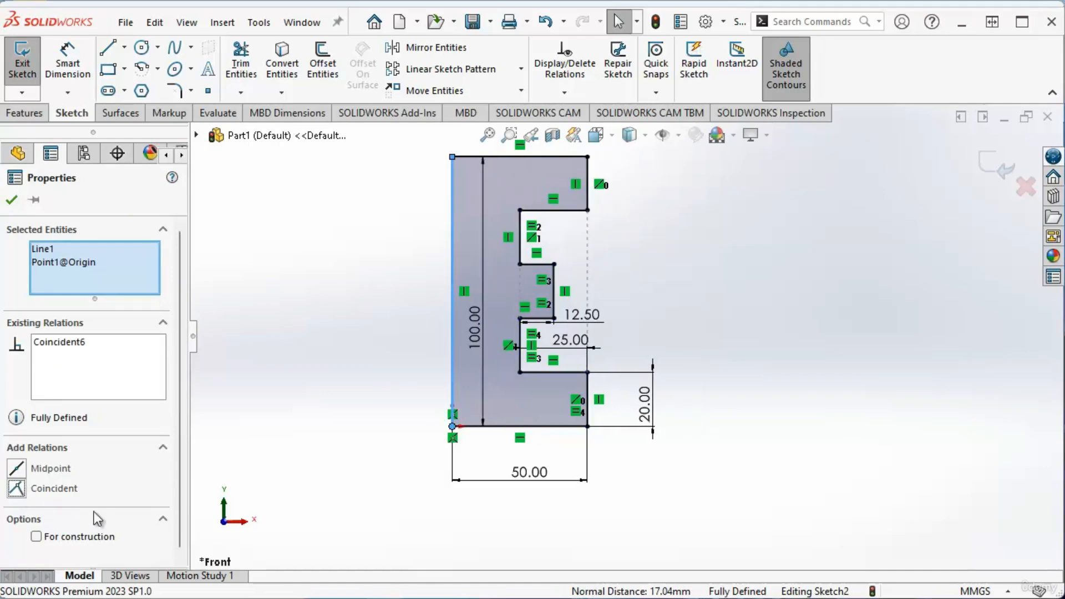
{"action": "left_click", "coordinate": [360, 449]}
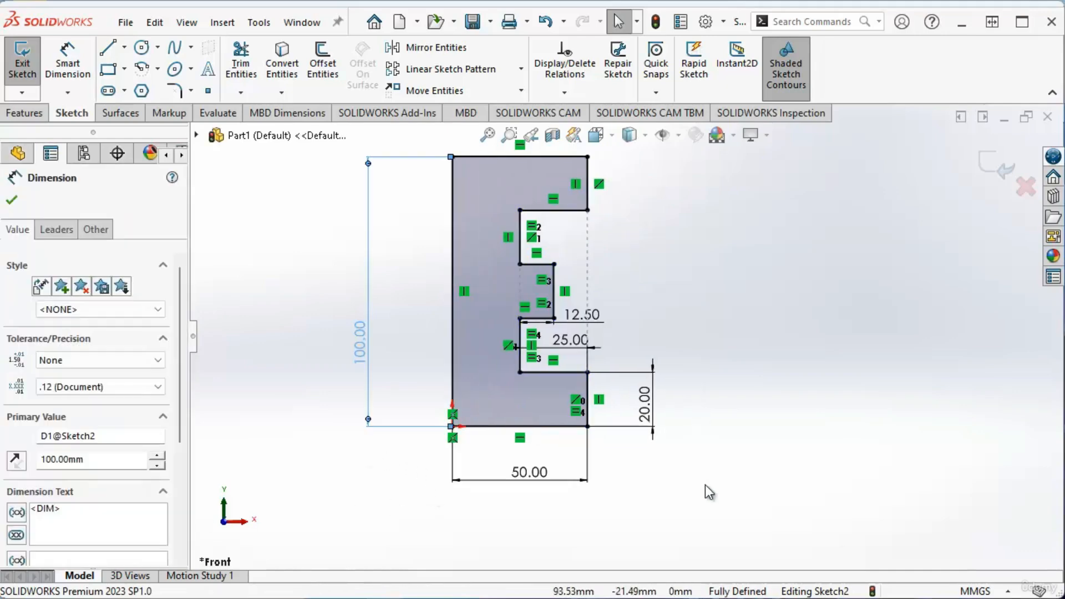
Delete the 100 mm height dimension of the E-profile.
{"action": "scroll", "coordinate": [705, 485], "scroll_direction": "down", "scroll_amount": 1}
{"action": "scroll", "coordinate": [645, 504], "scroll_direction": "up", "scroll_amount": 3}
{"action": "scroll", "coordinate": [574, 210], "scroll_direction": "down", "scroll_amount": 2}
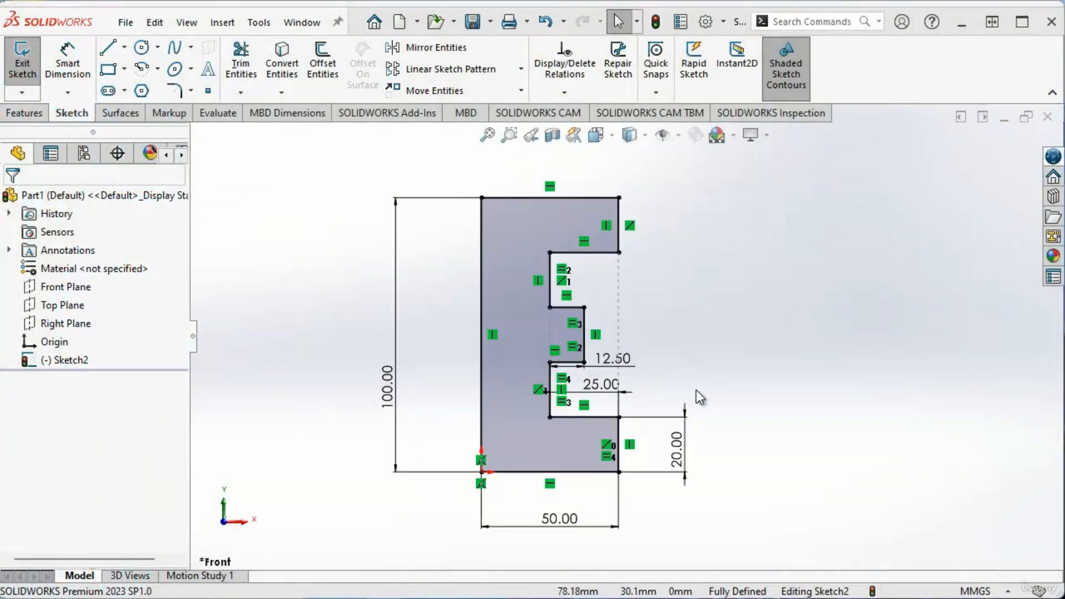
{"action": "left_click", "coordinate": [389, 388]}
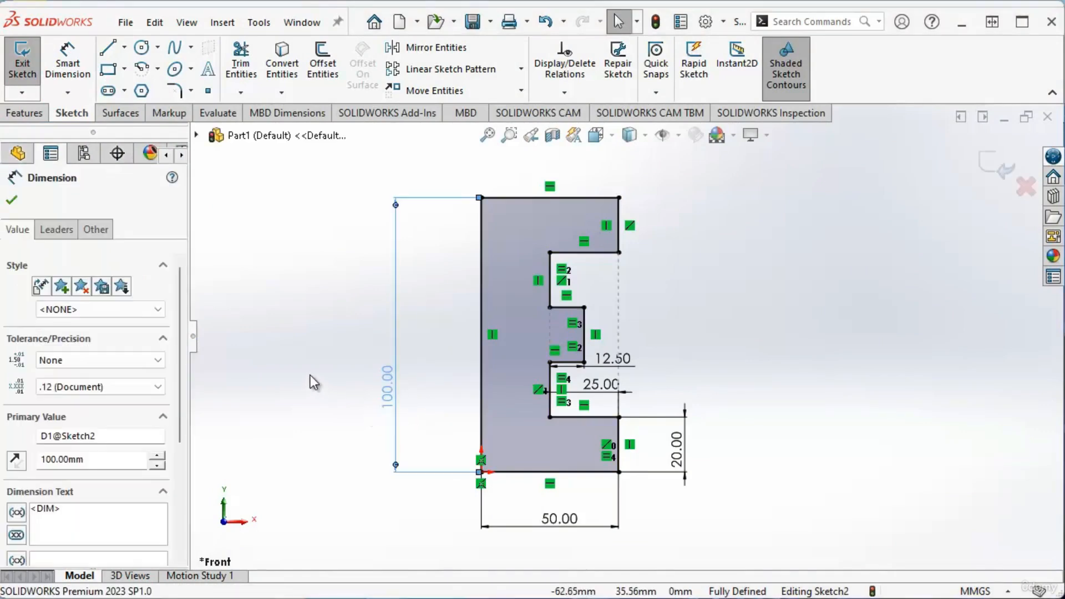
{"action": "key", "text": "Delete"}
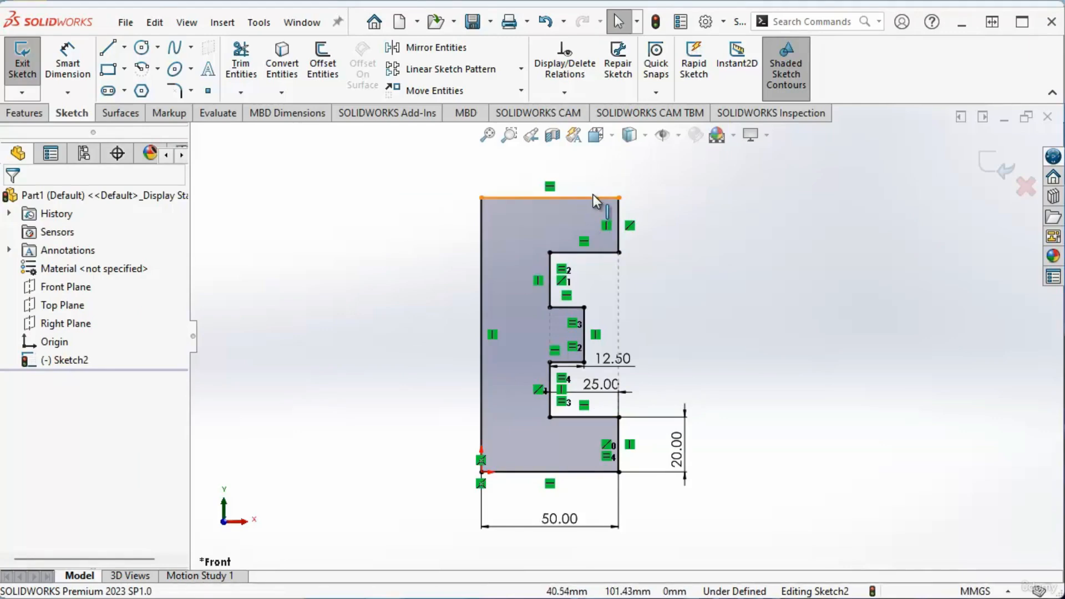
Move the profile's top edge upward until the upper arm is about 34 mm thick to test its freedom.
{"action": "left_click", "coordinate": [573, 197]}
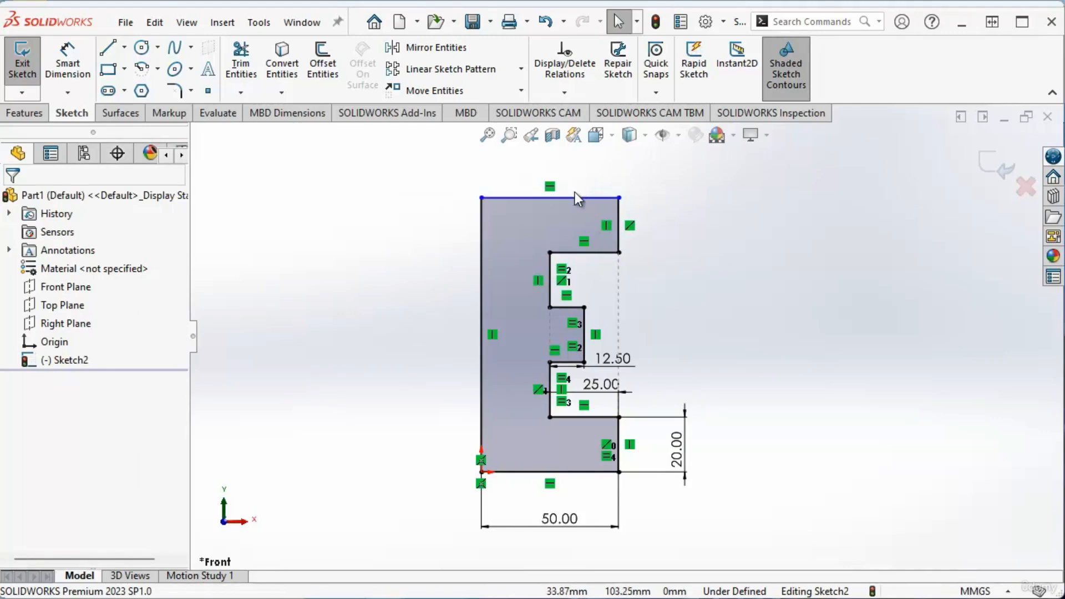
{"action": "mouse_move", "coordinate": [575, 198]}
{"action": "left_mouse_down"}
{"action": "mouse_move", "coordinate": [585, 161]}
{"action": "mouse_move", "coordinate": [584, 190]}
{"action": "mouse_move", "coordinate": [583, 171]}
{"action": "mouse_move", "coordinate": [609, 168]}
{"action": "left_mouse_up"}
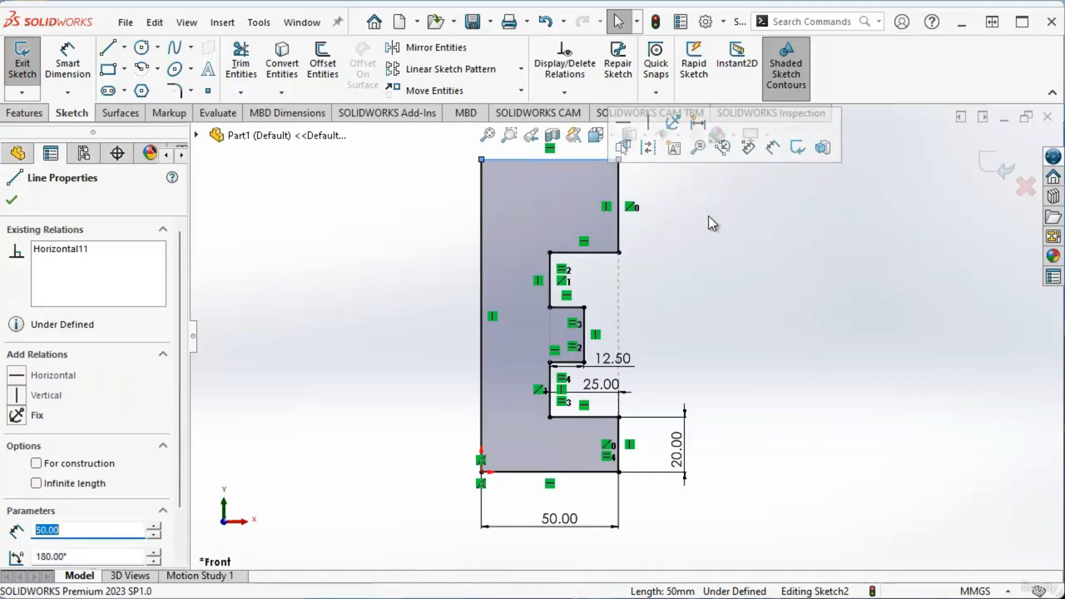
{"action": "left_click", "coordinate": [680, 298]}
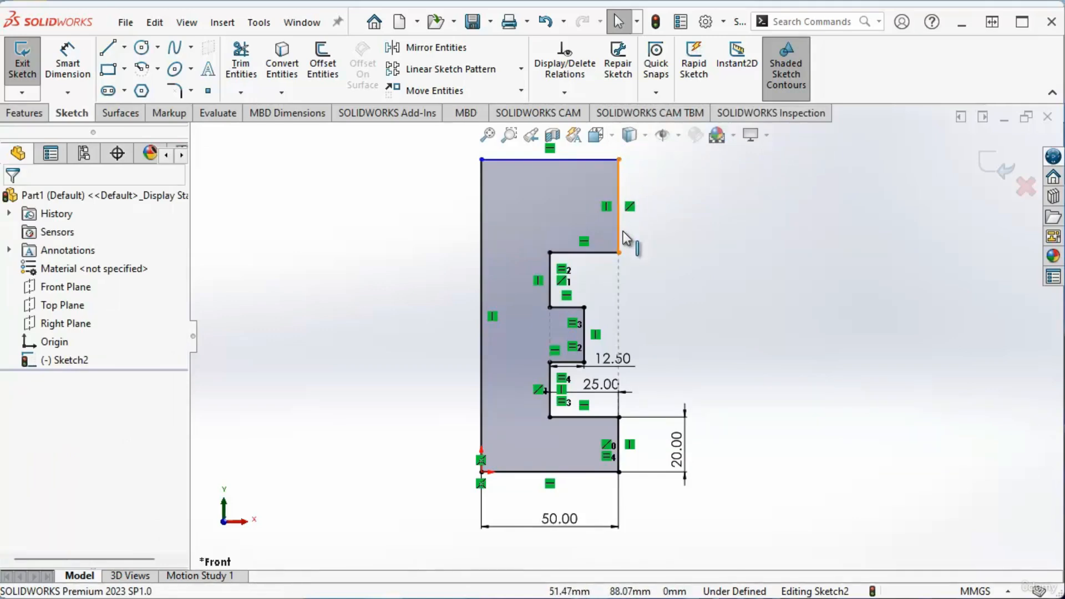
{"action": "left_click", "coordinate": [487, 161]}
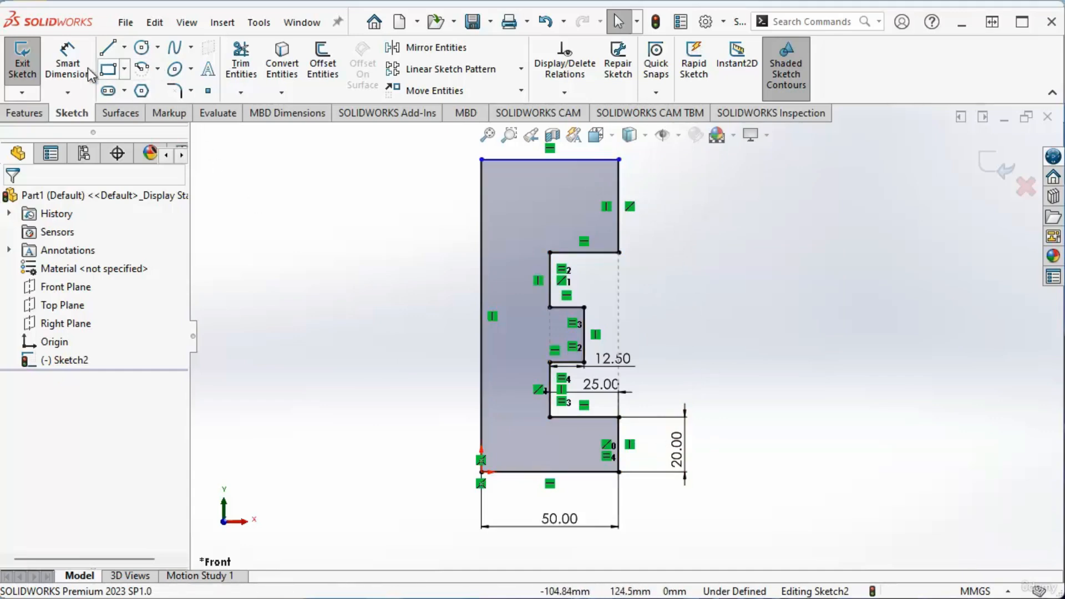
Dimension the outer vertical edge of the E-profile's upper arm at 20 mm.
{"action": "left_click", "coordinate": [67, 62]}
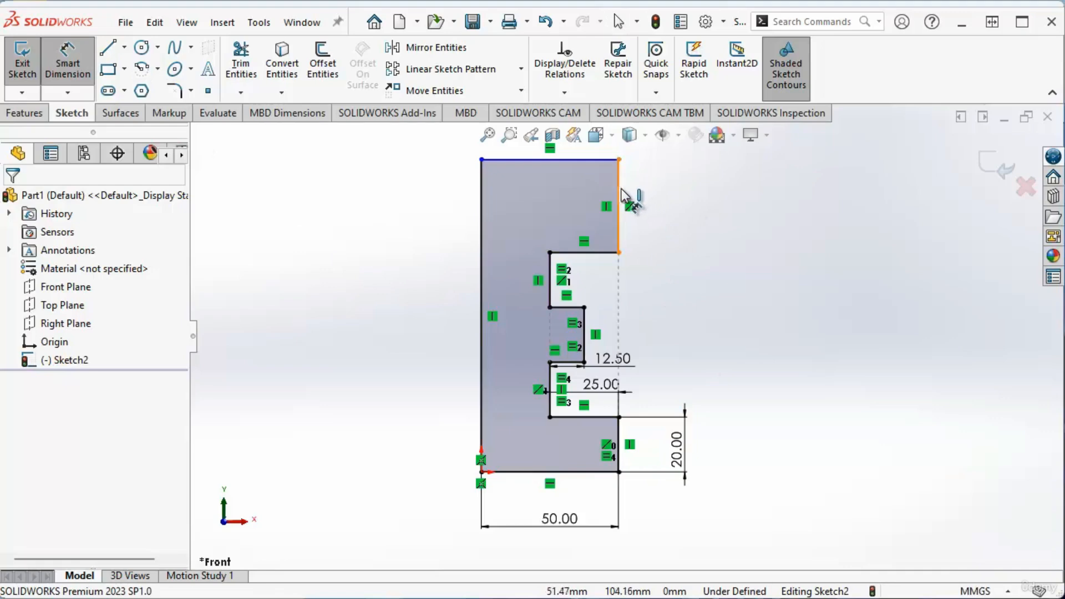
{"action": "left_click", "coordinate": [620, 201]}
{"action": "left_click", "coordinate": [678, 212]}
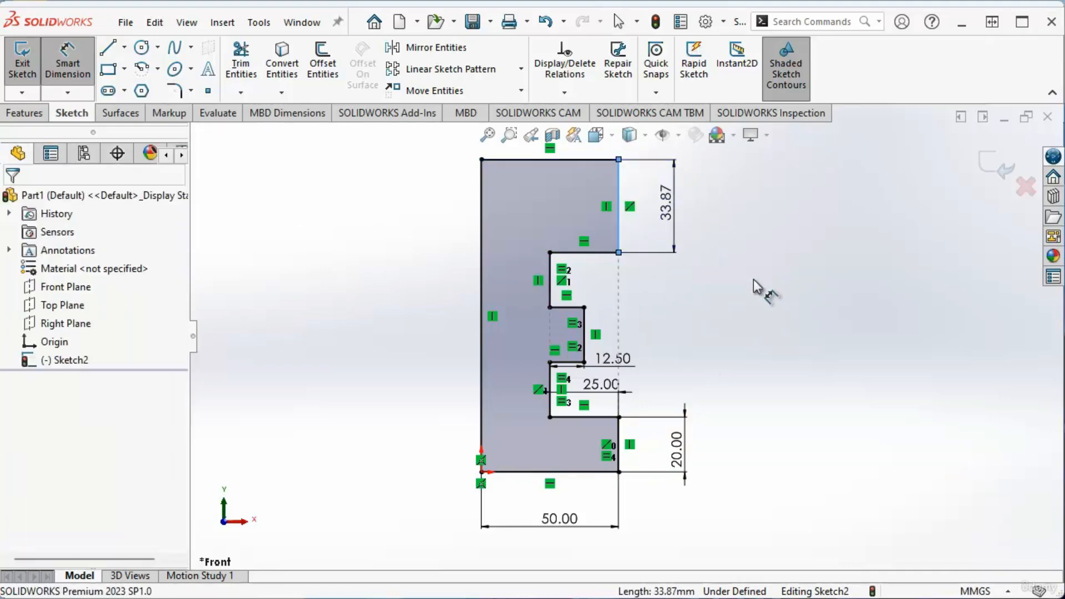
{"action": "type", "text": "20"}
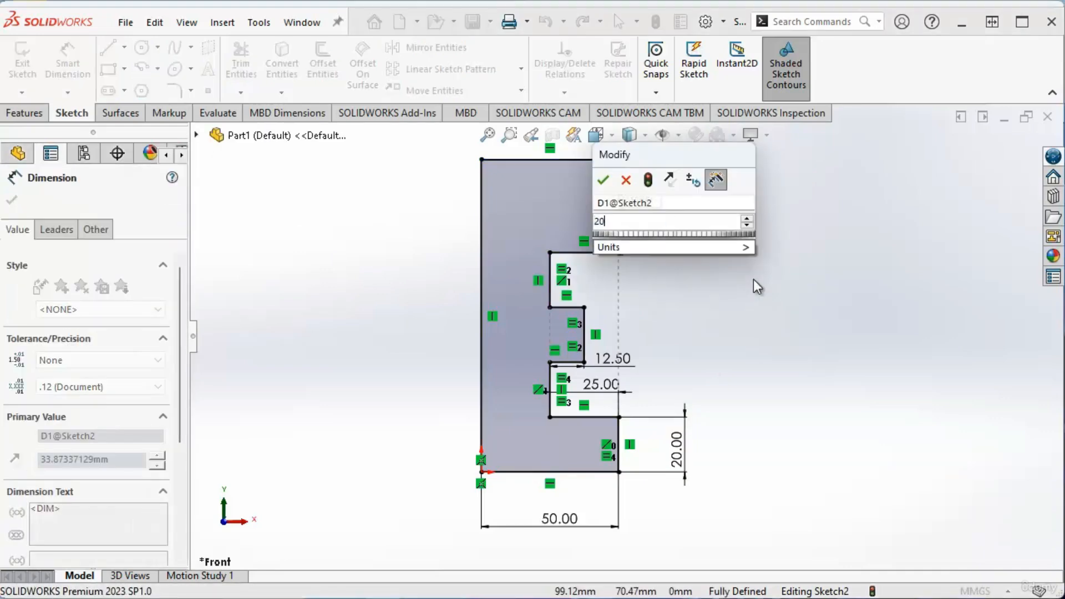
{"action": "key", "text": "Return"}
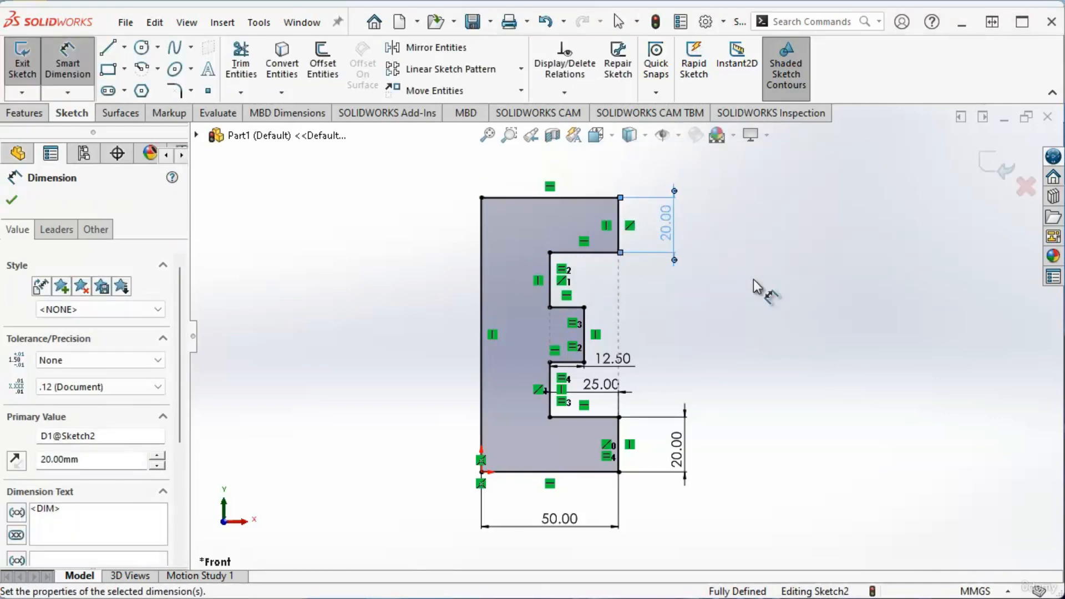
{"action": "key", "text": "Escape"}
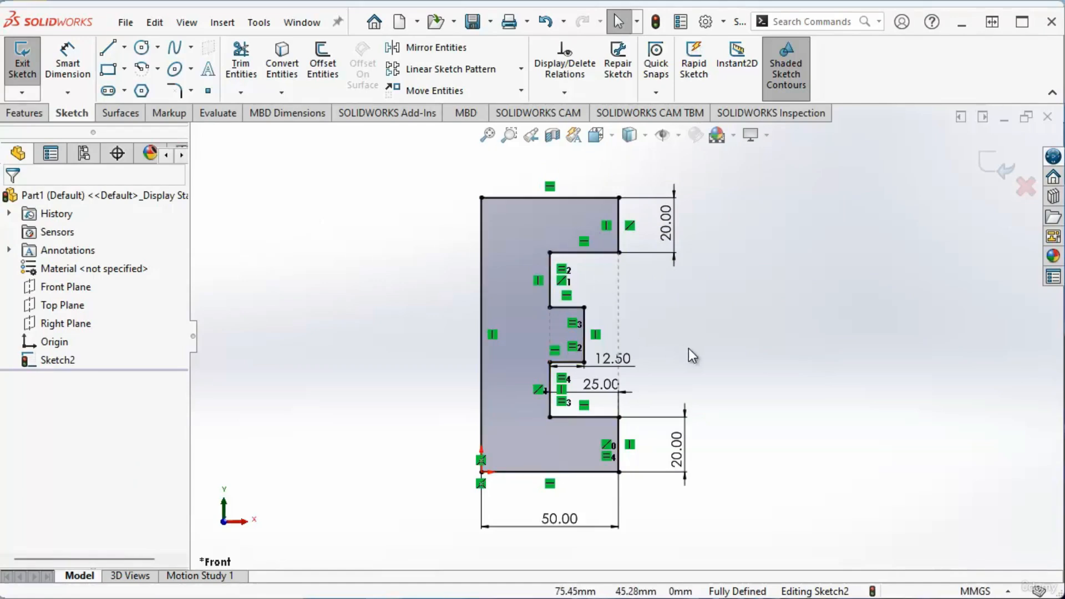
Delete the top edge's horizontal relation, the upper arm outer edge's vertical relation and that edge's 20 mm dimension.
{"action": "left_click", "coordinate": [550, 186]}
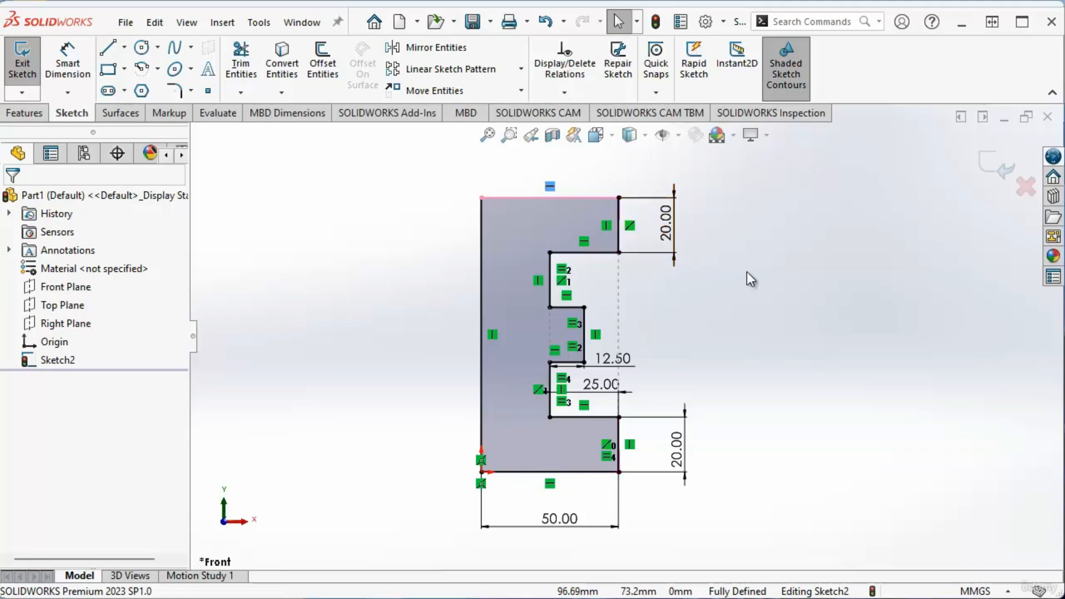
{"action": "key", "text": "Delete"}
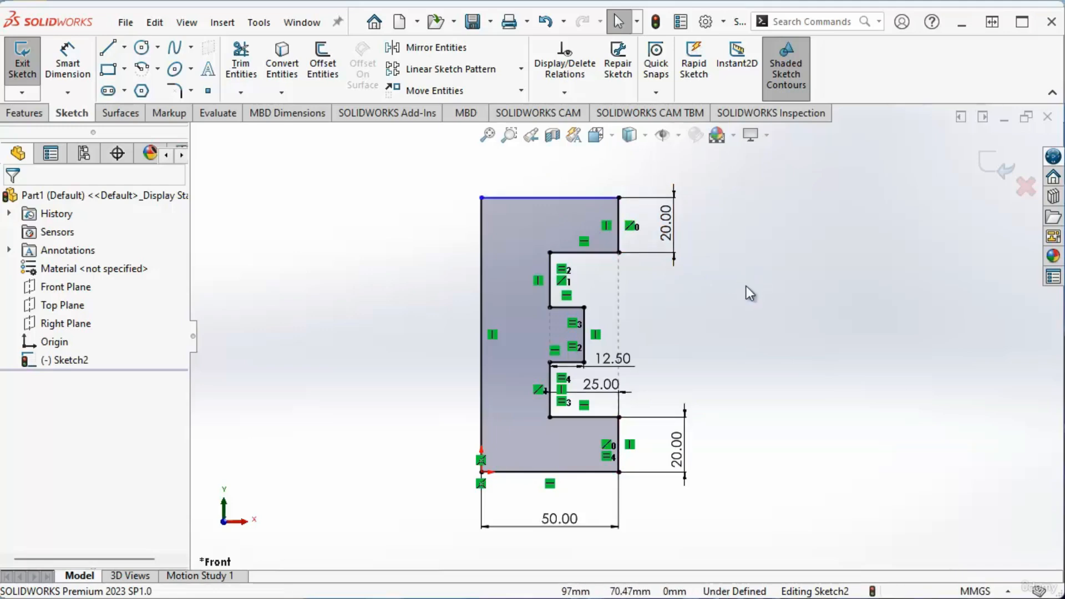
{"action": "left_click", "coordinate": [604, 225]}
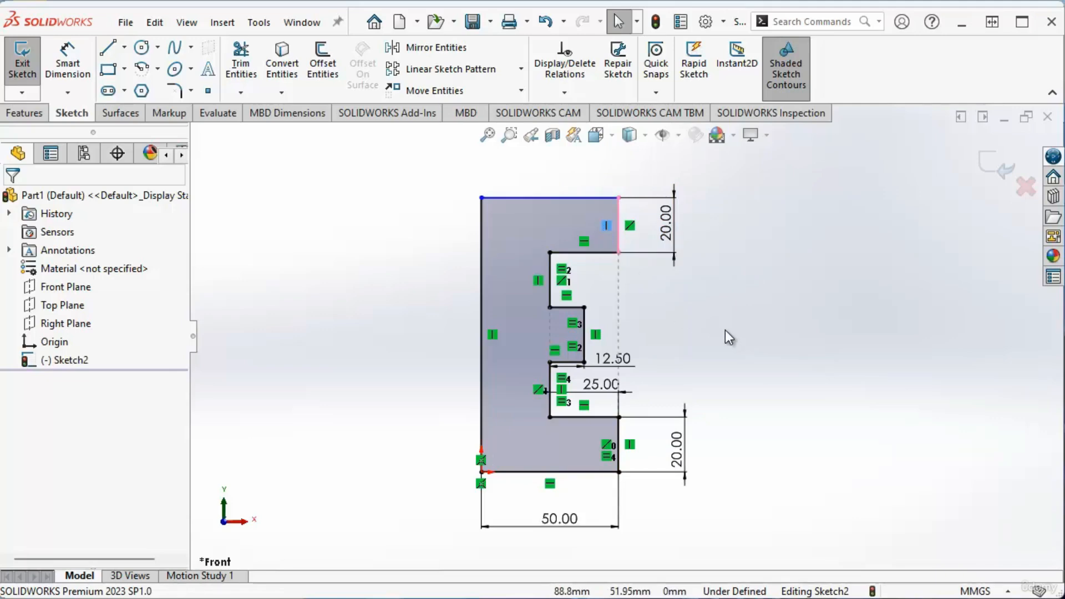
{"action": "key", "text": "Delete"}
{"action": "left_click", "coordinate": [667, 222]}
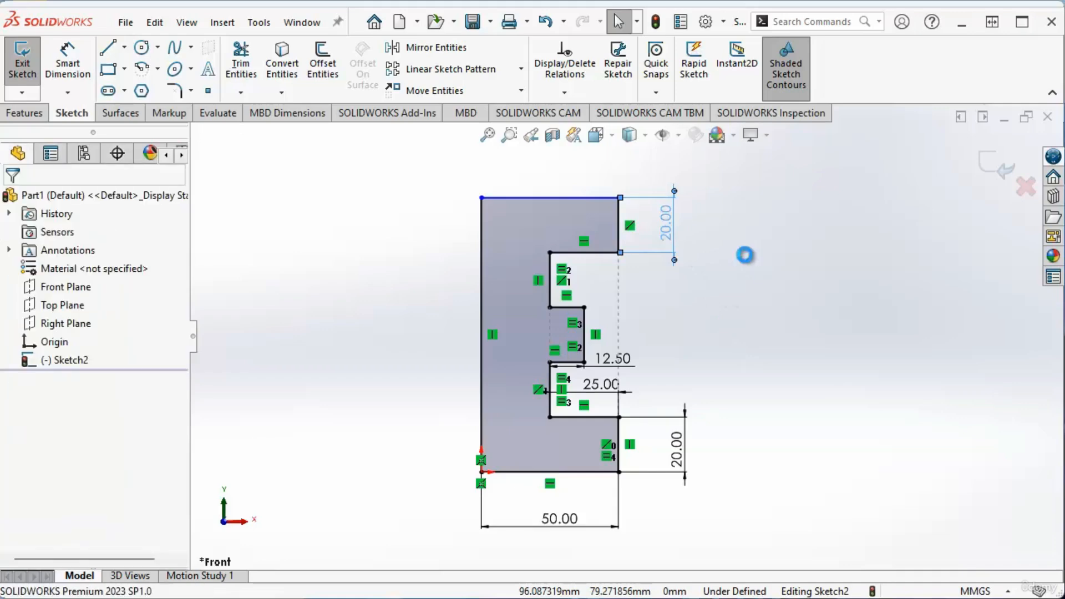
{"action": "key", "text": "Delete"}
Reposition the free top edge so it slopes down towards the upper arm's outer edge, leaving that edge about 13 mm long.
{"action": "scroll", "coordinate": [642, 238], "scroll_direction": "down", "scroll_amount": 3}
{"action": "left_click_drag", "start_coordinate": [647, 246], "coordinate": [588, 185]}
{"action": "scroll", "coordinate": [662, 244], "scroll_direction": "up", "scroll_amount": 5}
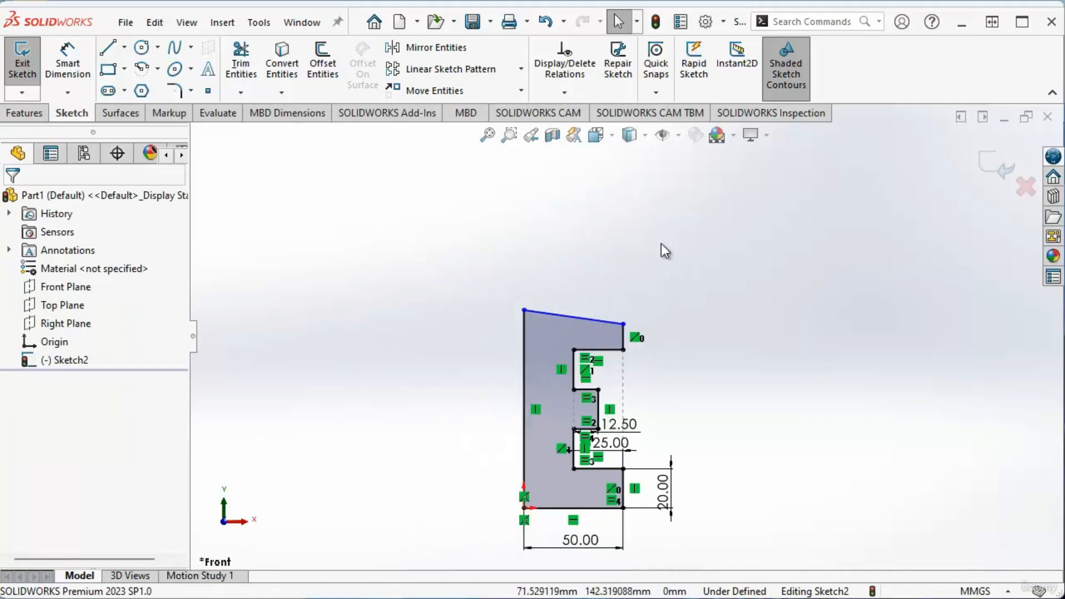
{"action": "scroll", "coordinate": [616, 389], "scroll_direction": "down", "scroll_amount": 3}
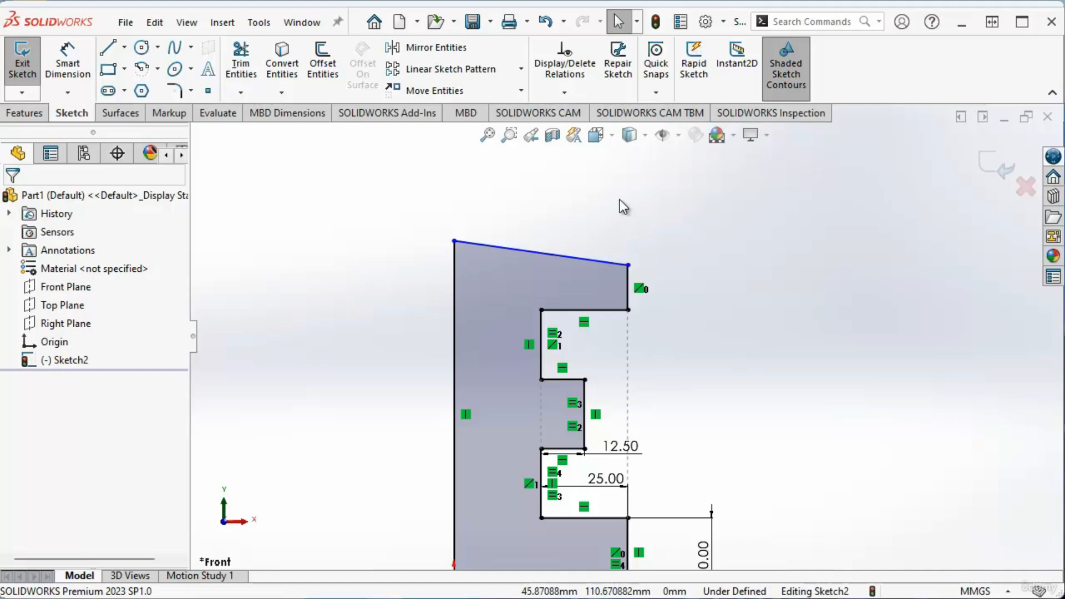
{"action": "key", "text": "f"}
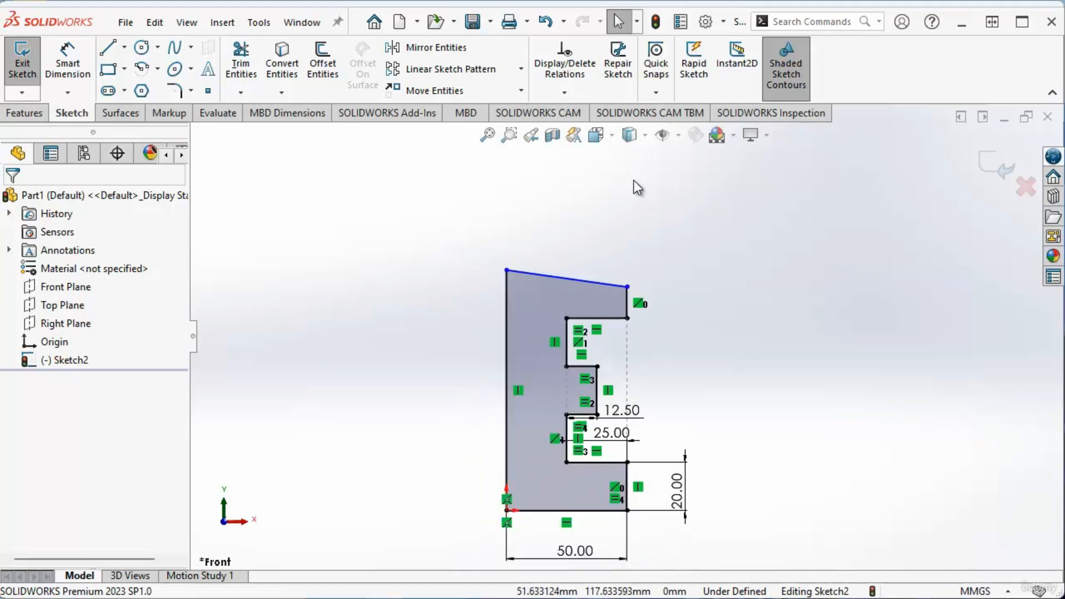
{"action": "scroll", "coordinate": [634, 181], "scroll_direction": "down", "scroll_amount": 1}
{"action": "scroll", "coordinate": [620, 371], "scroll_direction": "up", "scroll_amount": 3}
{"action": "scroll", "coordinate": [620, 371], "scroll_direction": "down", "scroll_amount": 3}
{"action": "scroll", "coordinate": [647, 373], "scroll_direction": "up", "scroll_amount": 3}
{"action": "scroll", "coordinate": [610, 299], "scroll_direction": "down", "scroll_amount": 3}
{"action": "scroll", "coordinate": [610, 344], "scroll_direction": "up", "scroll_amount": 3}
{"action": "scroll", "coordinate": [612, 396], "scroll_direction": "down", "scroll_amount": 3}
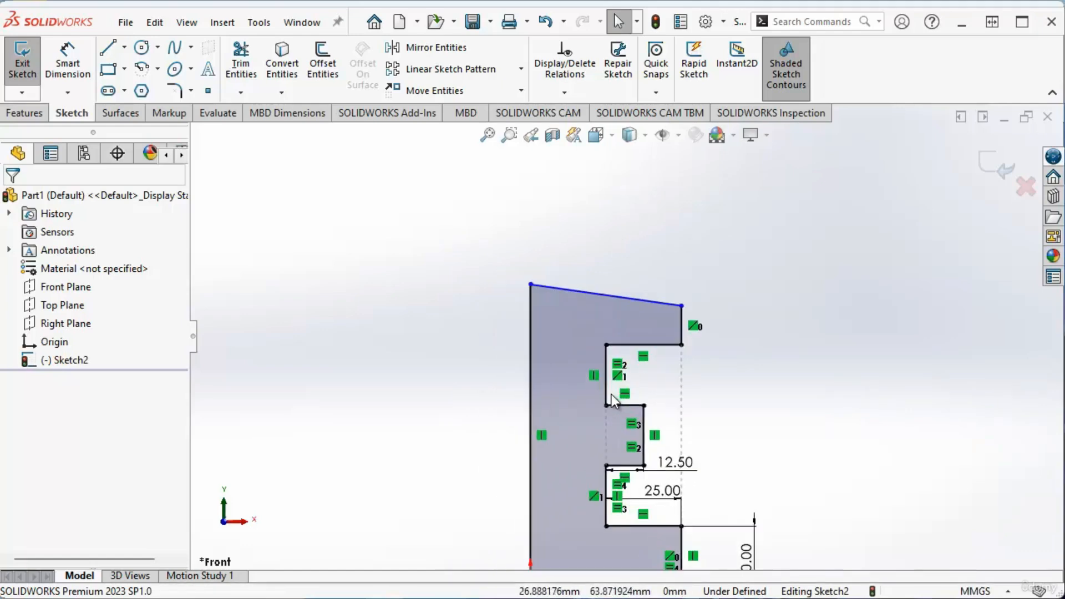
Try to add a horizontal relation to the outer vertical edge of the upper arm.
{"action": "scroll", "coordinate": [611, 394], "scroll_direction": "down", "scroll_amount": 2}
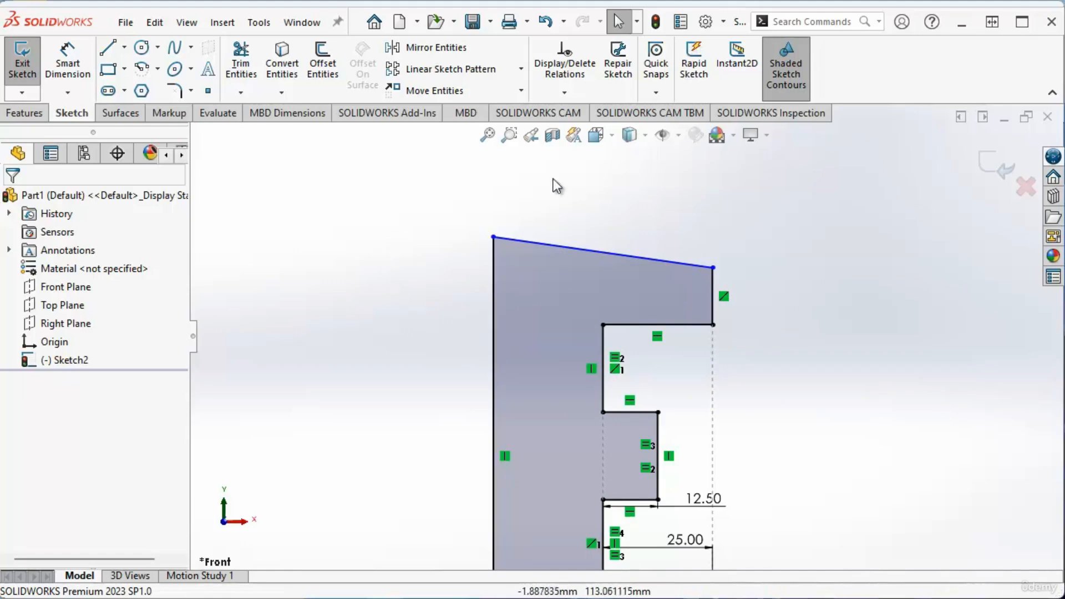
{"action": "scroll", "coordinate": [663, 282], "scroll_direction": "down", "scroll_amount": 2}
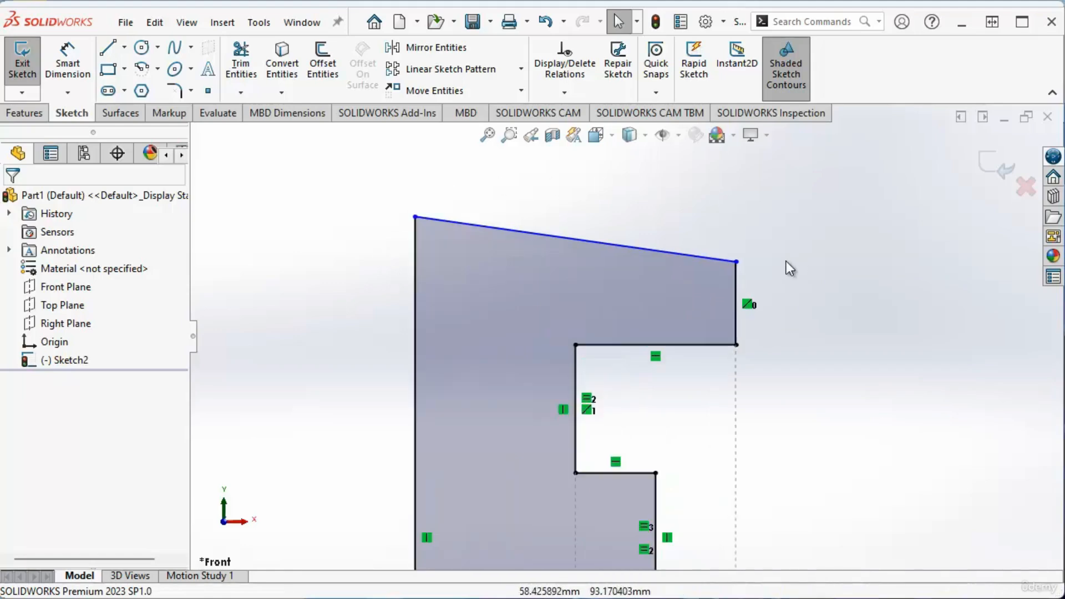
{"action": "left_click", "coordinate": [738, 288]}
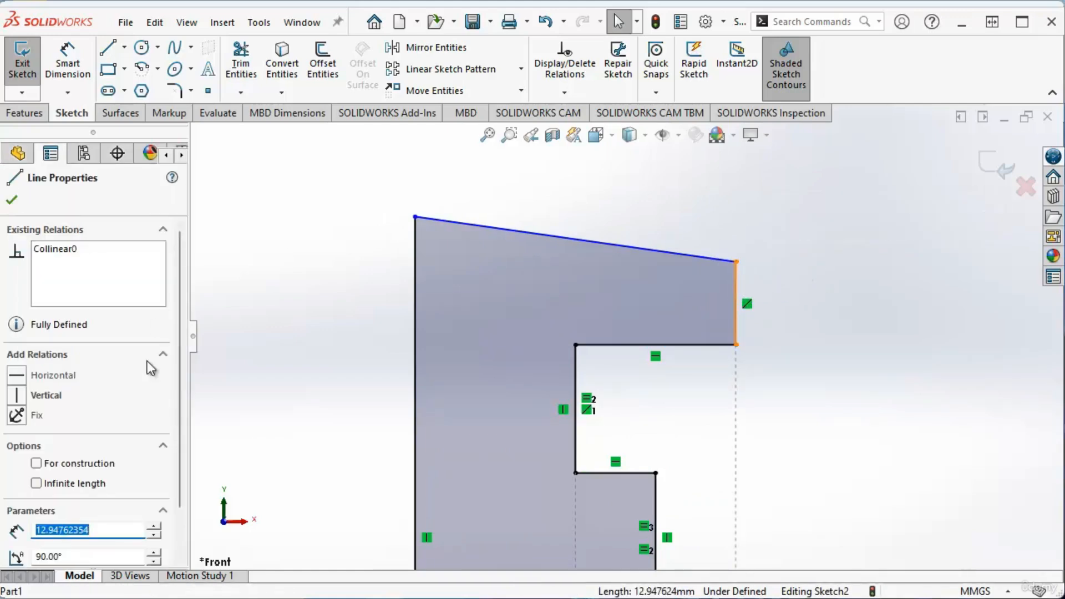
{"action": "left_click", "coordinate": [18, 376]}
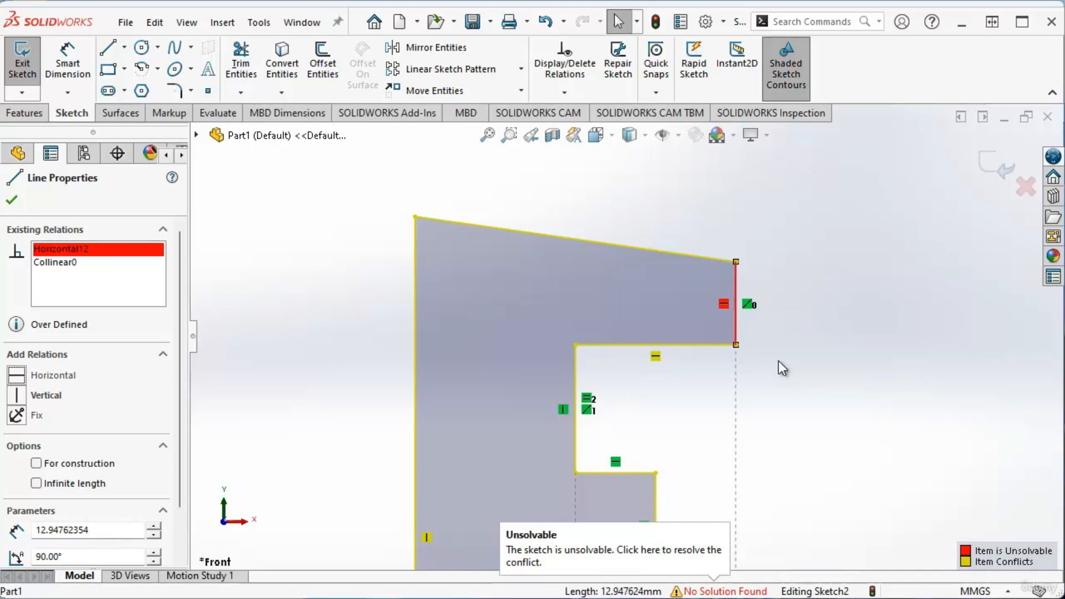
Delete the conflicting horizontal relation from the upper arm's outer vertical edge.
{"action": "scroll", "coordinate": [654, 191], "scroll_direction": "up", "scroll_amount": 3}
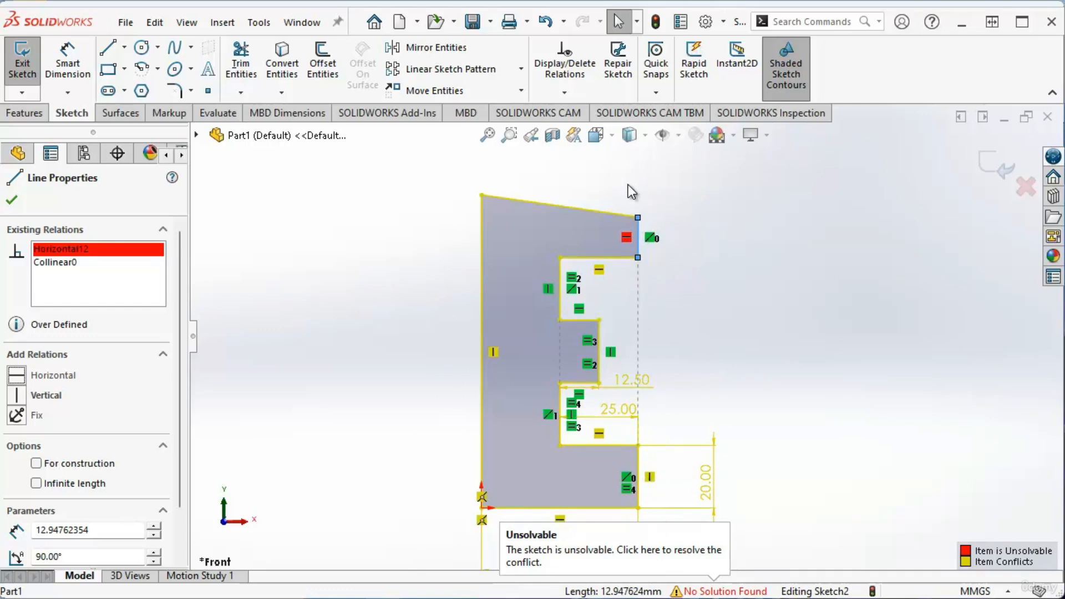
{"action": "scroll", "coordinate": [617, 225], "scroll_direction": "up", "scroll_amount": 1}
{"action": "scroll", "coordinate": [624, 208], "scroll_direction": "down", "scroll_amount": 2}
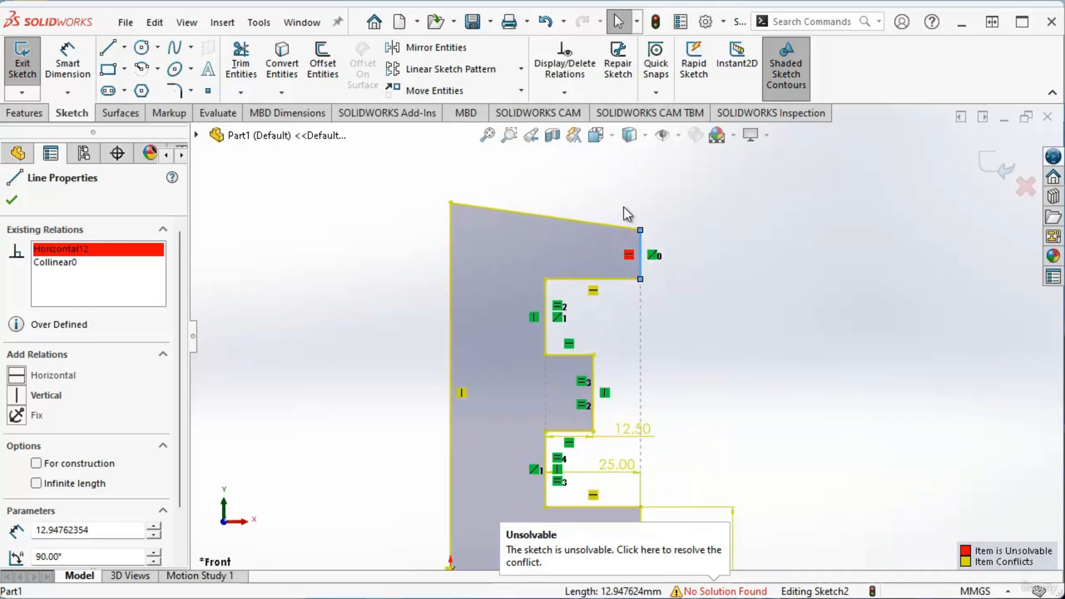
{"action": "scroll", "coordinate": [627, 214], "scroll_direction": "down", "scroll_amount": 1}
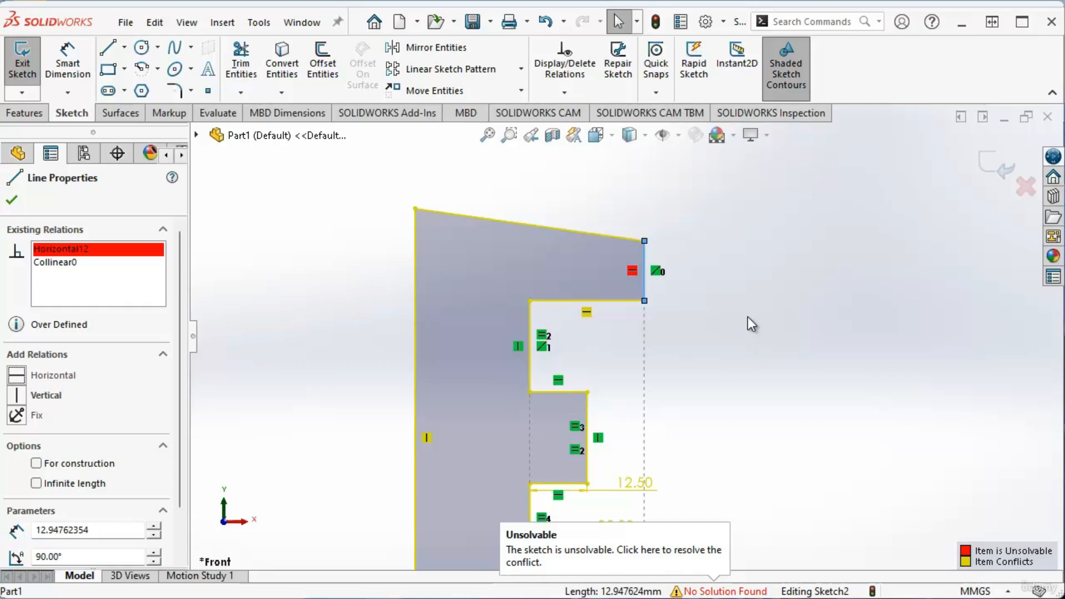
{"action": "key", "text": "Escape"}
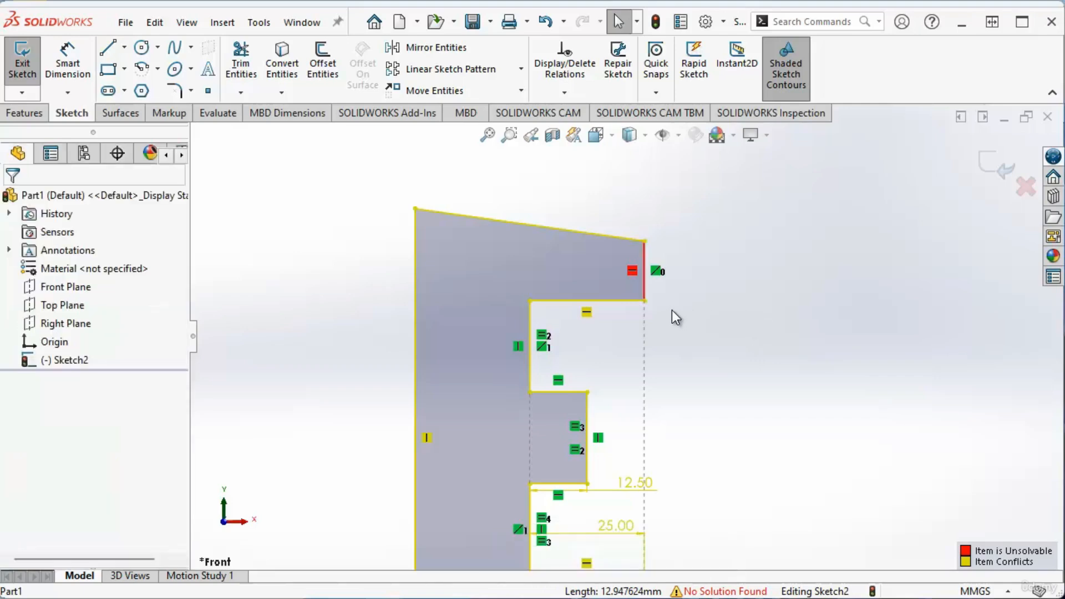
{"action": "left_click", "coordinate": [632, 271]}
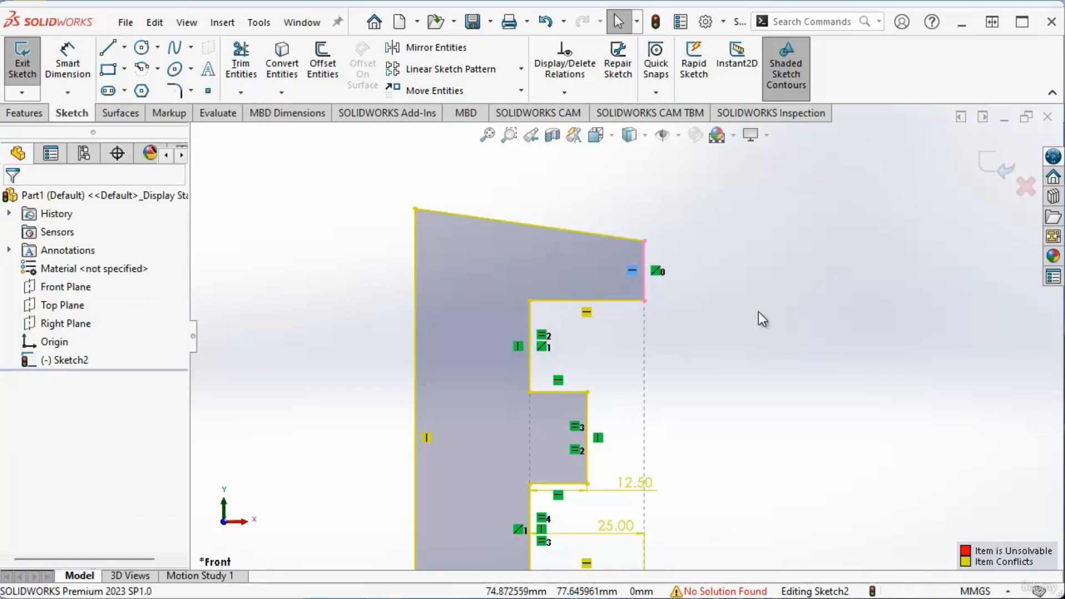
{"action": "key", "text": "Delete"}
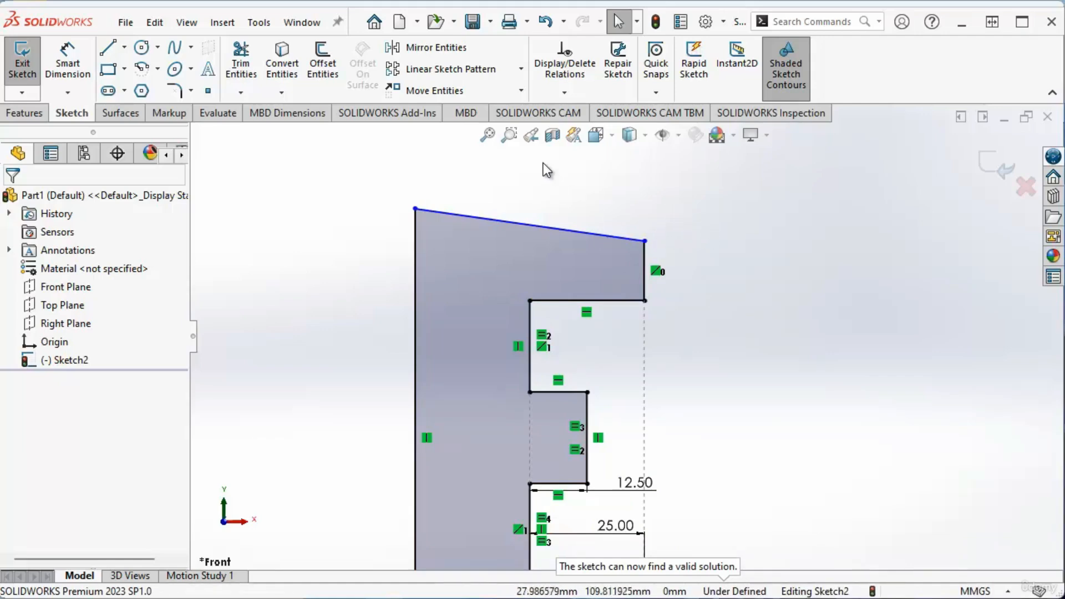
Dimension the outer vertical edge of the upper arm at 15 mm.
{"action": "scroll", "coordinate": [547, 180], "scroll_direction": "down", "scroll_amount": 1}
{"action": "scroll", "coordinate": [581, 257], "scroll_direction": "up", "scroll_amount": 2}
{"action": "scroll", "coordinate": [670, 279], "scroll_direction": "down", "scroll_amount": 3}
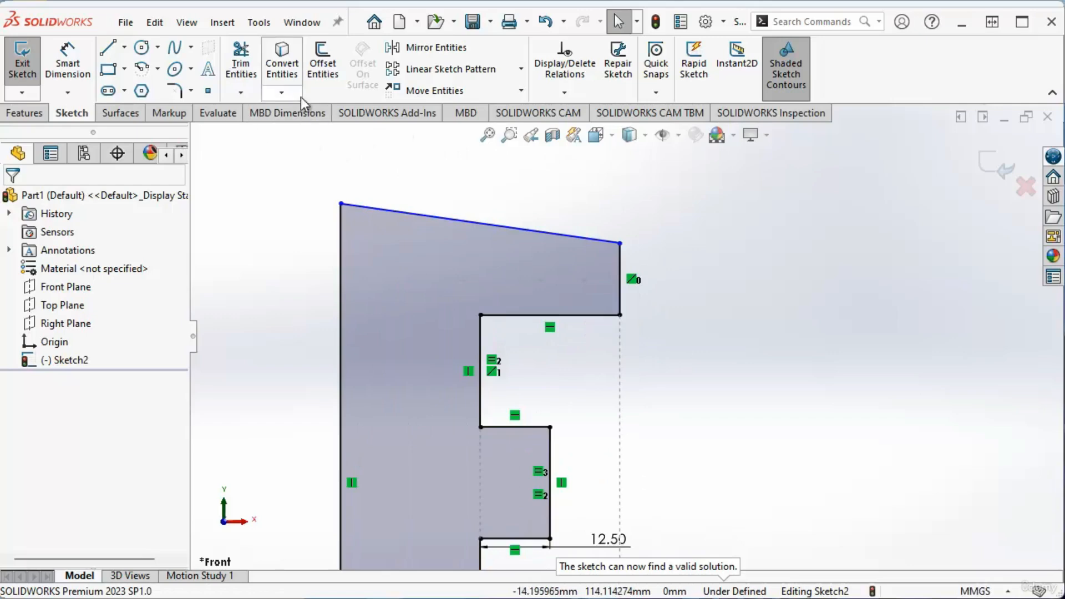
{"action": "left_click", "coordinate": [64, 61]}
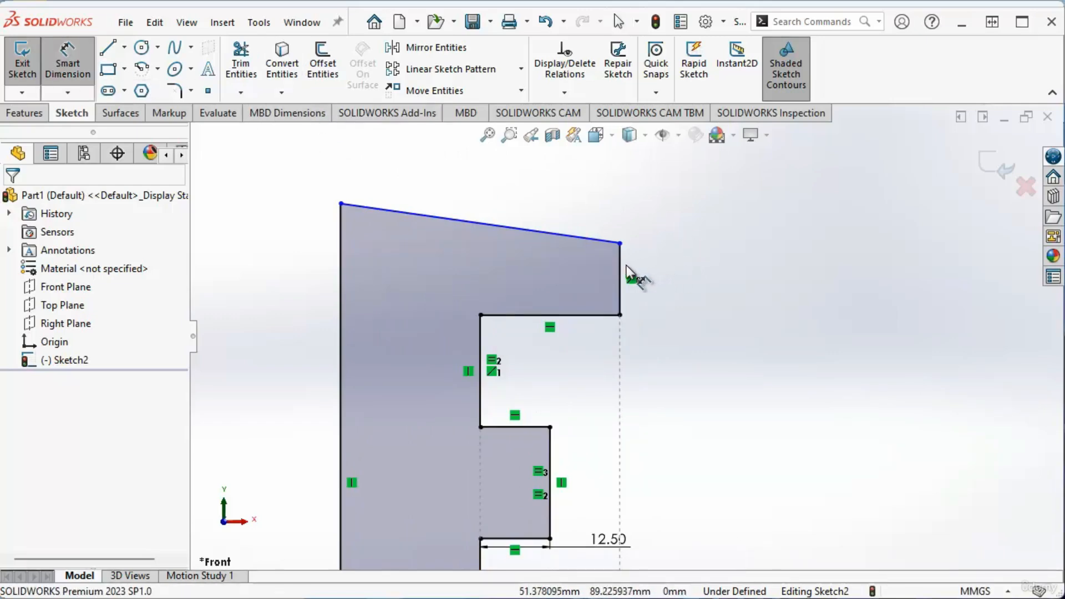
{"action": "left_click", "coordinate": [620, 278]}
{"action": "left_click", "coordinate": [703, 266]}
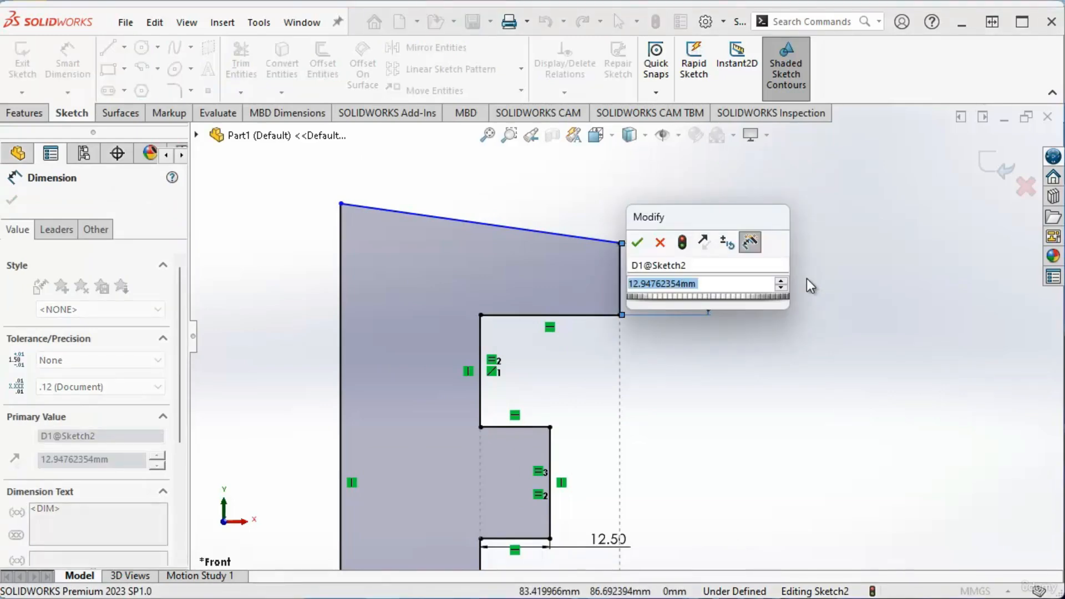
{"action": "type", "text": "15"}
{"action": "key", "text": "Return"}
{"action": "key", "text": "Escape"}
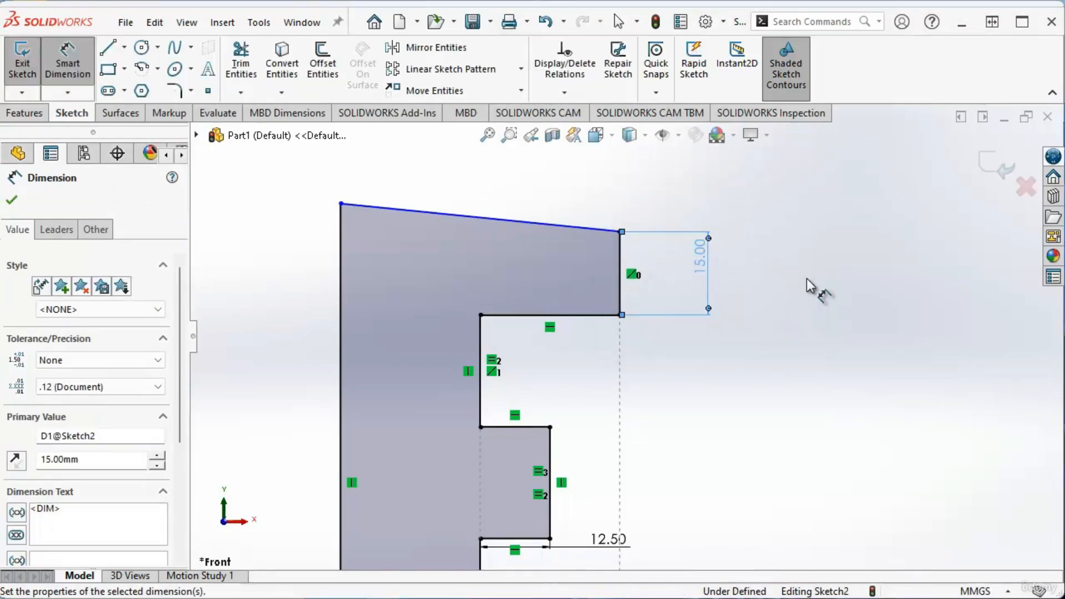
{"action": "key", "text": "Escape"}
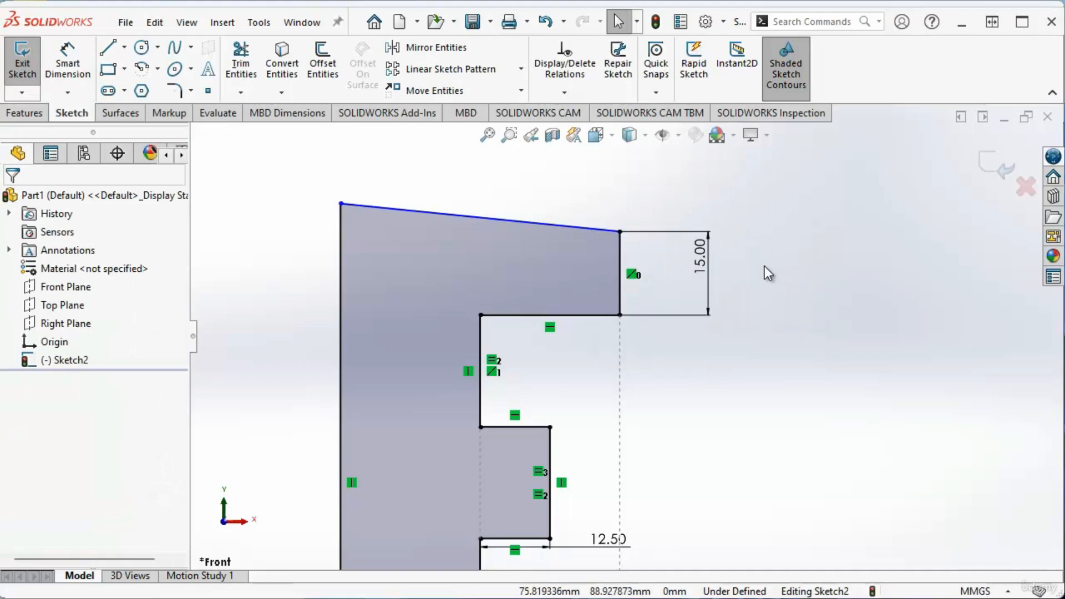
Add an equal relation between the upper notch's inner vertical edge and the upper arm's 15 mm outer edge.
{"action": "key", "text": "f"}
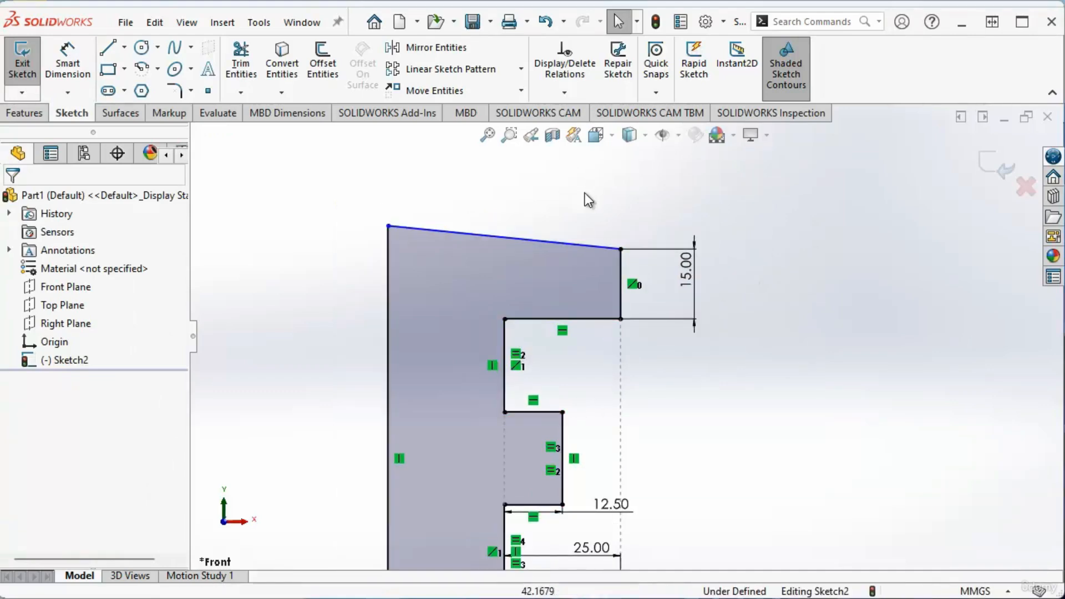
{"action": "scroll", "coordinate": [585, 192], "scroll_direction": "up", "scroll_amount": 4}
{"action": "scroll", "coordinate": [683, 447], "scroll_direction": "down", "scroll_amount": 2}
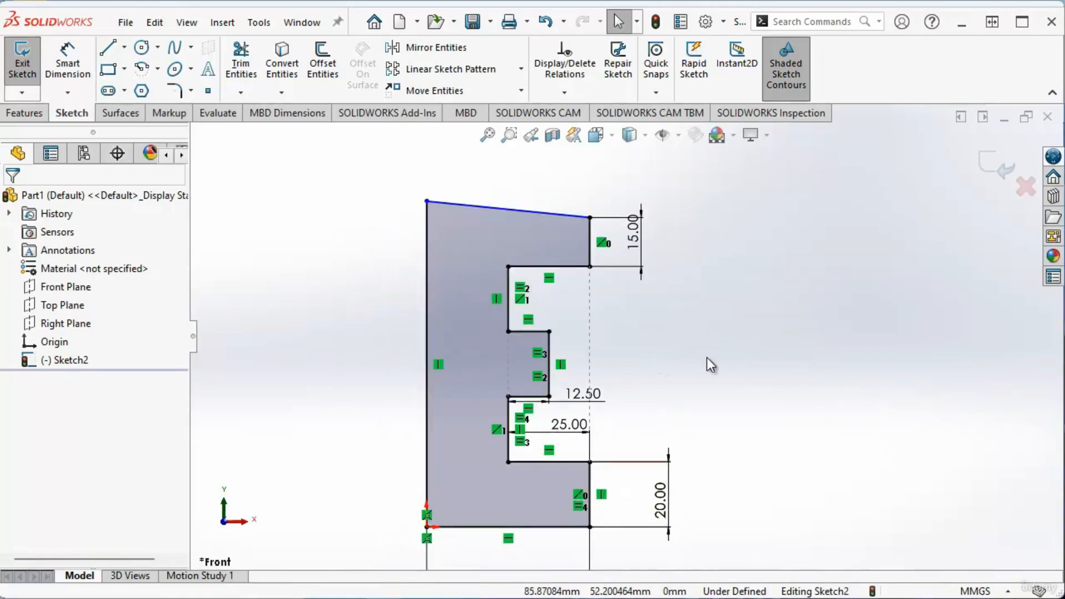
{"action": "left_click", "coordinate": [505, 287]}
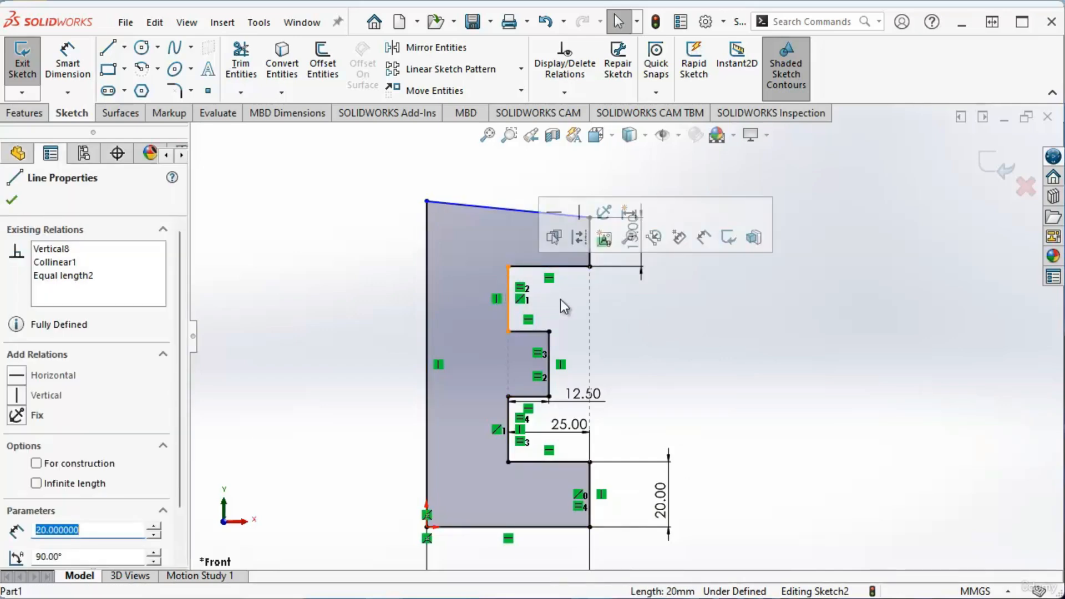
{"action": "left_click", "coordinate": [590, 256], "text": "ctrl"}
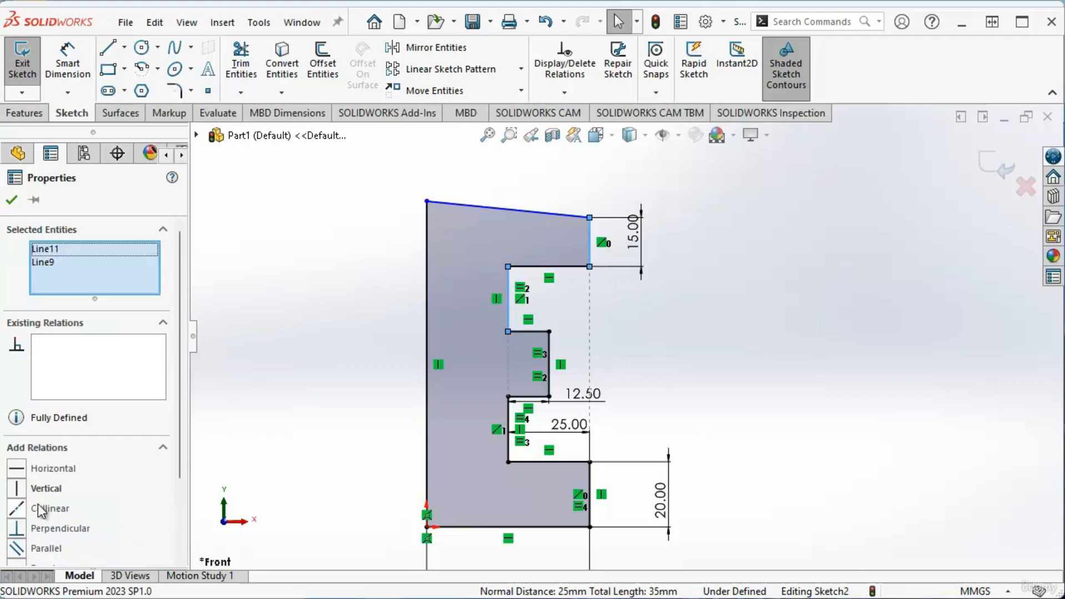
{"action": "scroll", "coordinate": [44, 508], "scroll_direction": "down", "scroll_amount": 3}
{"action": "left_click", "coordinate": [18, 467]}
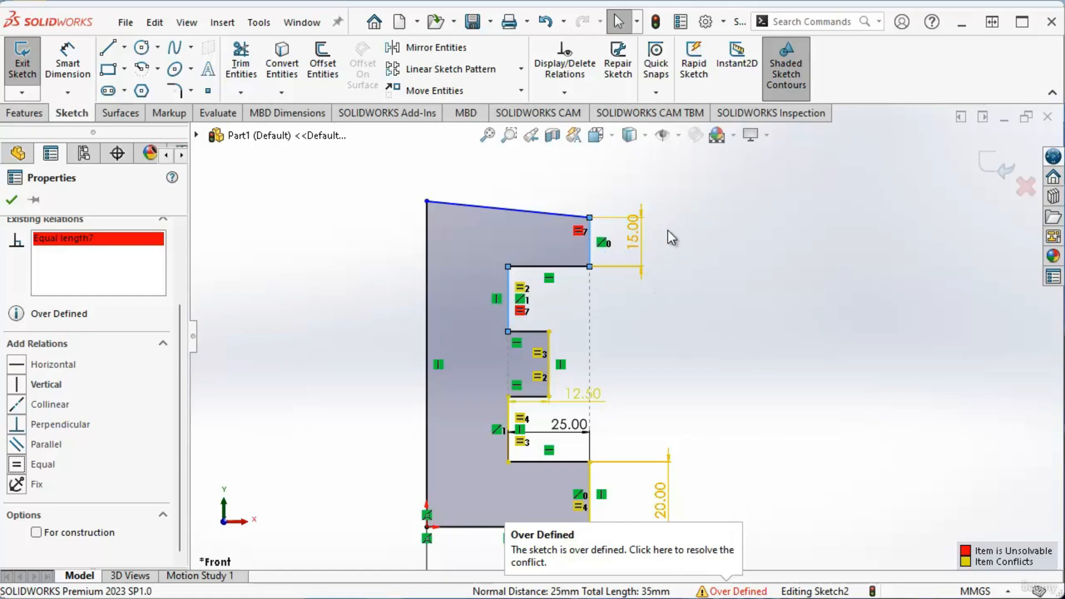
Run the SketchXpert diagnosis on the over-defined sketch to find solutions to the conflict.
{"action": "scroll", "coordinate": [666, 232], "scroll_direction": "down", "scroll_amount": 2}
{"action": "scroll", "coordinate": [610, 435], "scroll_direction": "up", "scroll_amount": 5}
{"action": "scroll", "coordinate": [603, 438], "scroll_direction": "down", "scroll_amount": 4}
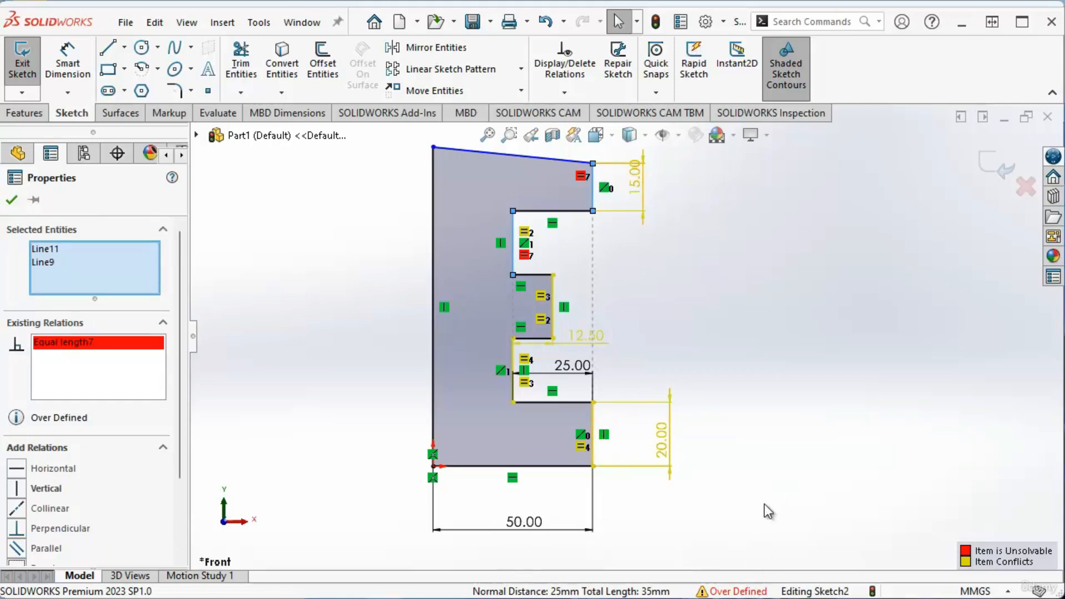
{"action": "left_click", "coordinate": [732, 590]}
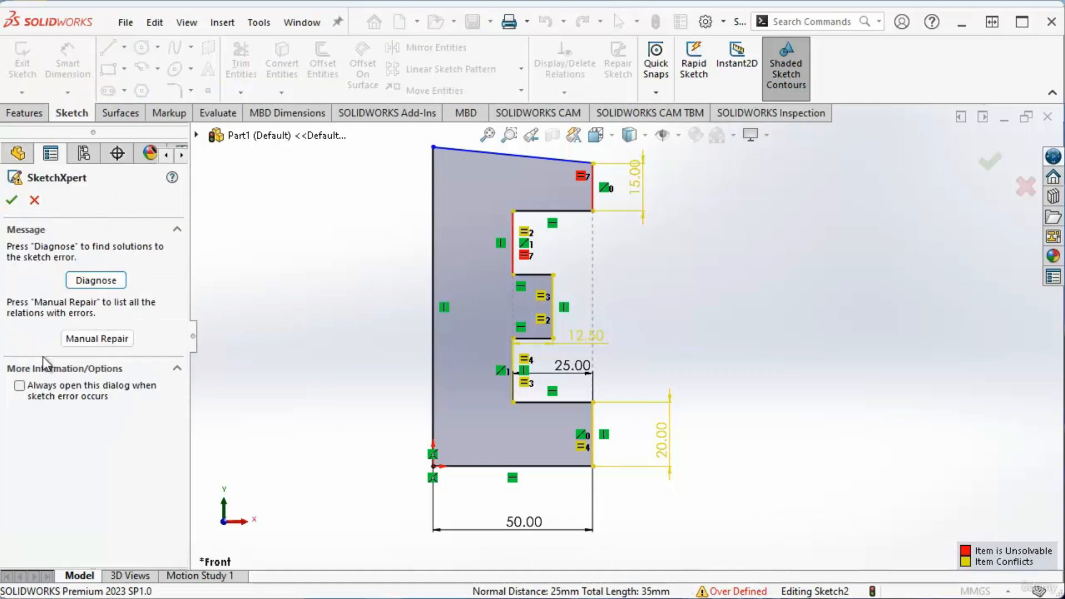
{"action": "left_click", "coordinate": [88, 281]}
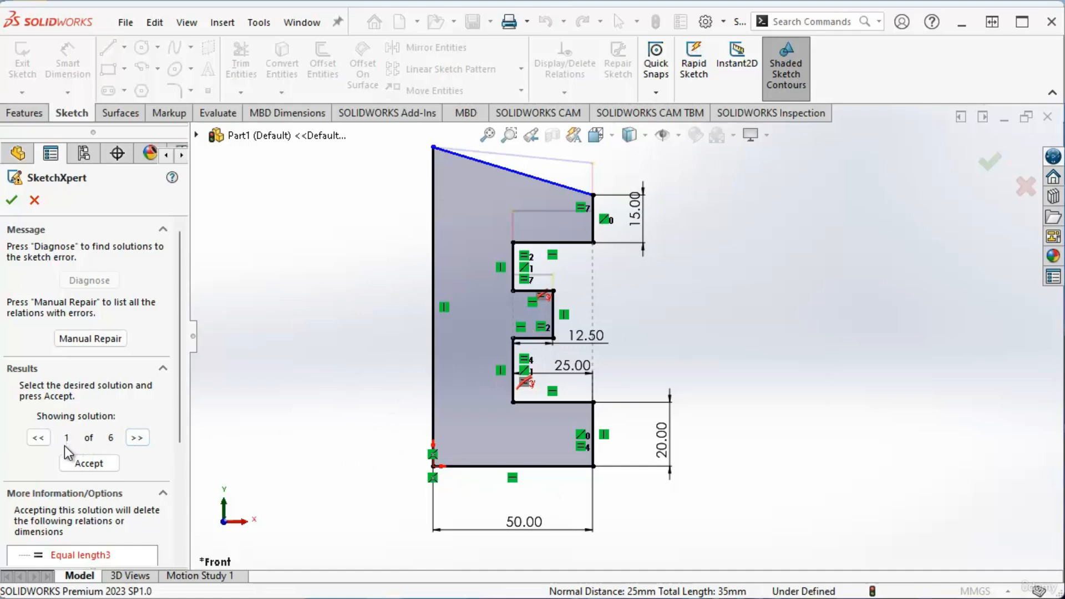
Review the six solutions proposed by SketchXpert and compare which relation or dimension each one would delete.
{"action": "left_click", "coordinate": [139, 438]}
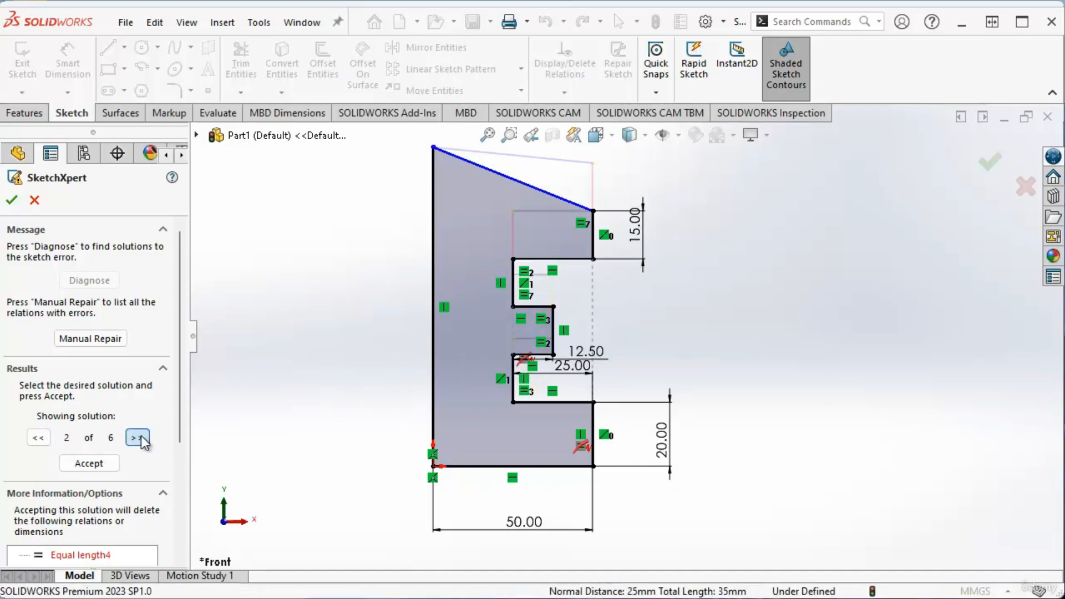
{"action": "left_click", "coordinate": [139, 438]}
{"action": "left_click", "coordinate": [139, 438]}
{"action": "left_click", "coordinate": [138, 438]}
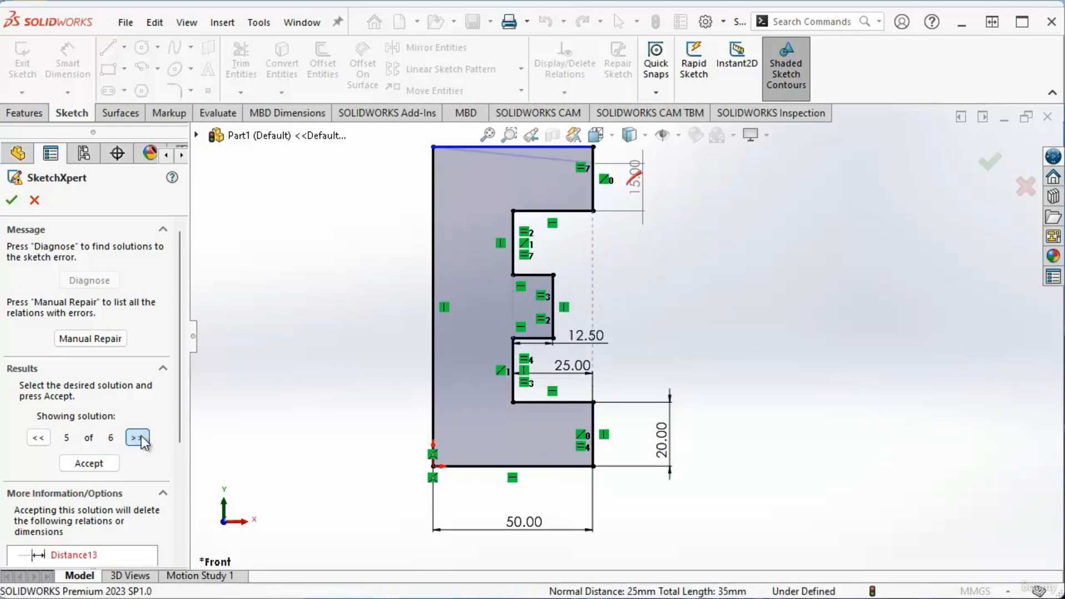
{"action": "left_click", "coordinate": [139, 439]}
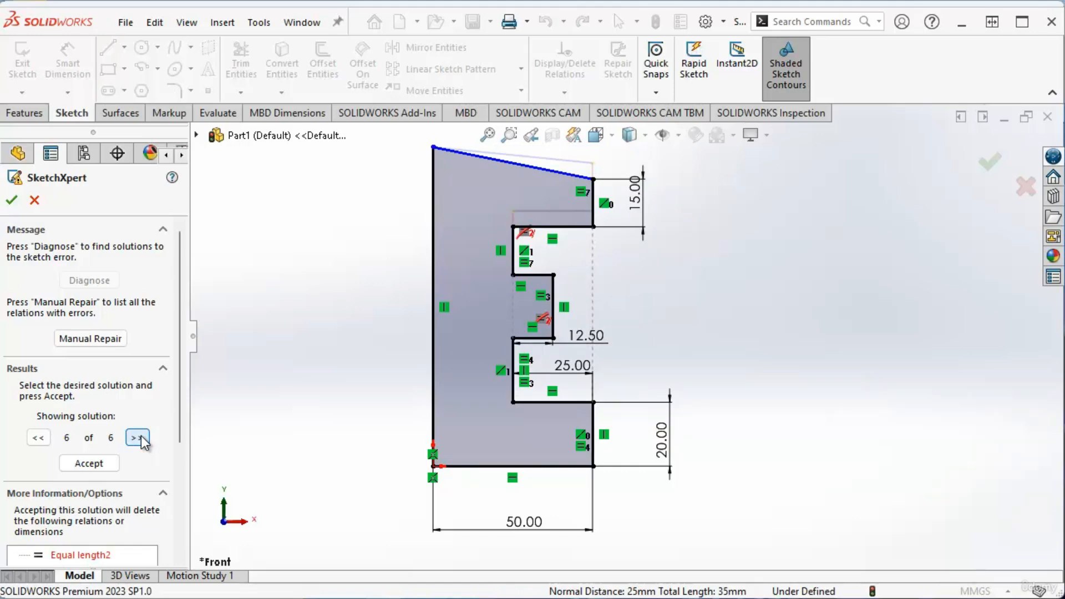
{"action": "left_click", "coordinate": [39, 438]}
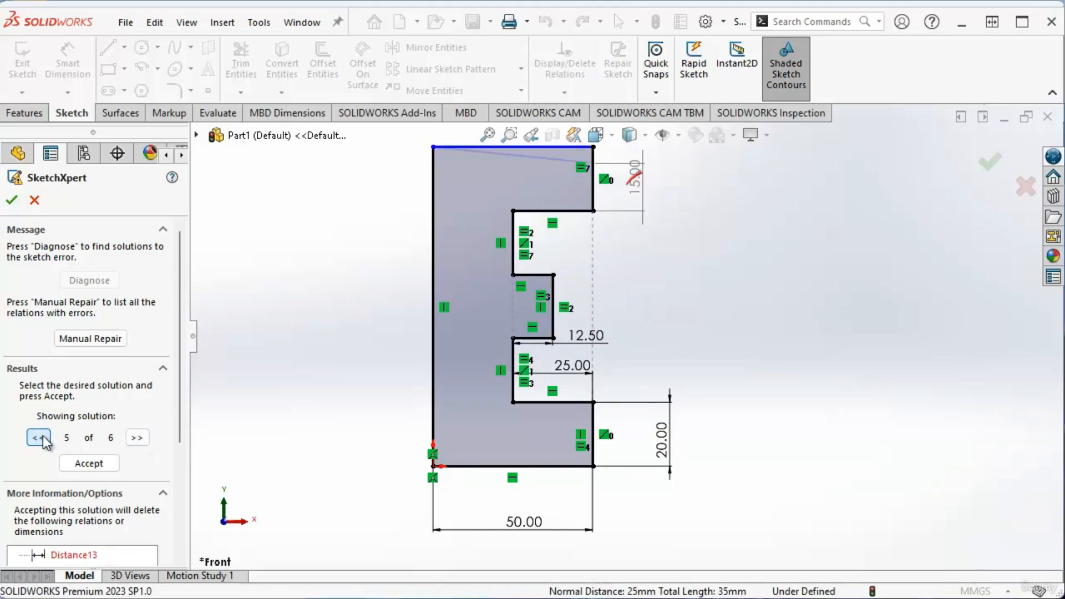
{"action": "left_click", "coordinate": [40, 438]}
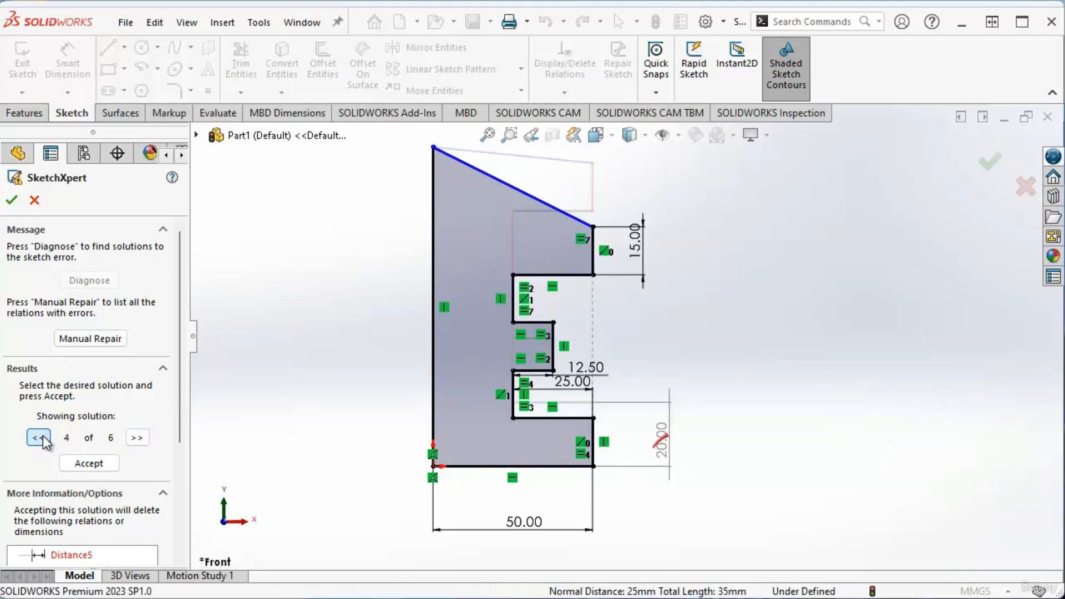
Accept solution 5, which deletes the upper arm's 15 mm dimension, and close SketchXpert.
{"action": "left_click", "coordinate": [137, 438]}
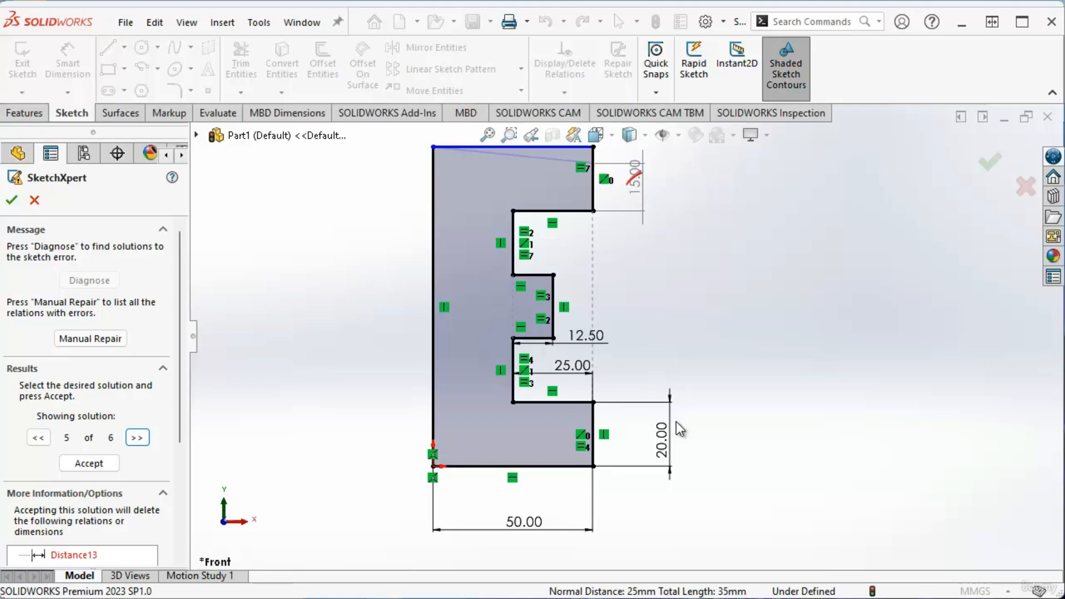
{"action": "left_click", "coordinate": [89, 464]}
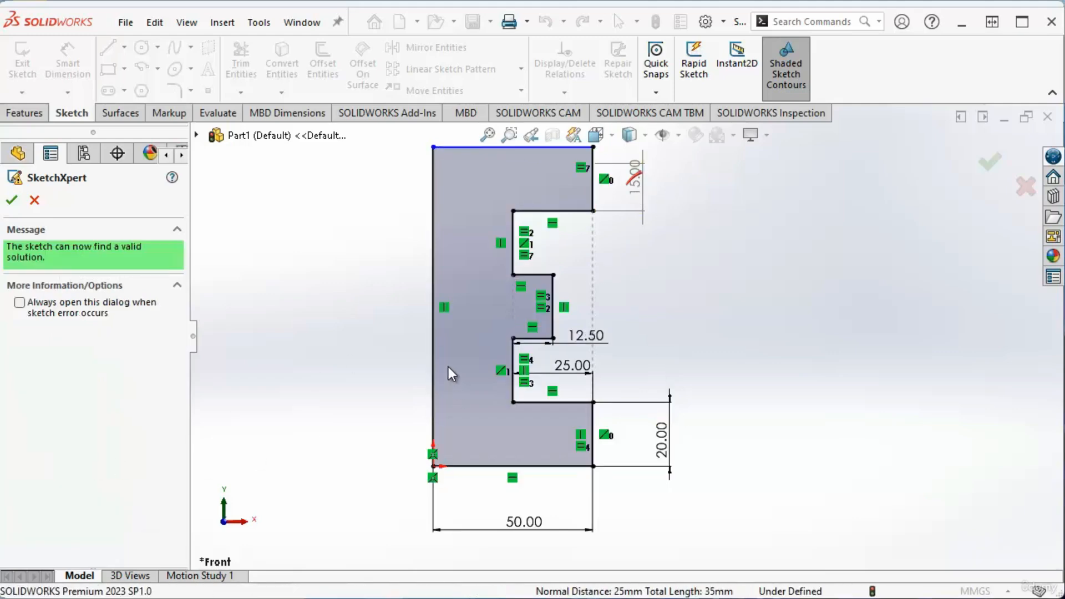
{"action": "left_click", "coordinate": [11, 204]}
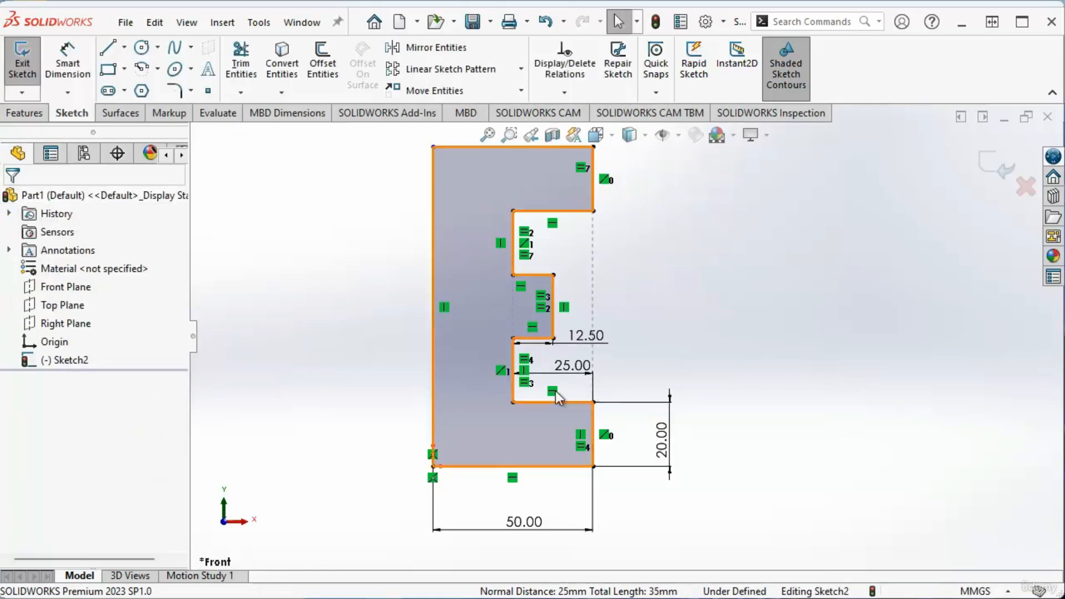
{"action": "scroll", "coordinate": [585, 472], "scroll_direction": "down", "scroll_amount": 2}
{"action": "scroll", "coordinate": [677, 301], "scroll_direction": "up", "scroll_amount": 3}
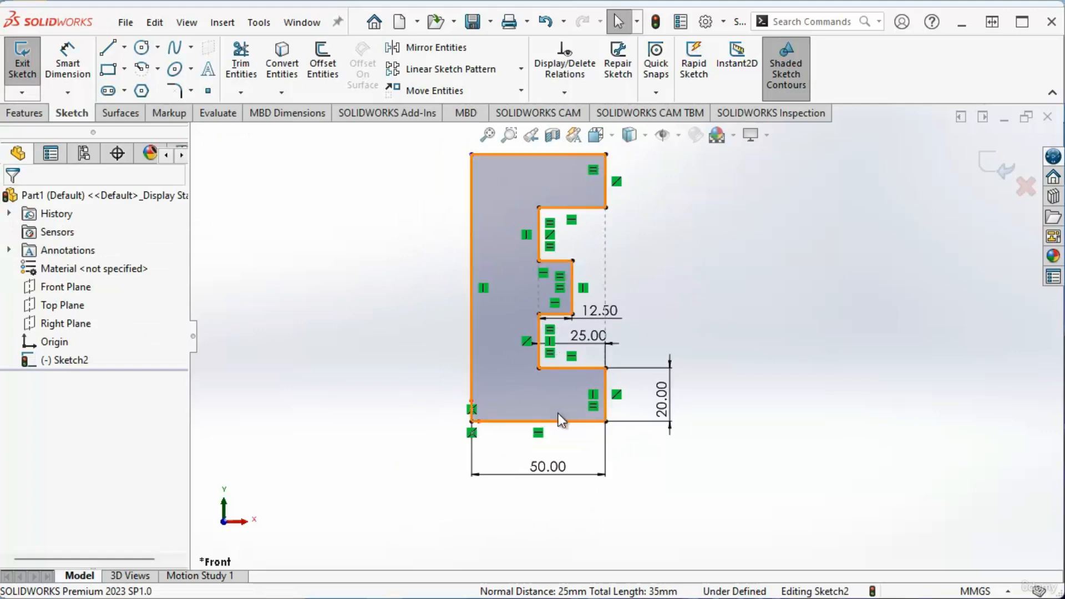
{"action": "scroll", "coordinate": [632, 272], "scroll_direction": "down", "scroll_amount": 1}
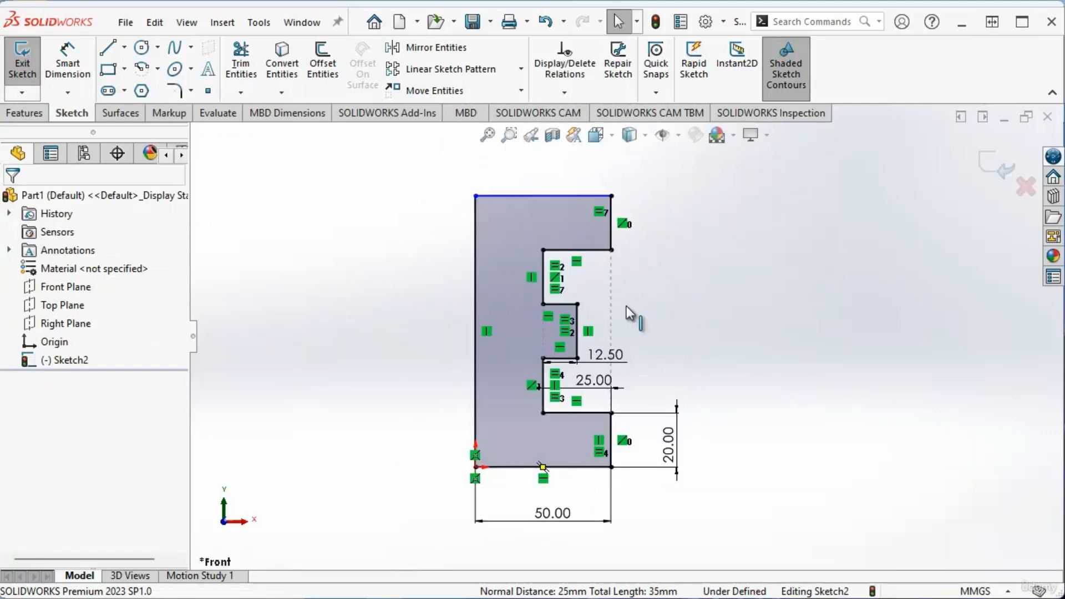